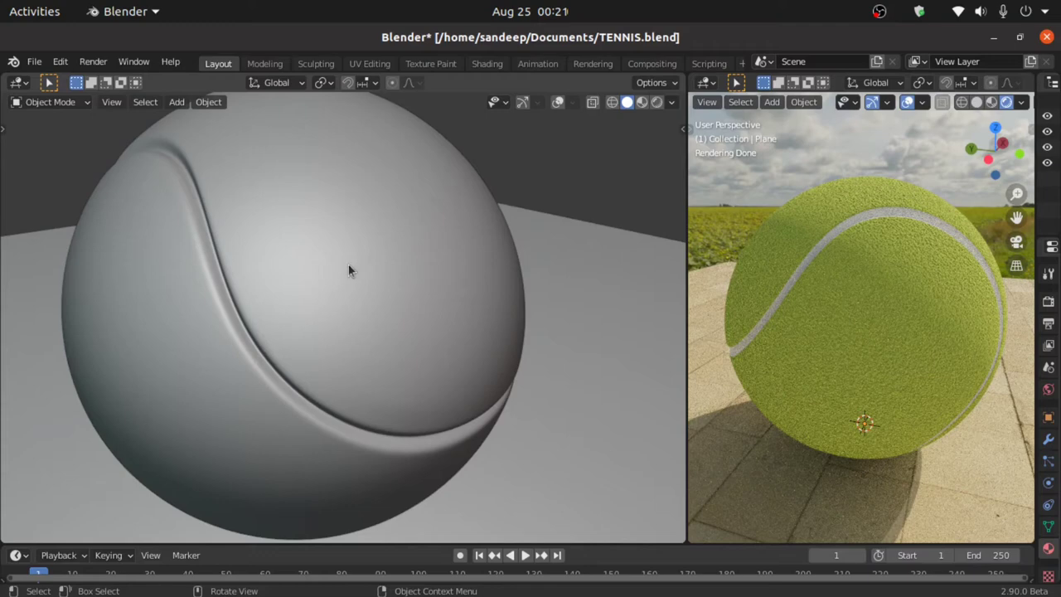
# Start a new General-template file in place of the tennis scene.
pyautogui.moveTo(345, 266)
pyautogui.mouseDown(button='middle')
pyautogui.moveTo(348, 256)
pyautogui.moveTo(348, 271)
pyautogui.moveTo(332, 280)
pyautogui.moveTo(307, 273)
pyautogui.moveTo(326, 264)
pyautogui.mouseUp(button='middle')
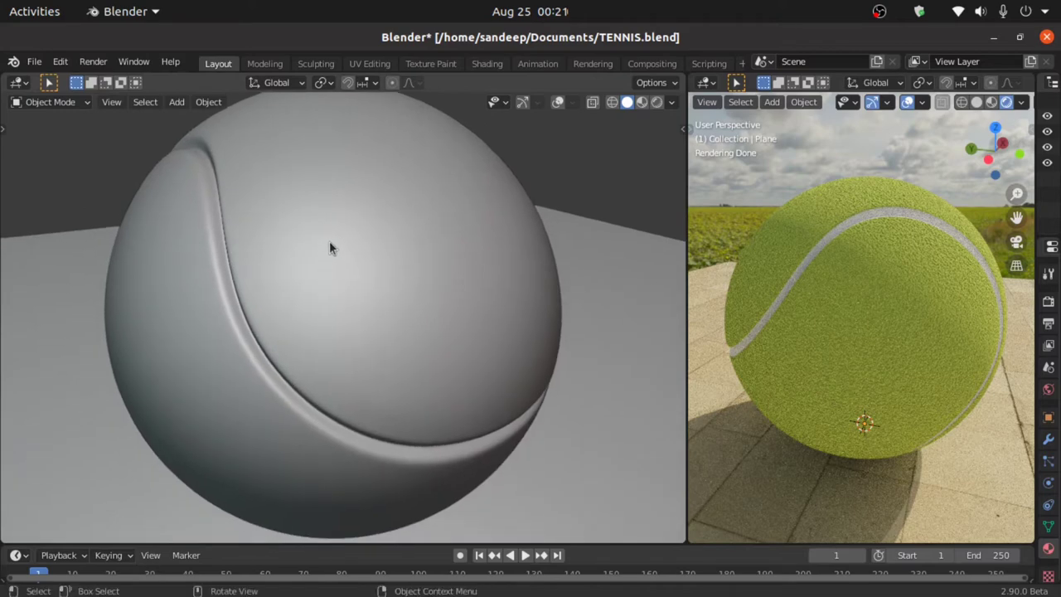
pyautogui.click(14, 61)
pyautogui.click(34, 61)
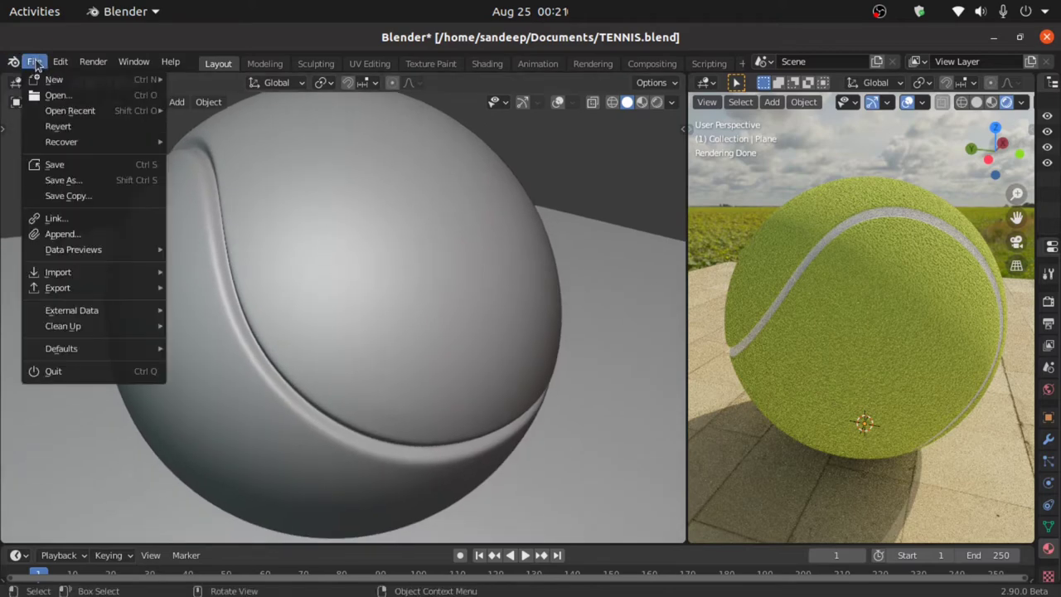
pyautogui.moveTo(55, 79)
pyautogui.click(202, 81)
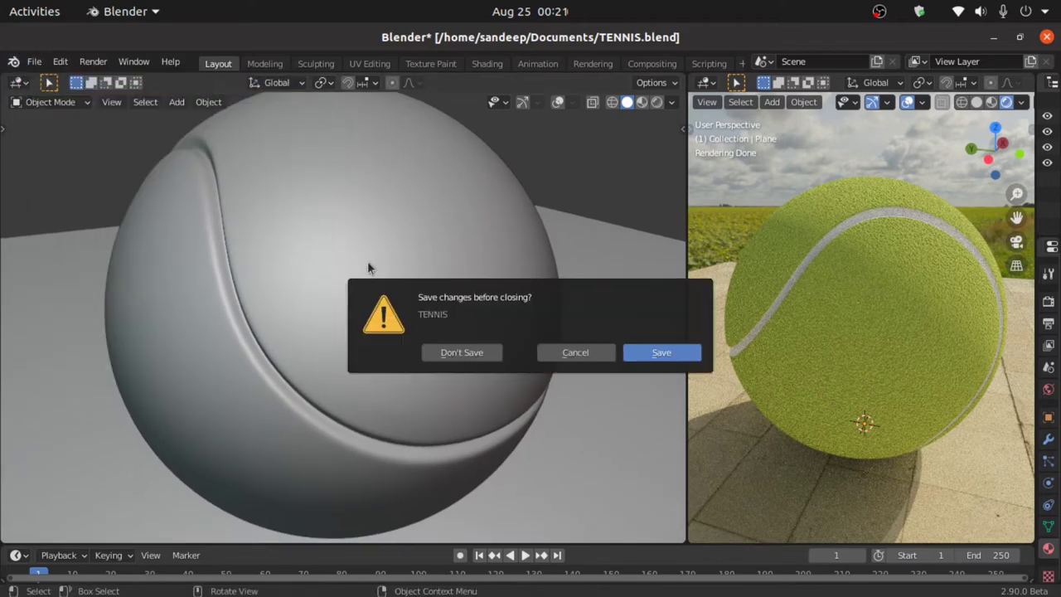
# Discard the tennis file's changes, delete the default light and select the cube.
pyautogui.click(451, 352)
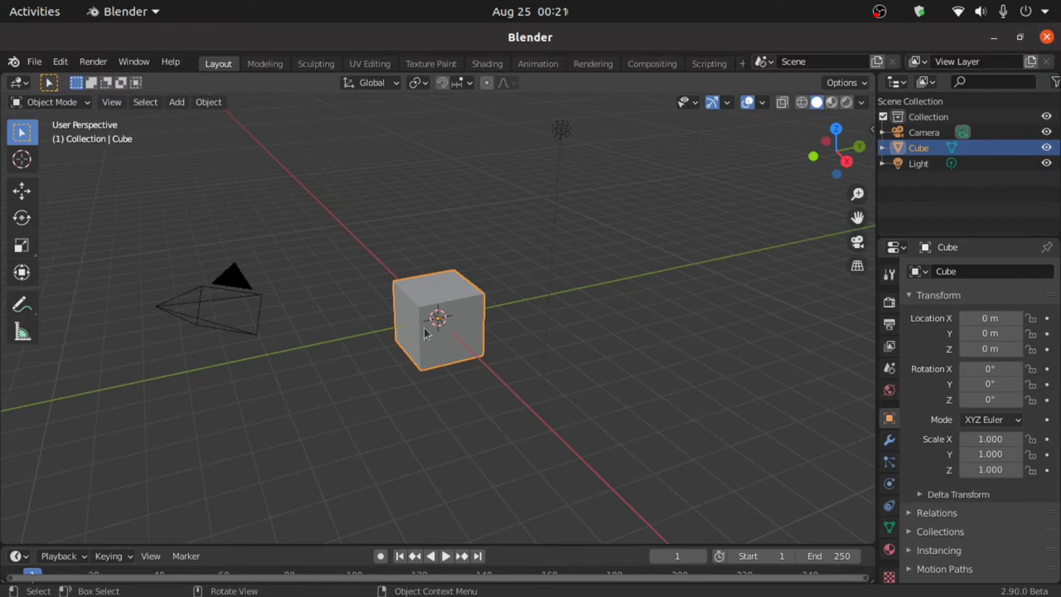
pyautogui.click(558, 143)
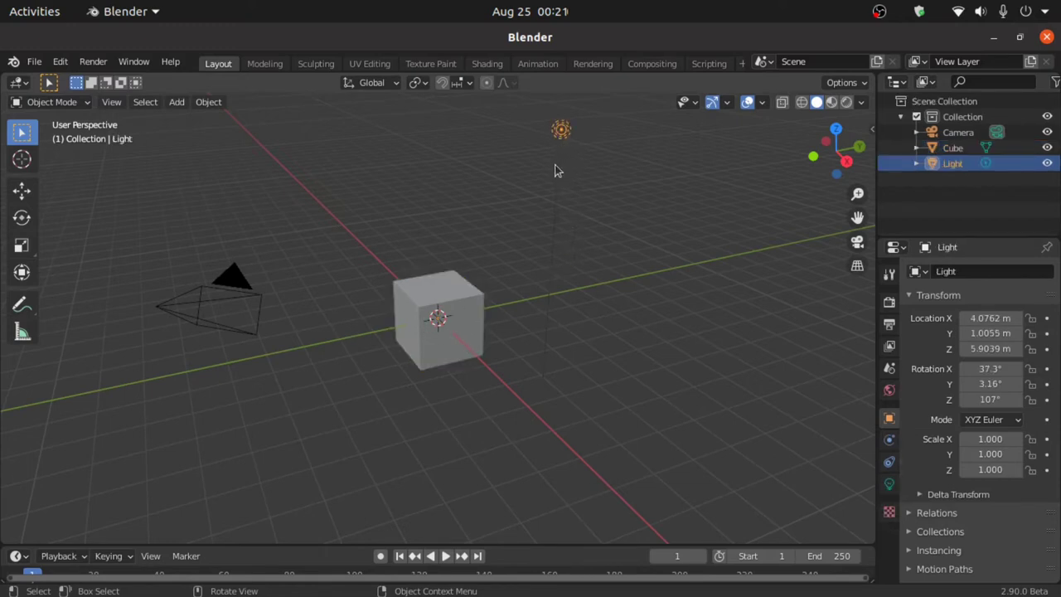
pyautogui.press('Delete')
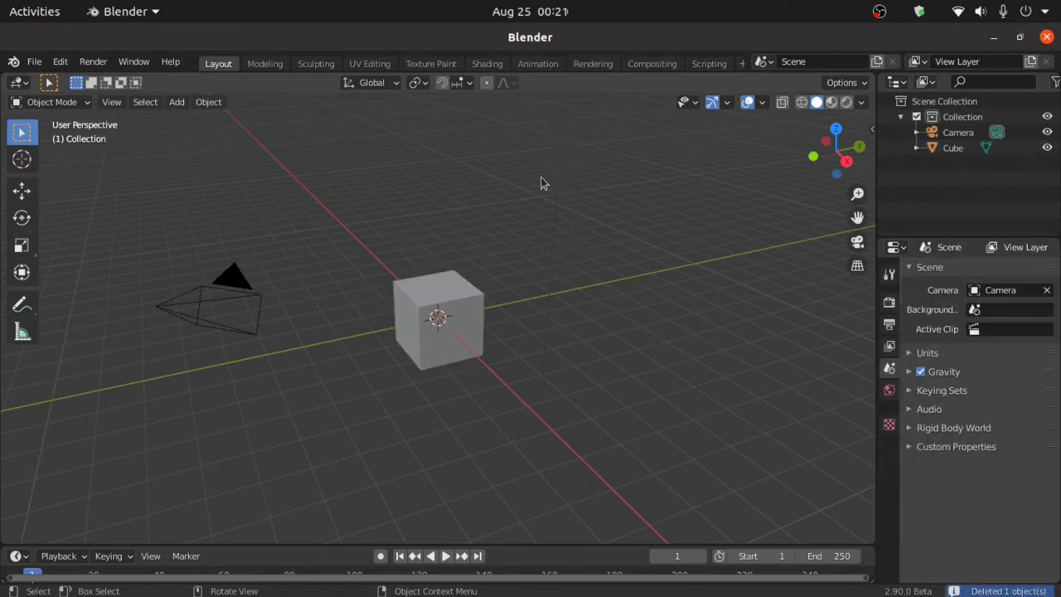
pyautogui.click(416, 325)
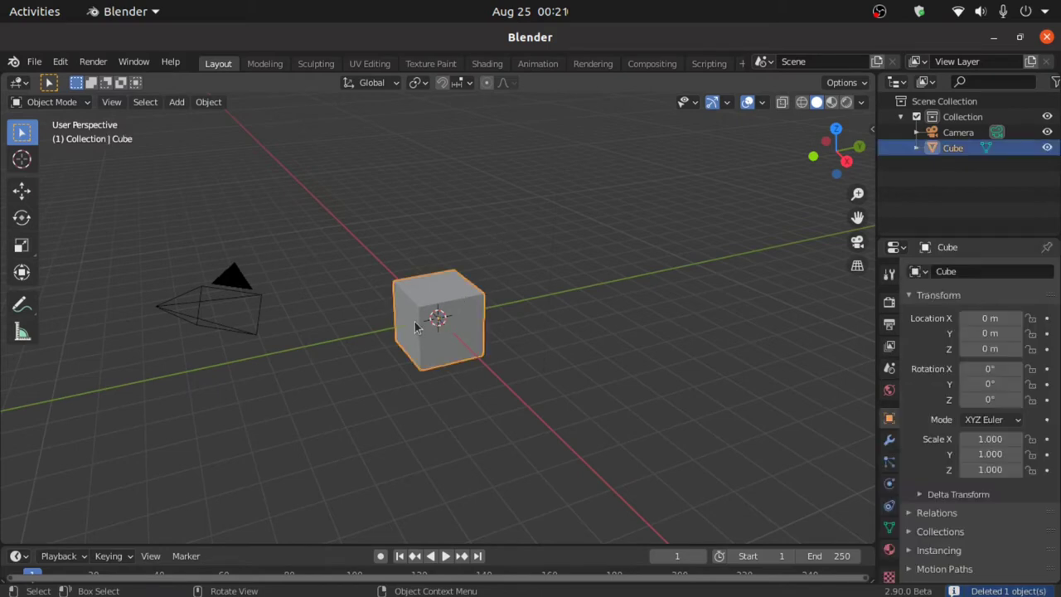
# Add a Subdivision Surface modifier to the cube and apply it.
pyautogui.click(889, 442)
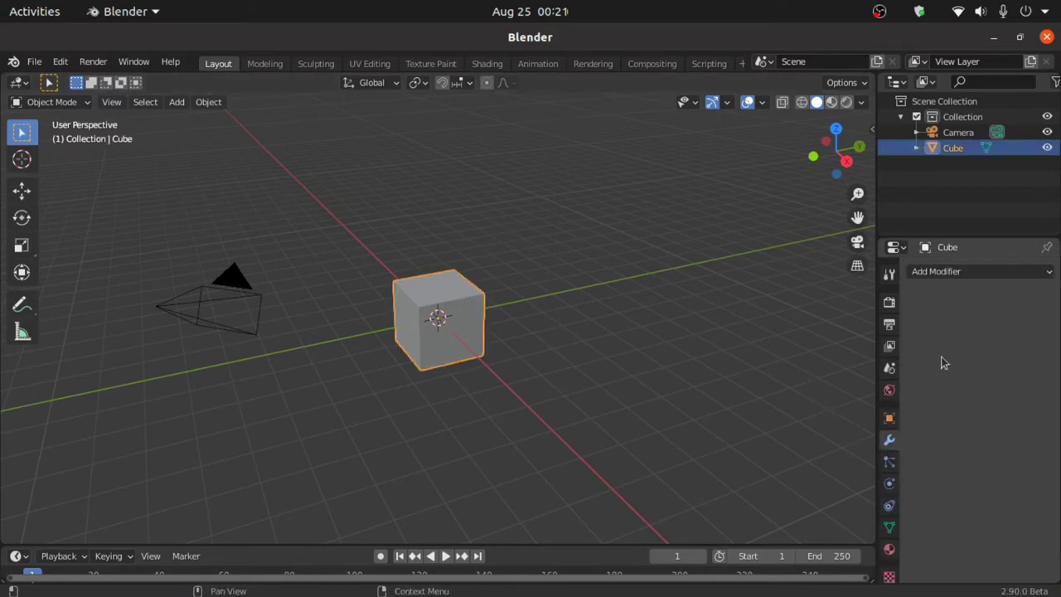
pyautogui.click(943, 275)
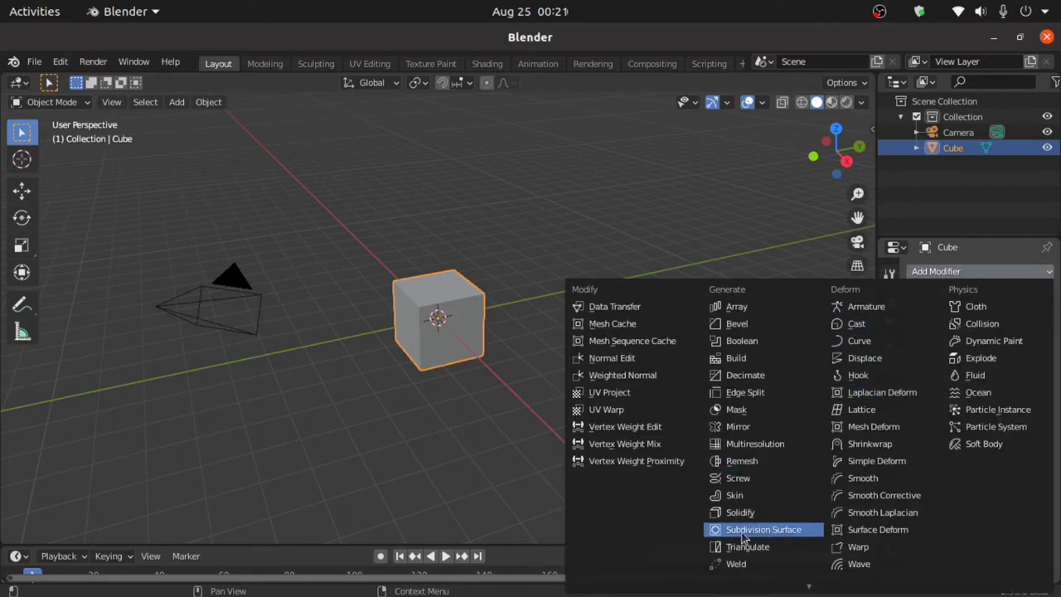
pyautogui.click(784, 531)
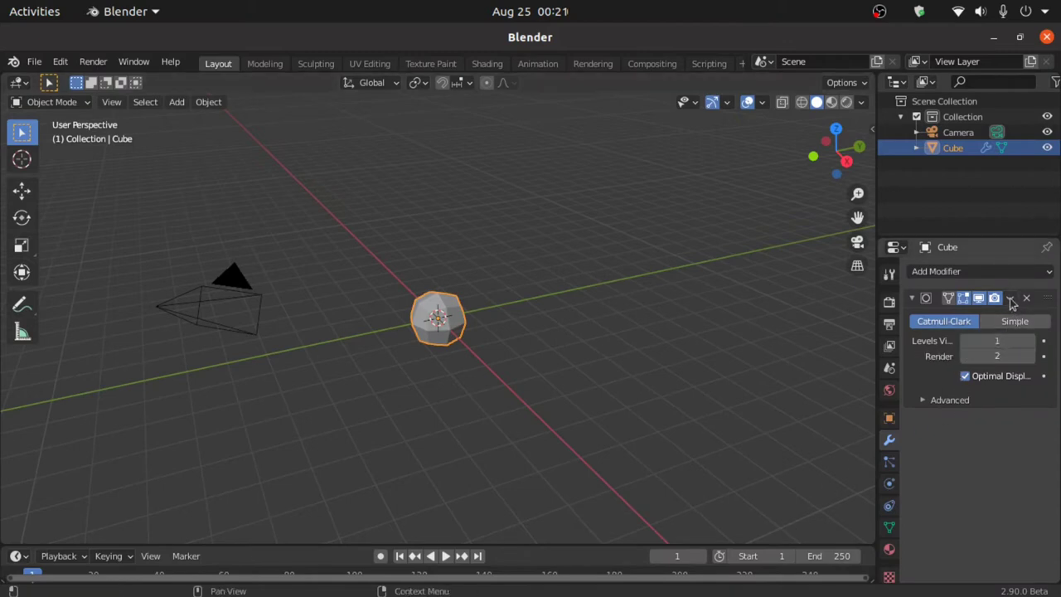
pyautogui.click(1011, 304)
pyautogui.click(981, 317)
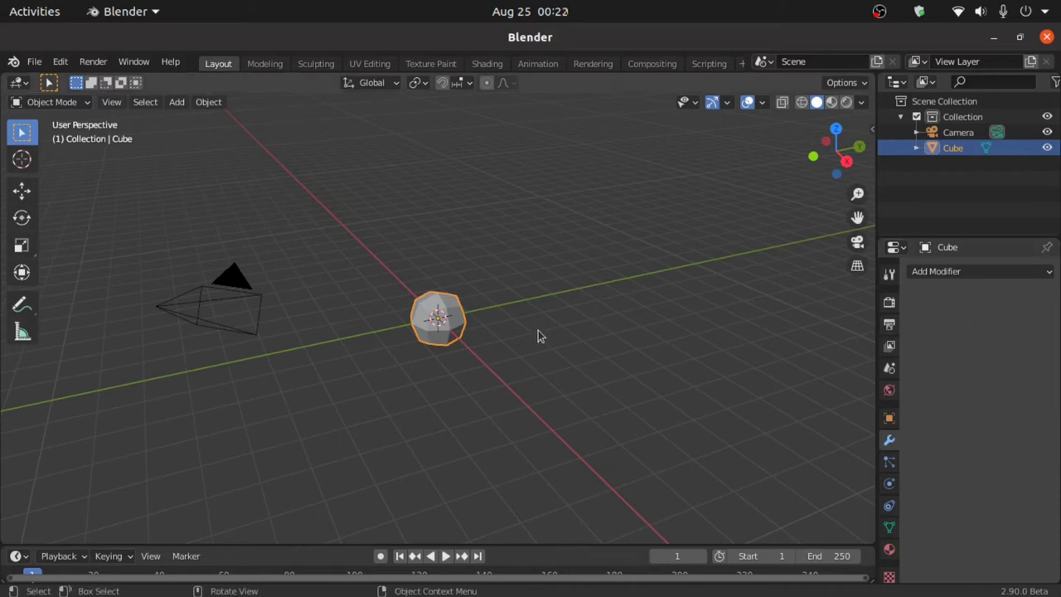
# Frame the cube in front view, enter Edit Mode and deselect all vertices.
pyautogui.press('KP_1')
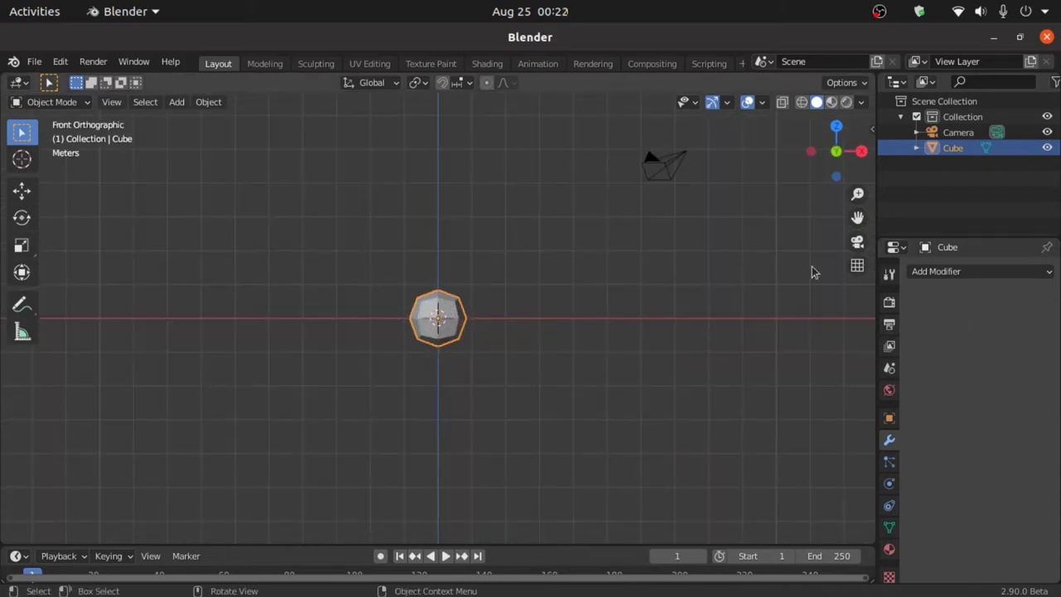
pyautogui.moveTo(857, 194); pyautogui.dragTo(853, 139)
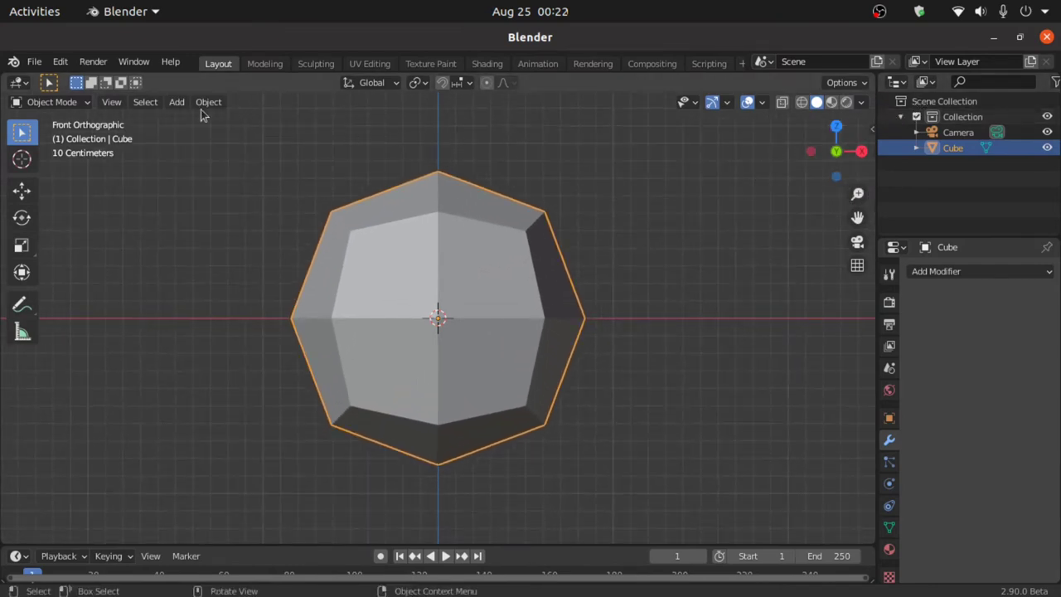
pyautogui.click(64, 106)
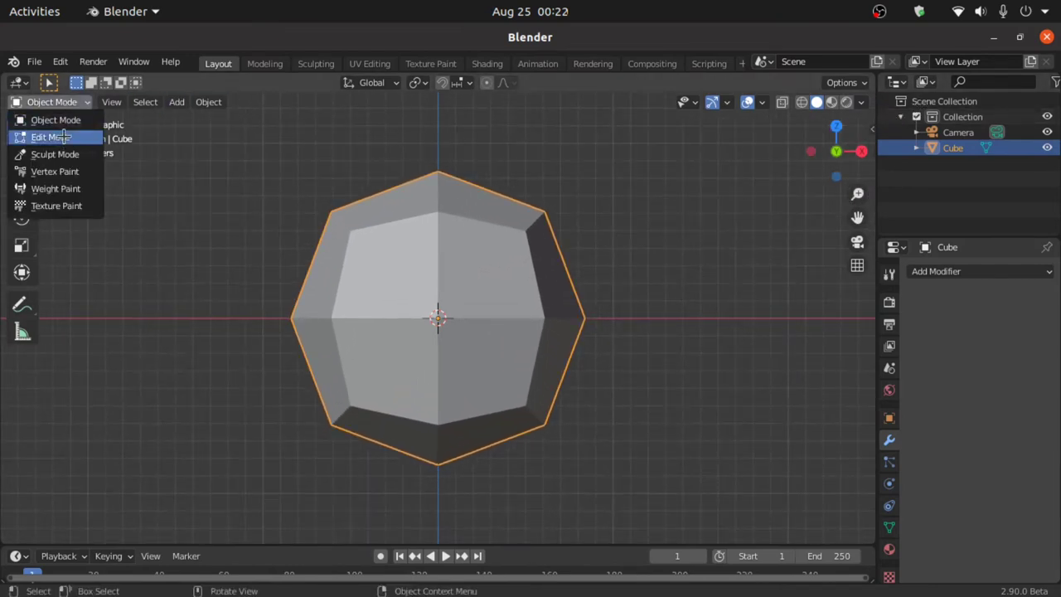
pyautogui.click(64, 137)
pyautogui.hotkey('alt', 'a')
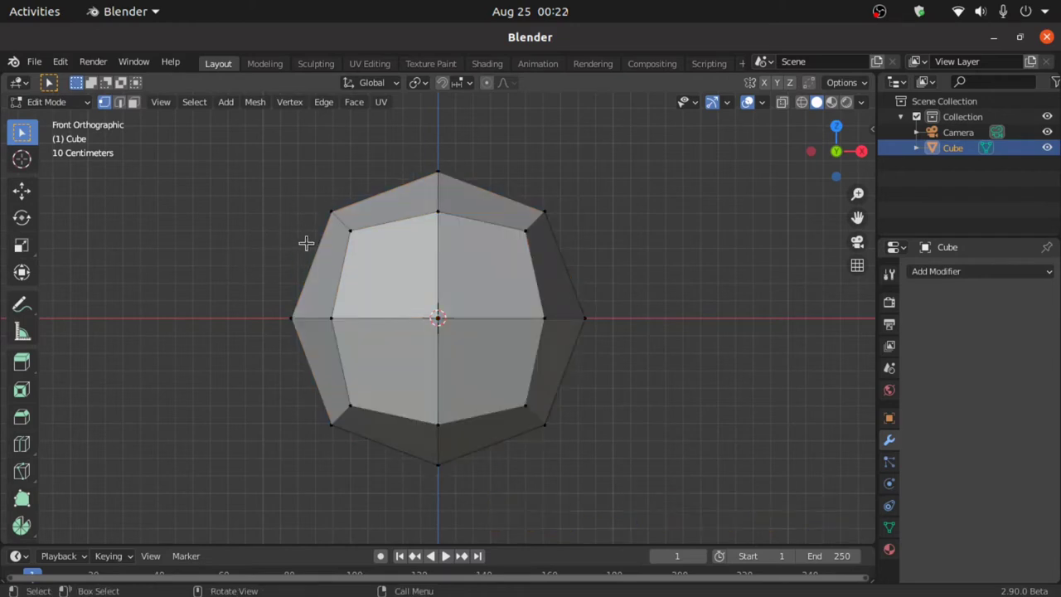
# Select the top and bottom corner vertices and scale them along Z.
pyautogui.click(327, 435)
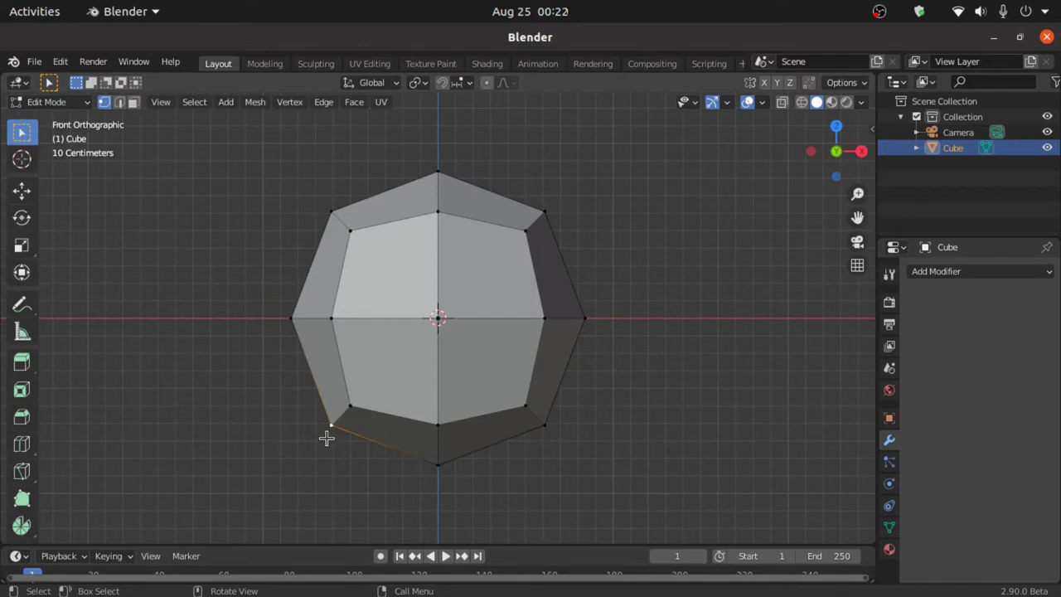
pyautogui.keyDown('shift'); pyautogui.click(547, 428); pyautogui.keyUp('shift')
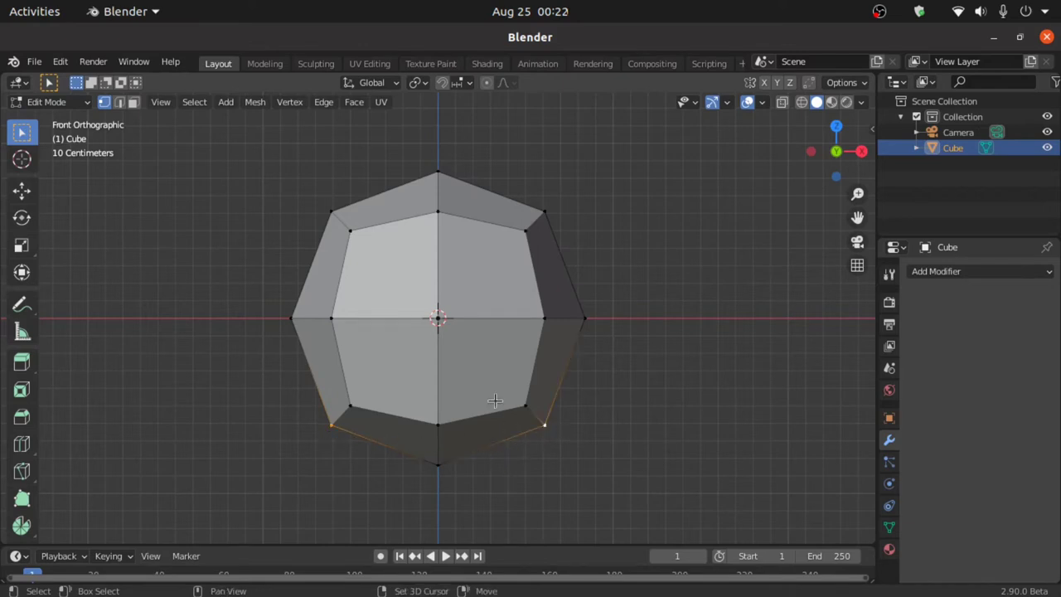
pyautogui.keyDown('shift'); pyautogui.click(437, 211); pyautogui.keyUp('shift')
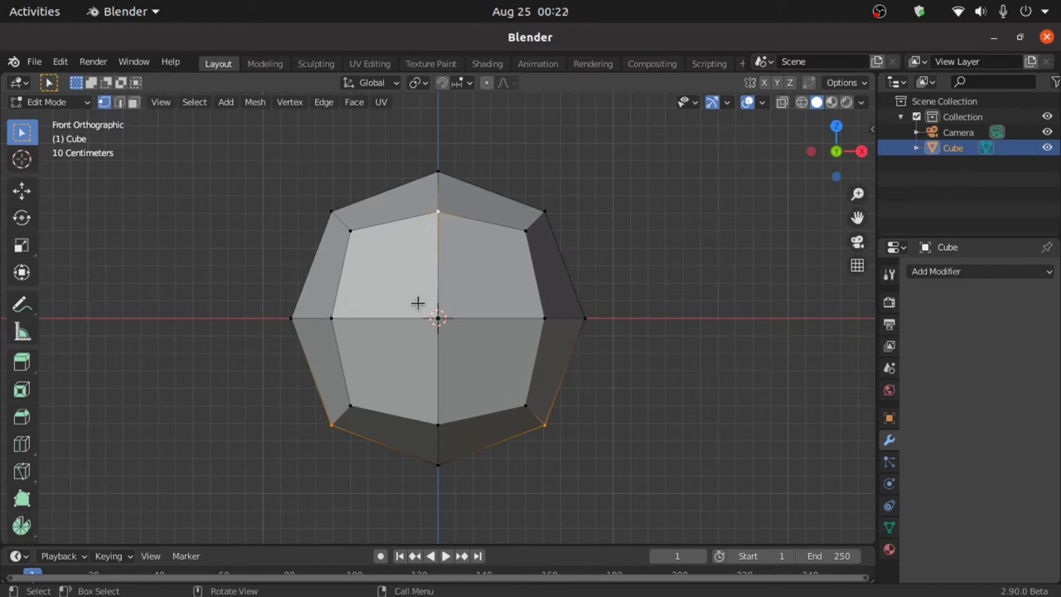
pyautogui.press('ctrl+KP_1')
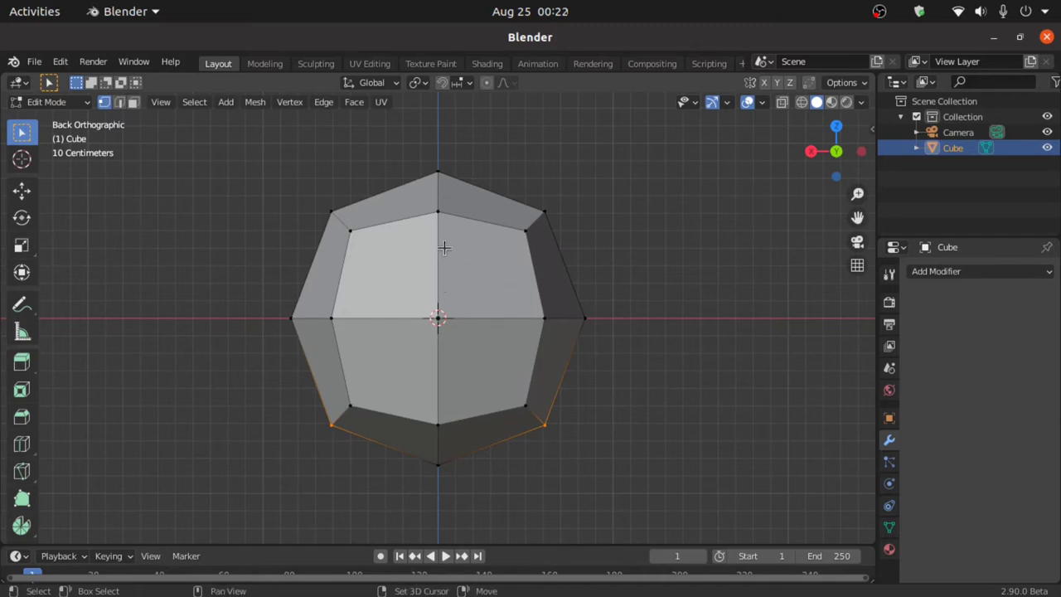
pyautogui.keyDown('shift'); pyautogui.click(439, 214); pyautogui.keyUp('shift')
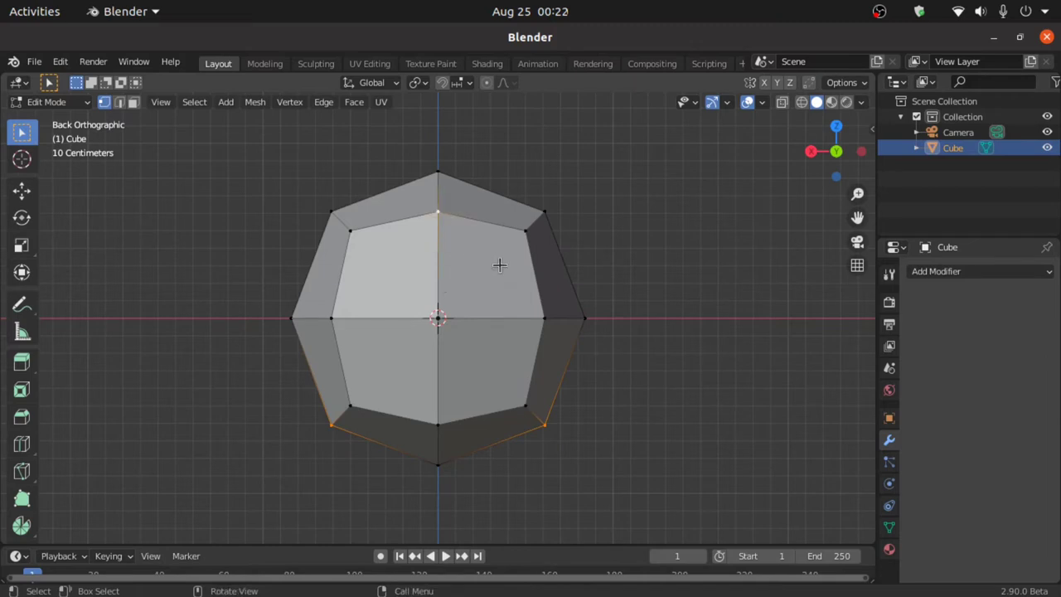
pyautogui.press('s')
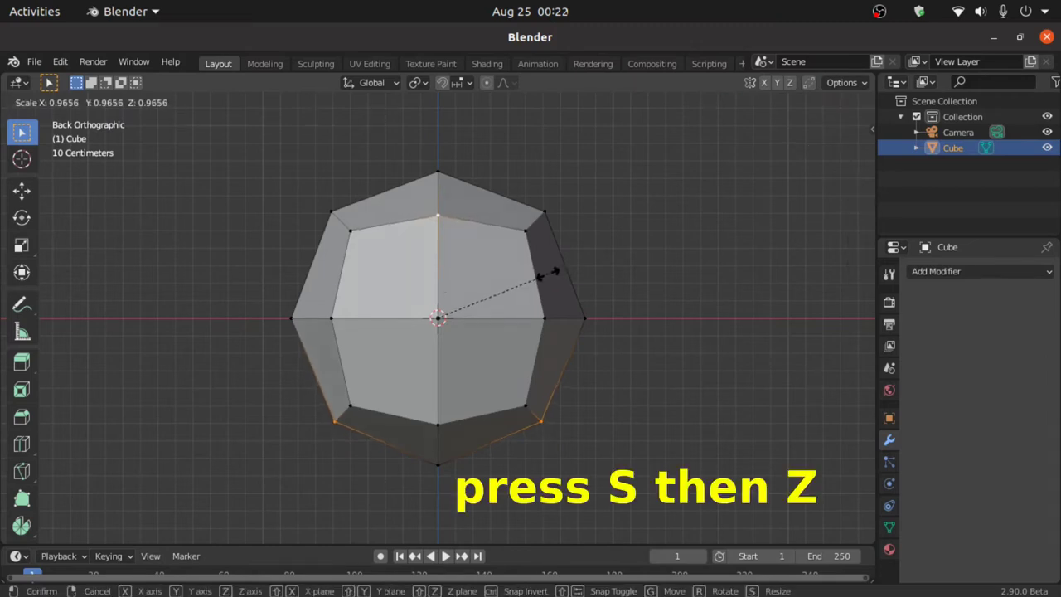
pyautogui.press('z')
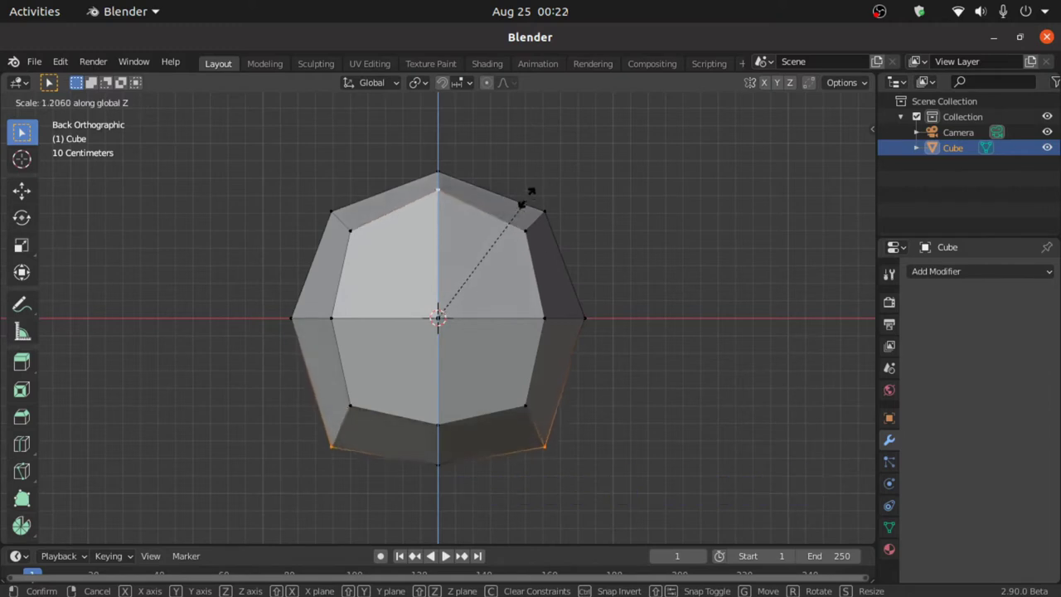
# Confirm the vertical stretch and select the left and right middle vertices.
pyautogui.click(523, 170)
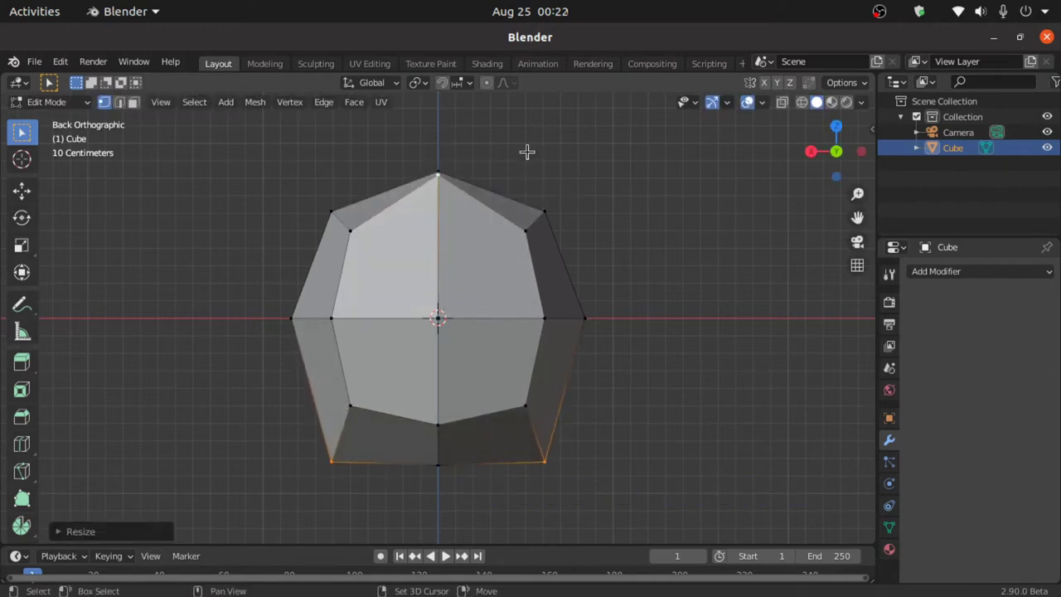
pyautogui.press('a')
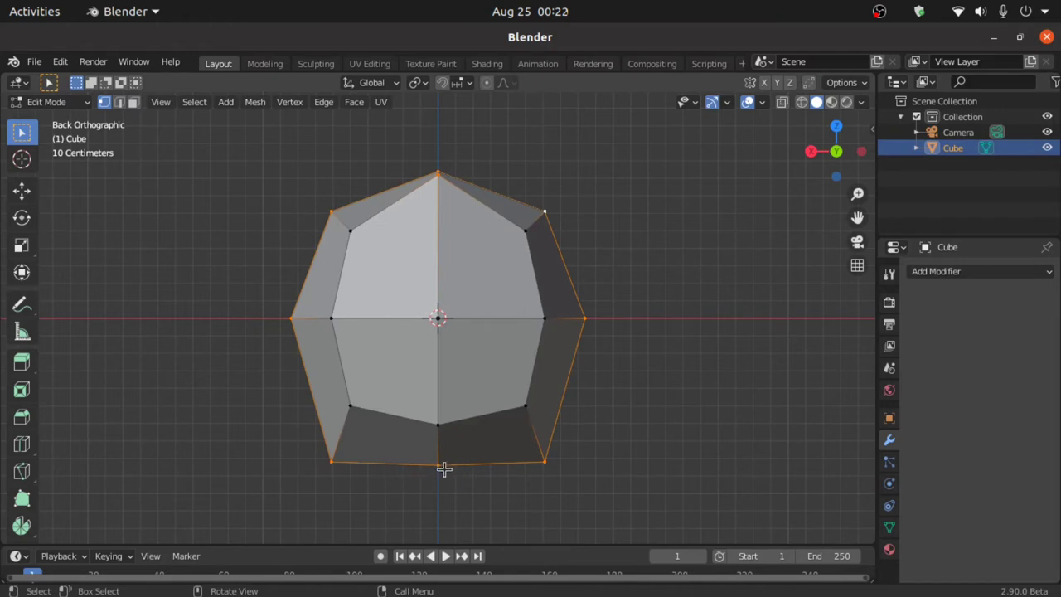
pyautogui.hotkey('alt', 'a')
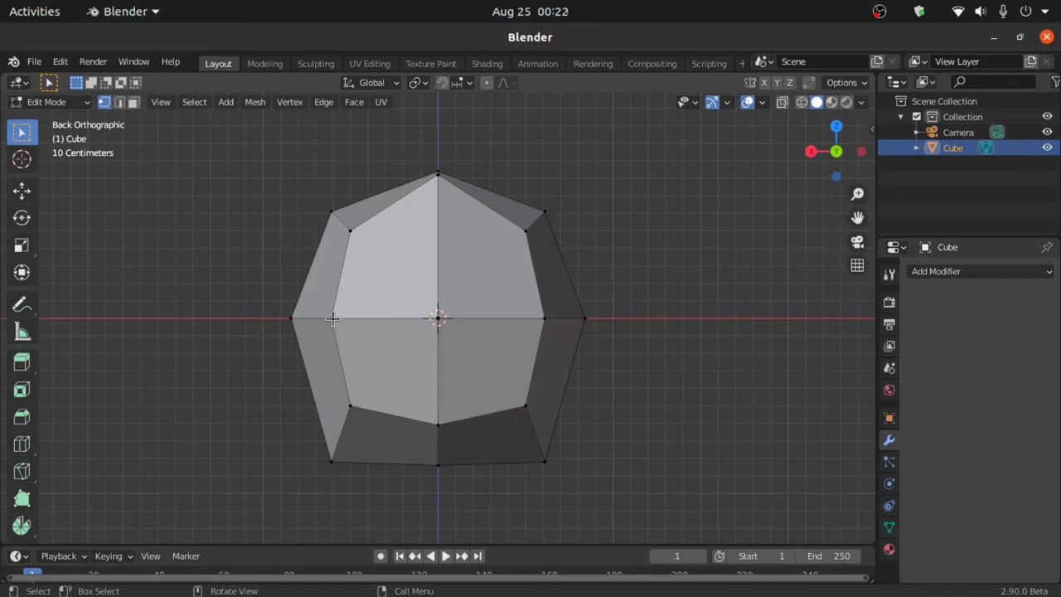
pyautogui.click(331, 319)
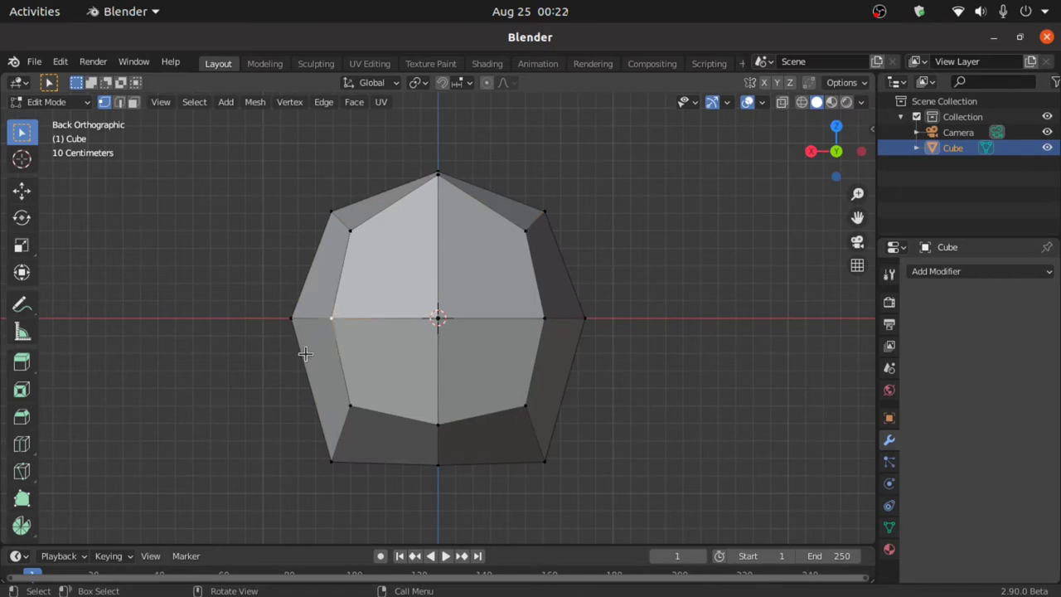
pyautogui.keyDown('shift'); pyautogui.click(541, 319); pyautogui.keyUp('shift')
pyautogui.hotkey('alt', 'a')
pyautogui.press('KP_1')
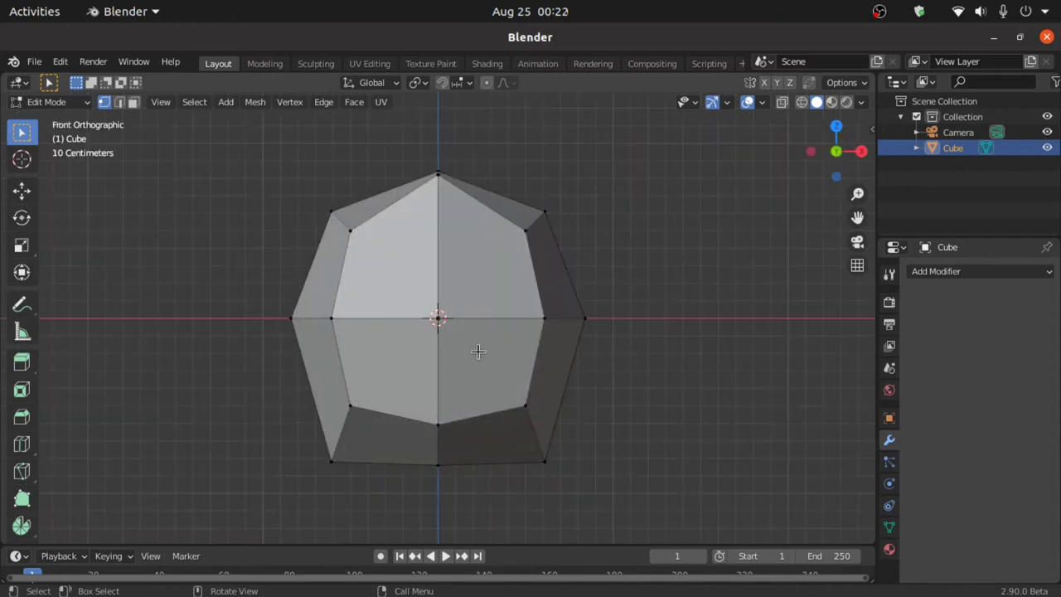
# Scale the left and right middle vertices by 1.5 along X.
pyautogui.keyDown('shift'); pyautogui.click(331, 320); pyautogui.keyUp('shift')
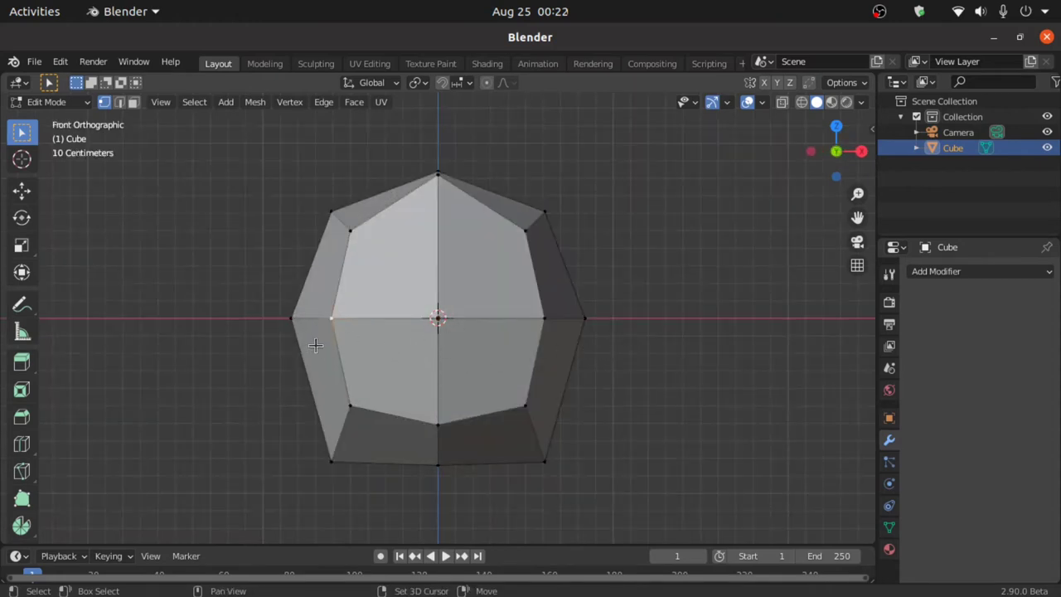
pyautogui.keyDown('shift'); pyautogui.click(538, 320); pyautogui.keyUp('shift')
pyautogui.press('s')
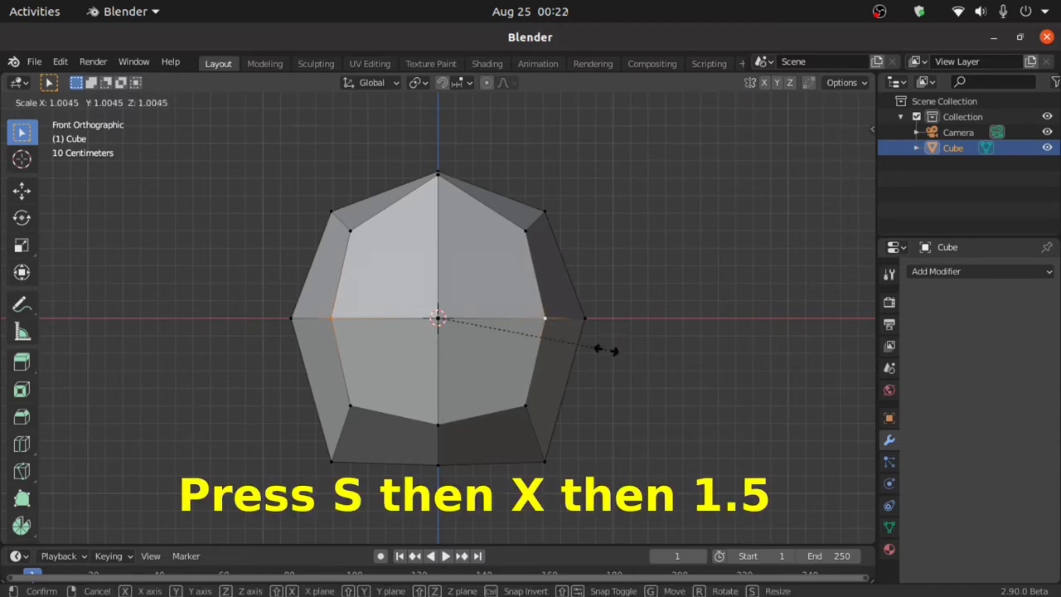
pyautogui.write('x')
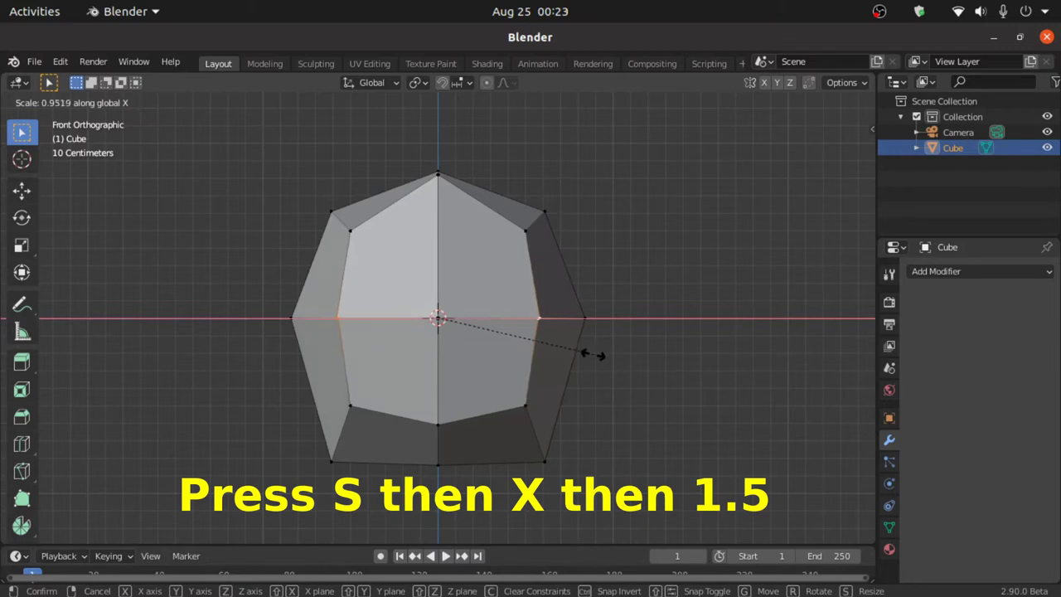
pyautogui.write('1.5')
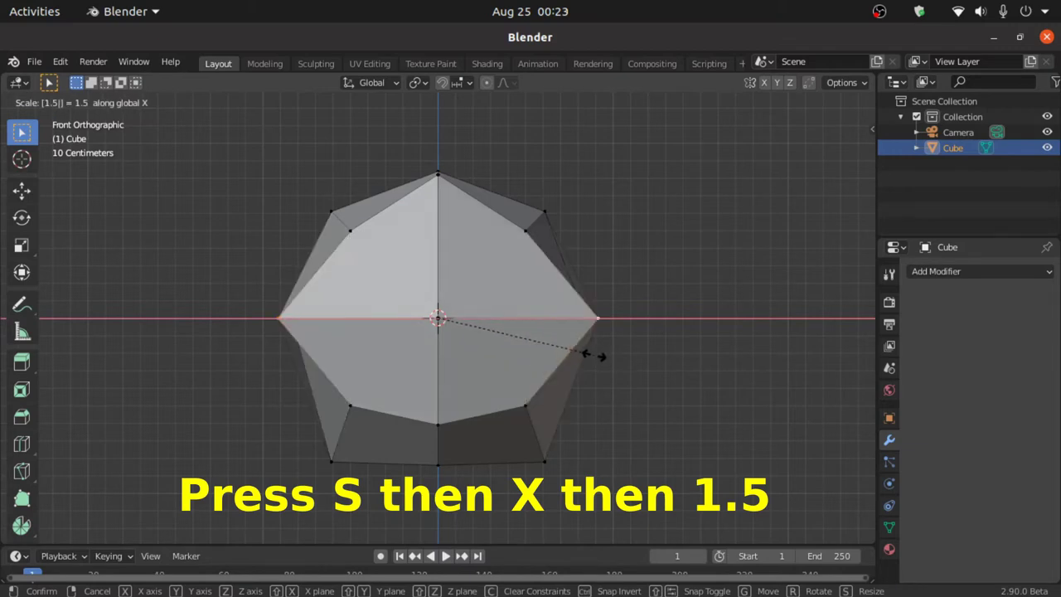
pyautogui.press('Return')
pyautogui.press('KP_7')
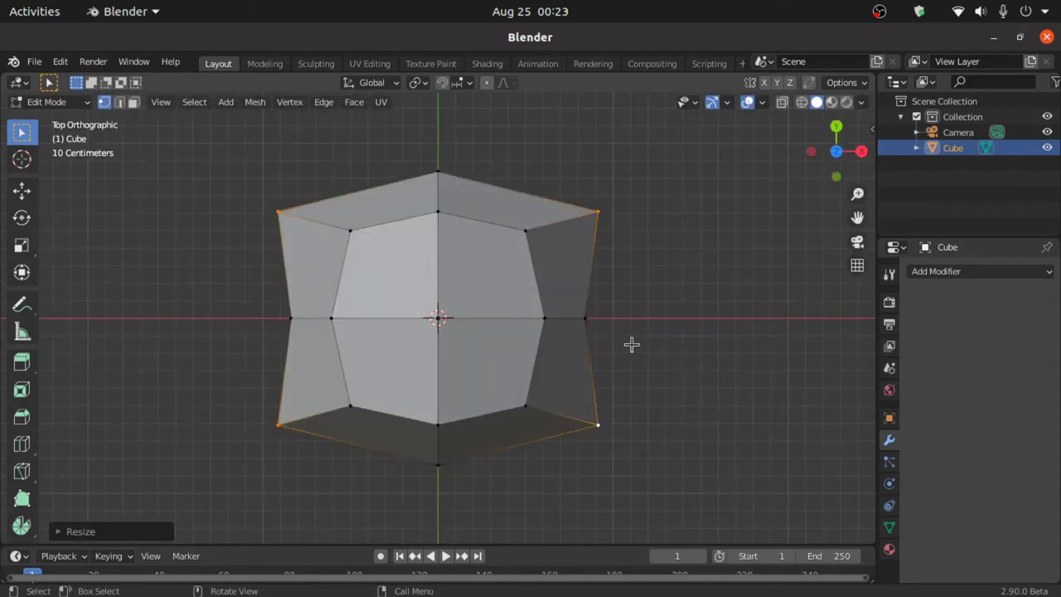
# Scale the middle loop's inner vertices to 0.6 along X.
pyautogui.click(684, 336)
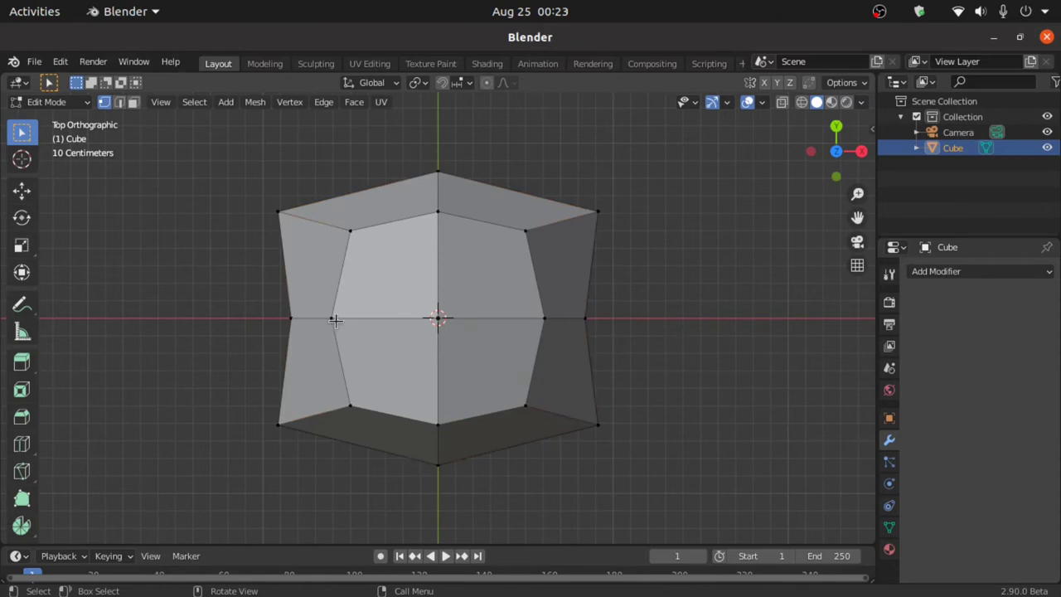
pyautogui.keyDown('shift'); pyautogui.click(539, 319); pyautogui.keyUp('shift')
pyautogui.press('s')
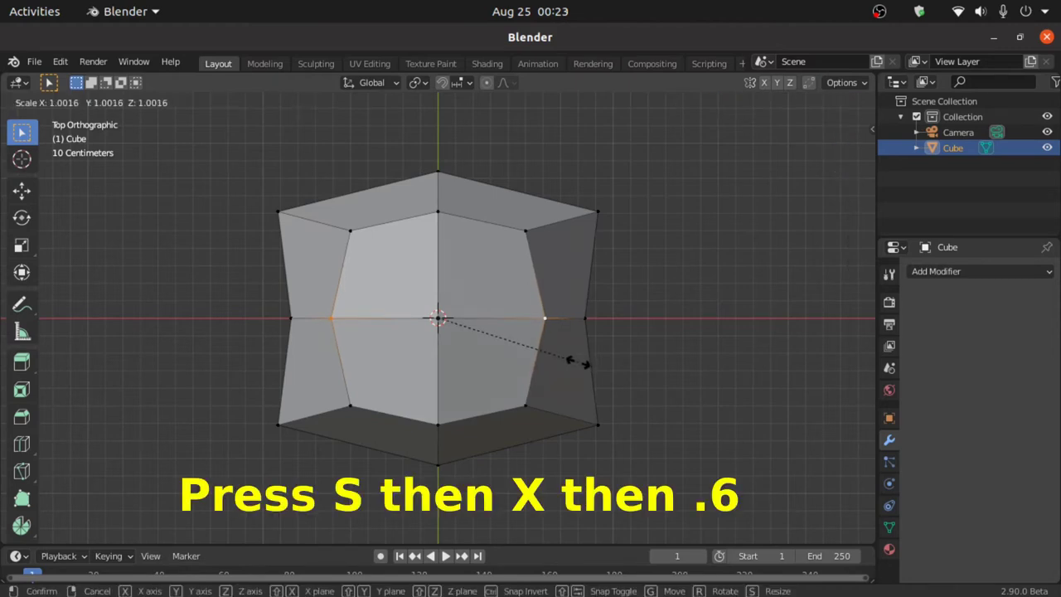
pyautogui.write('x')
pyautogui.write('.')
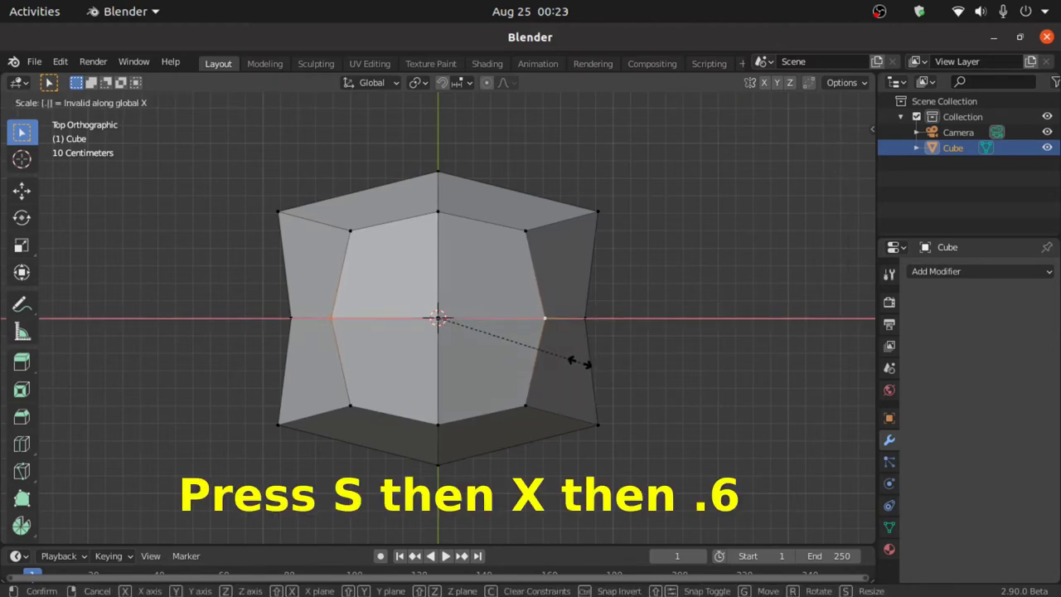
pyautogui.write('6')
pyautogui.press('Return')
pyautogui.hotkey('alt', 'a')
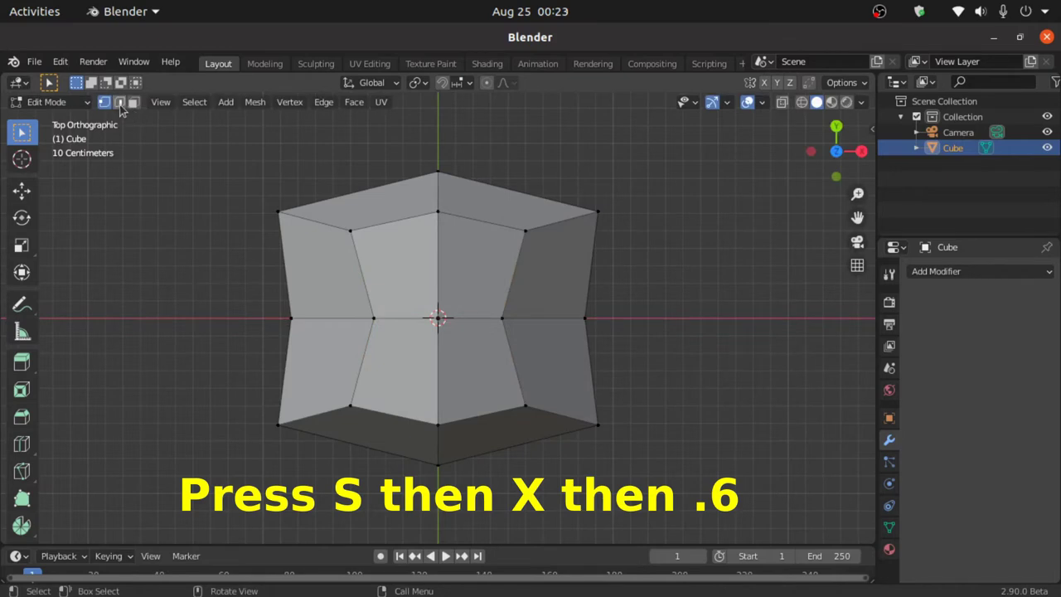
# Switch to edge select and select the left and right vertical edge loops.
pyautogui.click(119, 105)
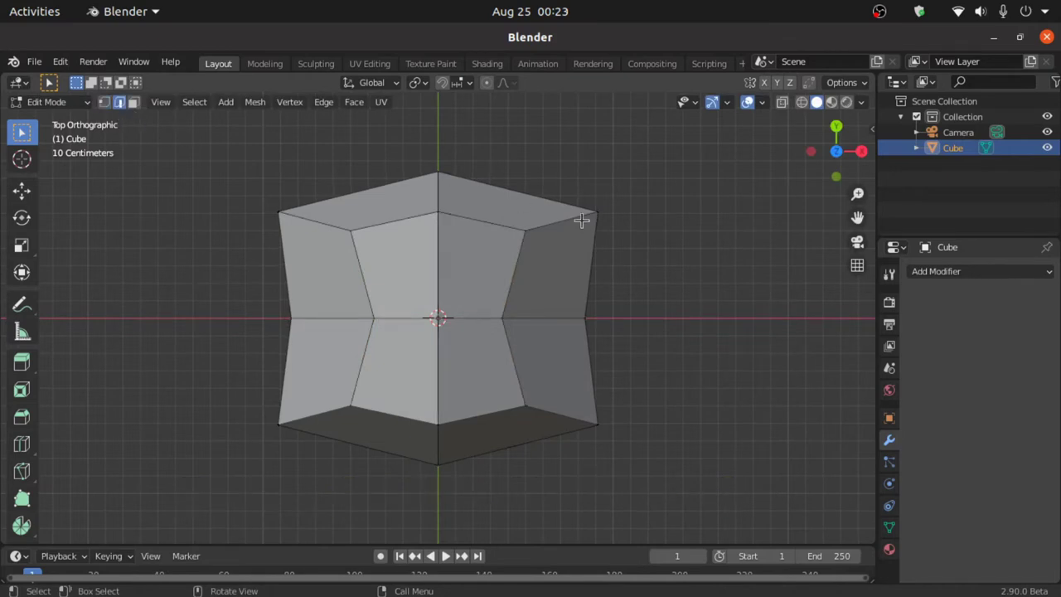
pyautogui.keyDown('alt'); pyautogui.click(355, 292); pyautogui.keyUp('alt')
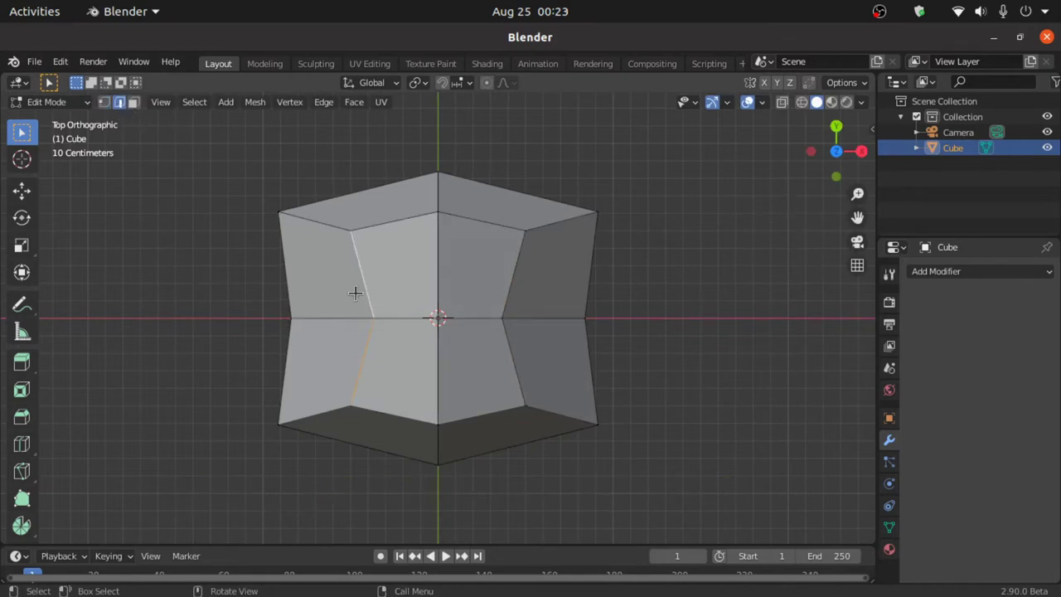
pyautogui.keyDown('alt'); pyautogui.keyDown('shift'); pyautogui.click(507, 294); pyautogui.keyUp('shift'); pyautogui.keyUp('alt')
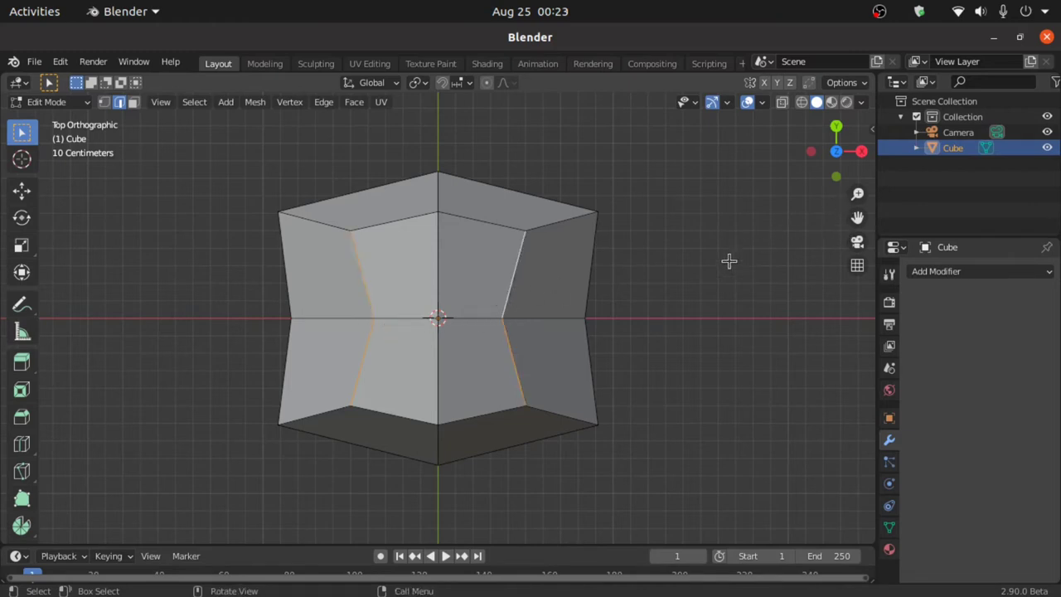
# Add the left, bottom and right rim edge loops to the selection.
pyautogui.moveTo(729, 260); pyautogui.dragTo(646, 194, button='middle')
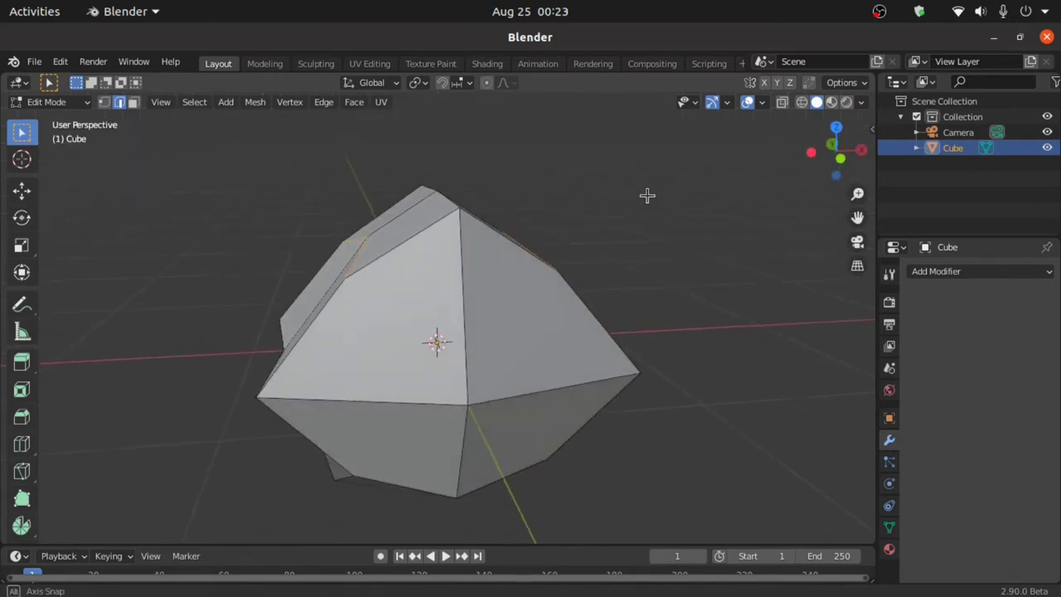
pyautogui.keyDown('alt'); pyautogui.keyDown('shift'); pyautogui.click(318, 323); pyautogui.keyUp('shift'); pyautogui.keyUp('alt')
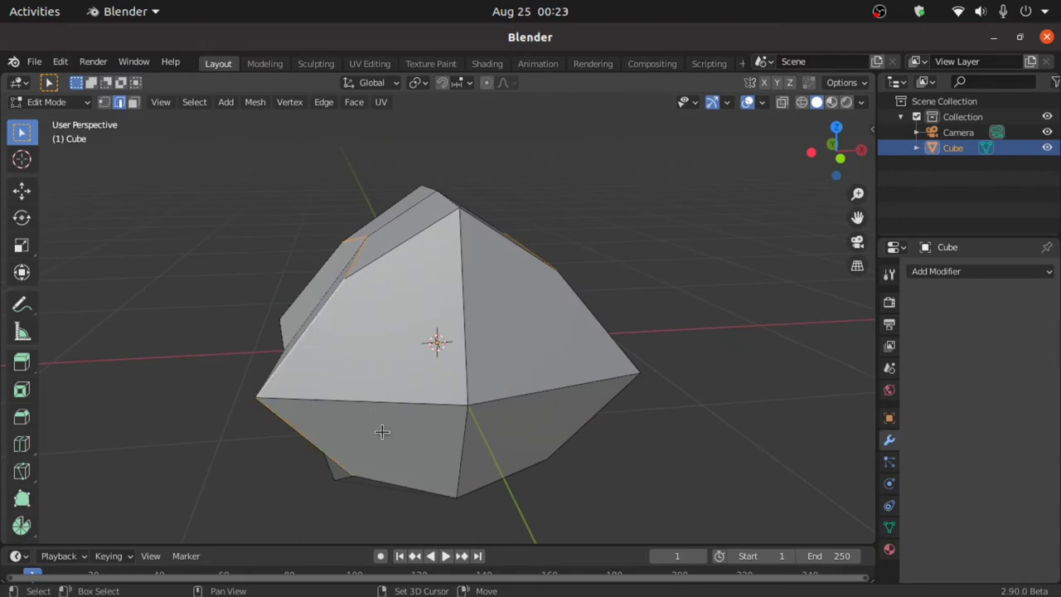
pyautogui.keyDown('alt'); pyautogui.keyDown('shift'); pyautogui.click(402, 478); pyautogui.keyUp('shift'); pyautogui.keyUp('alt')
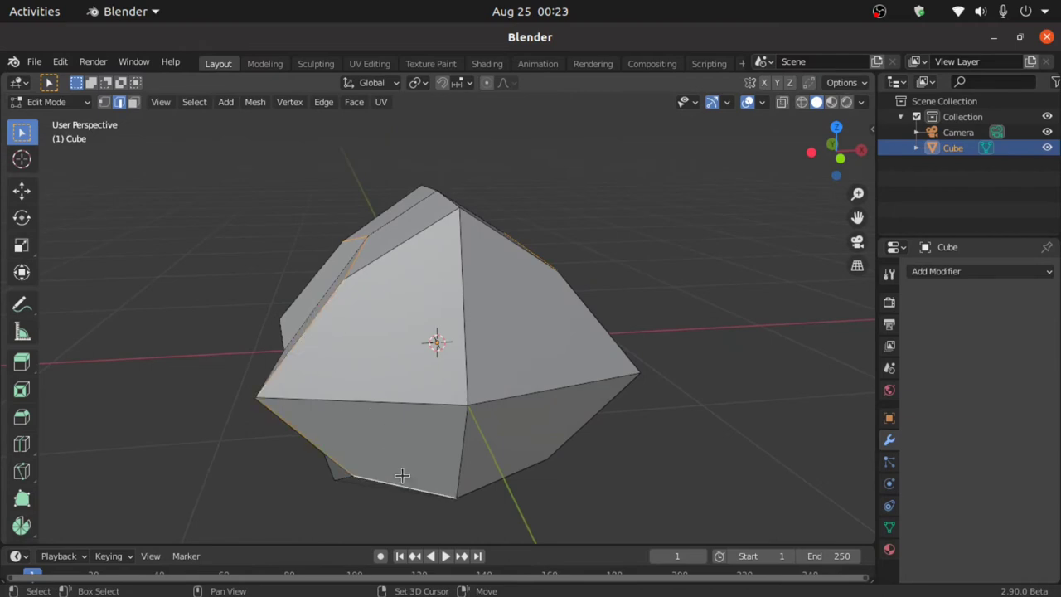
pyautogui.keyDown('alt'); pyautogui.keyDown('shift'); pyautogui.click(583, 412); pyautogui.keyUp('shift'); pyautogui.keyUp('alt')
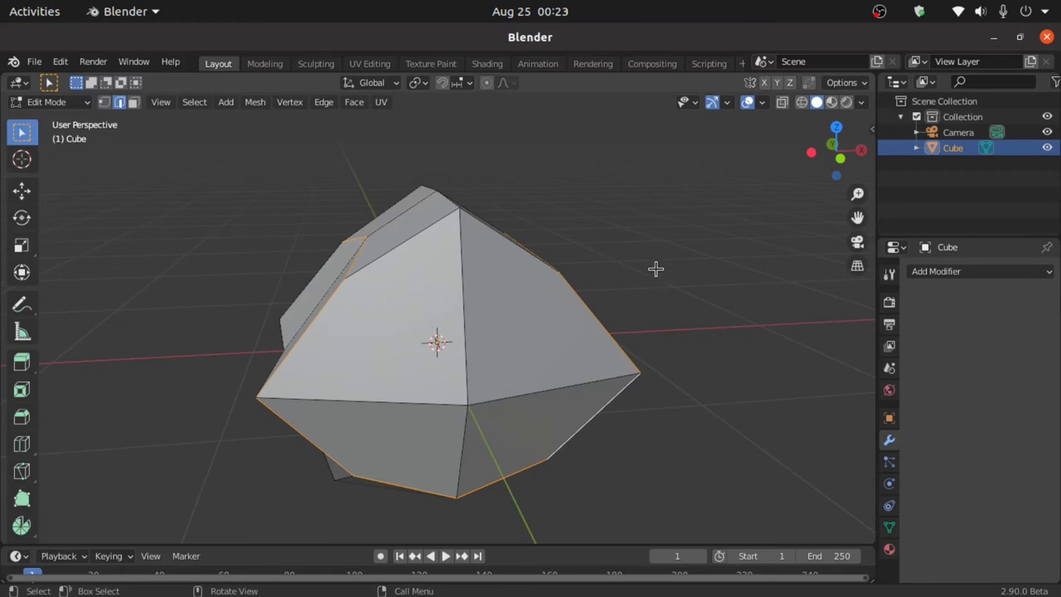
pyautogui.moveTo(656, 268); pyautogui.dragTo(479, 335, button='middle')
pyautogui.keyDown('alt'); pyautogui.click(466, 371); pyautogui.keyUp('alt')
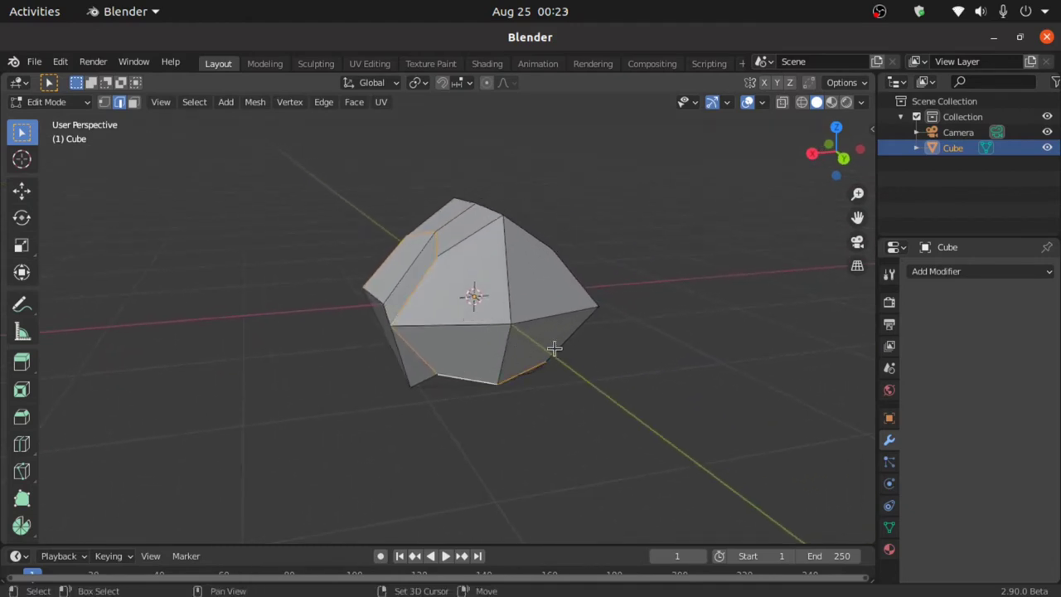
pyautogui.keyDown('alt'); pyautogui.keyDown('shift'); pyautogui.click(572, 330); pyautogui.keyUp('shift'); pyautogui.keyUp('alt')
pyautogui.moveTo(575, 300); pyautogui.dragTo(746, 301, button='middle')
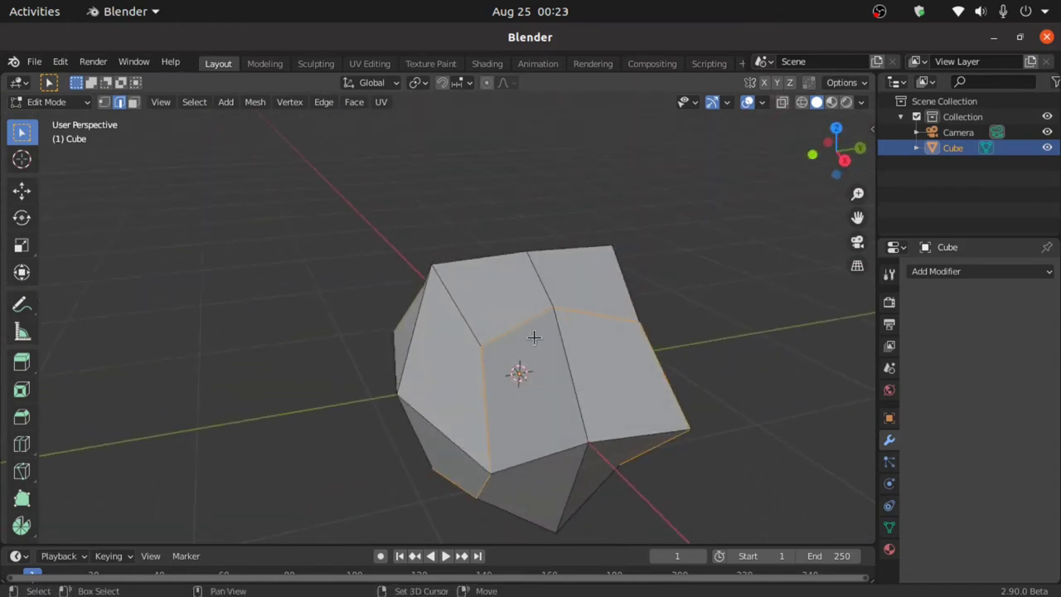
pyautogui.moveTo(533, 336); pyautogui.dragTo(491, 322, button='middle')
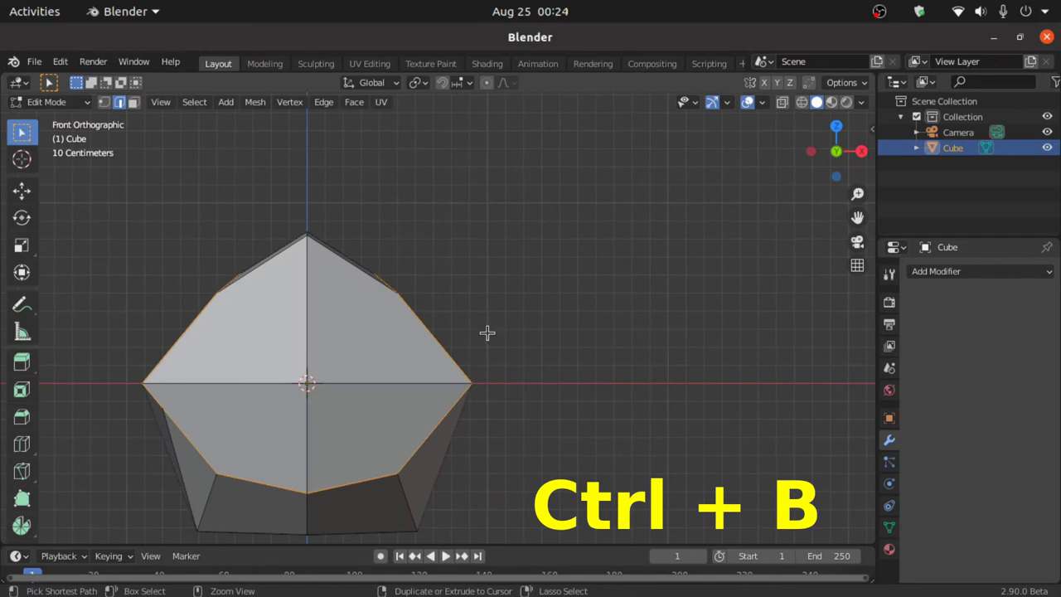
# Bevel the selected rim edges with 2 segments.
pyautogui.hotkey('ctrl', 'b')
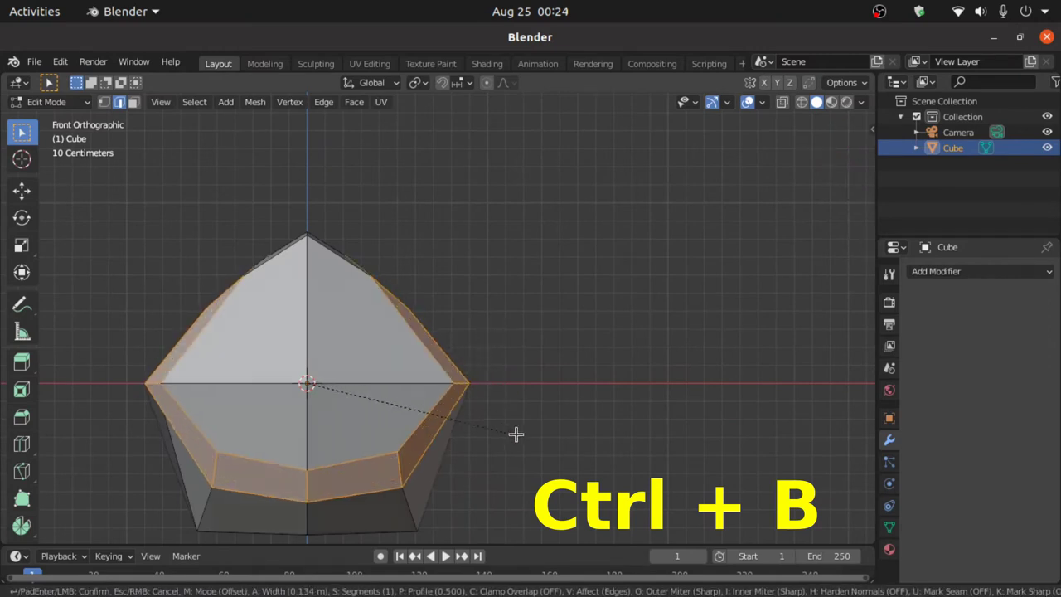
pyautogui.click(501, 426)
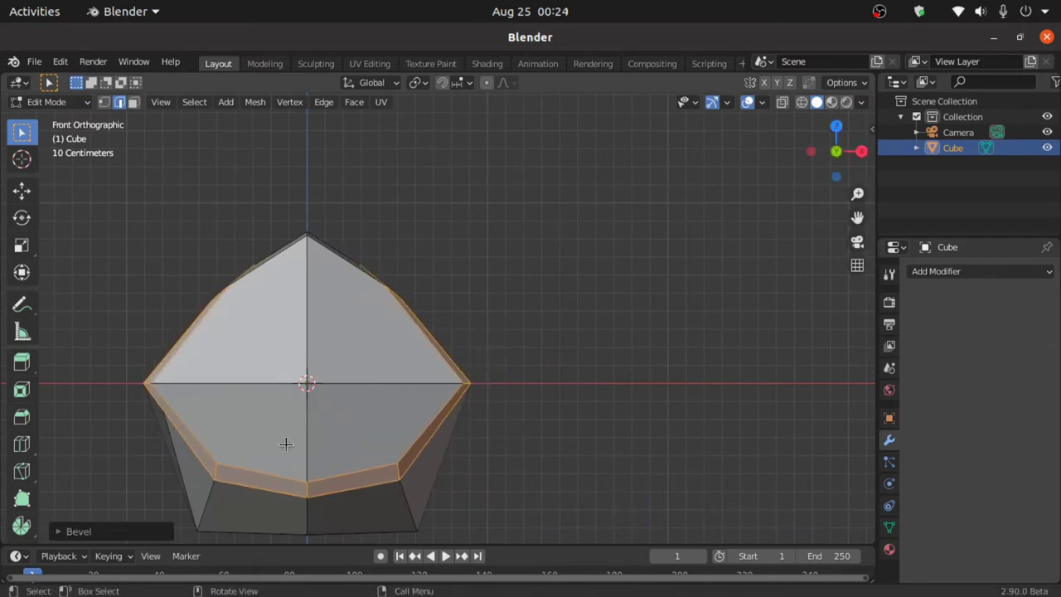
pyautogui.click(61, 533)
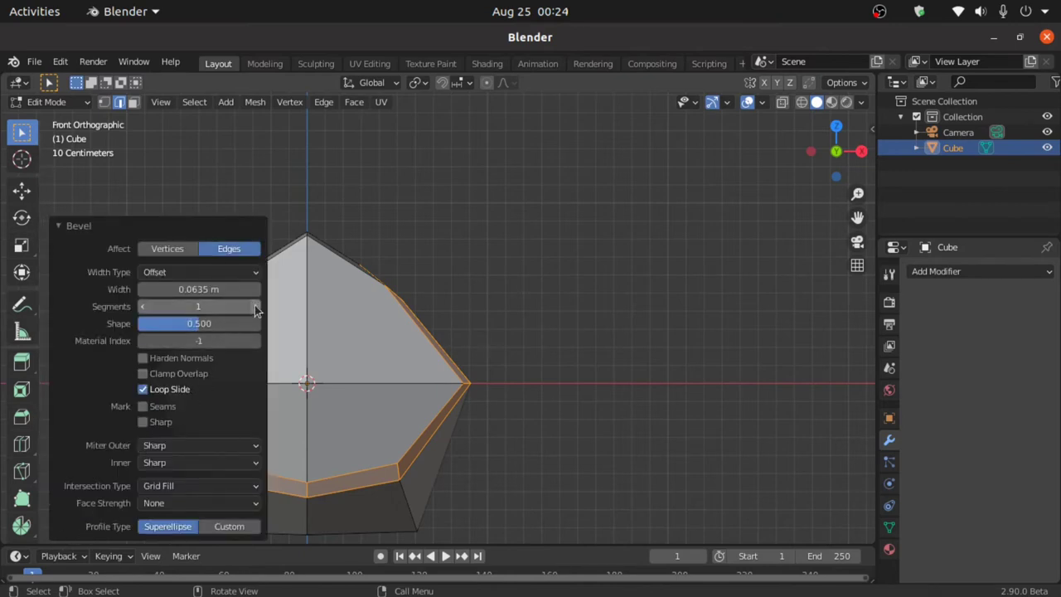
pyautogui.click(256, 307)
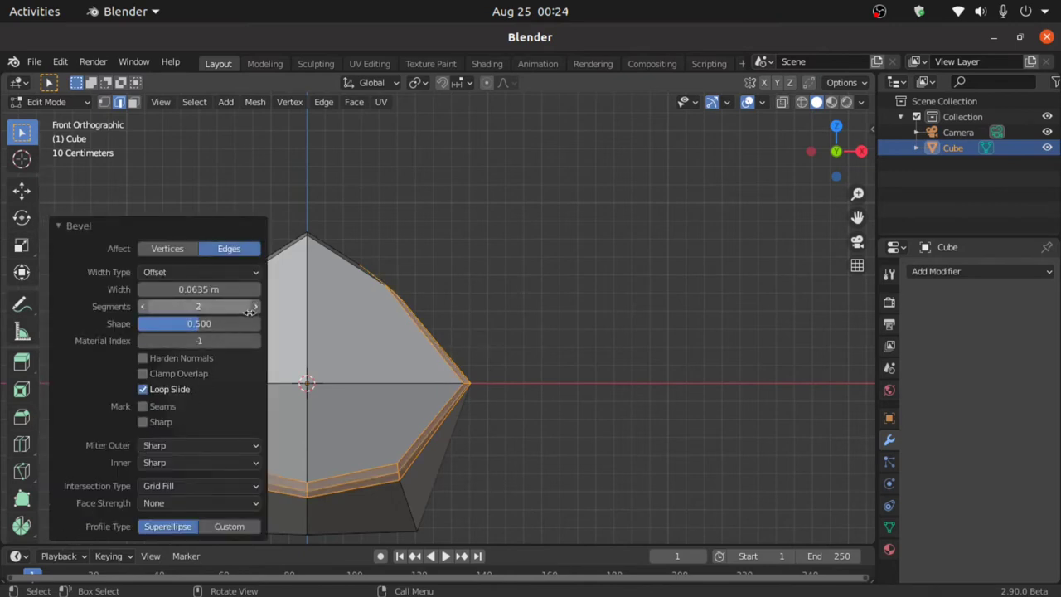
pyautogui.click(540, 254)
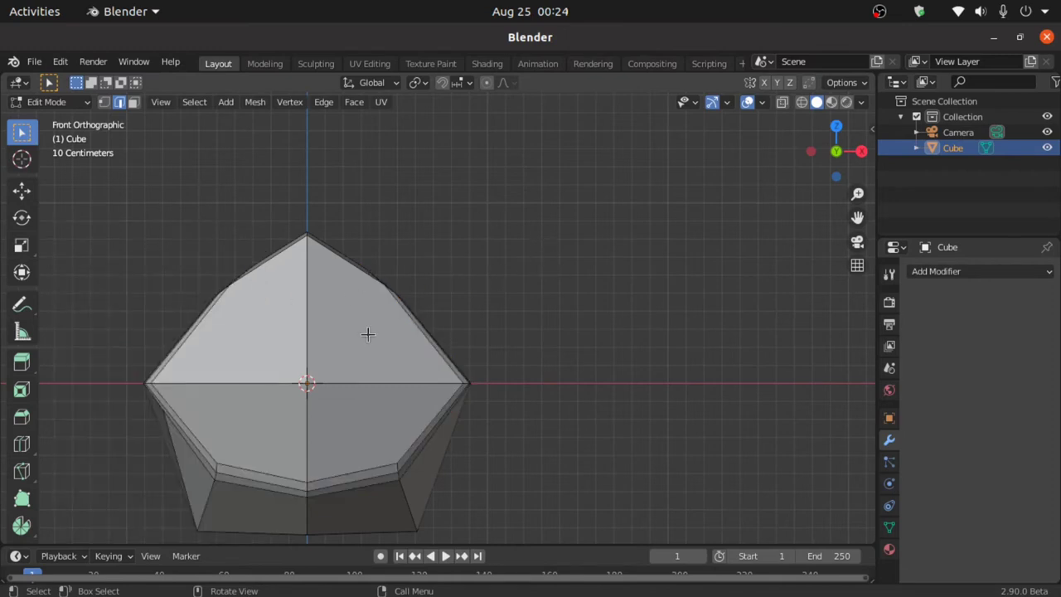
# Shrink the bevel's middle edge loop inward by -0.0692 m.
pyautogui.keyDown('alt'); pyautogui.click(351, 474); pyautogui.keyUp('alt')
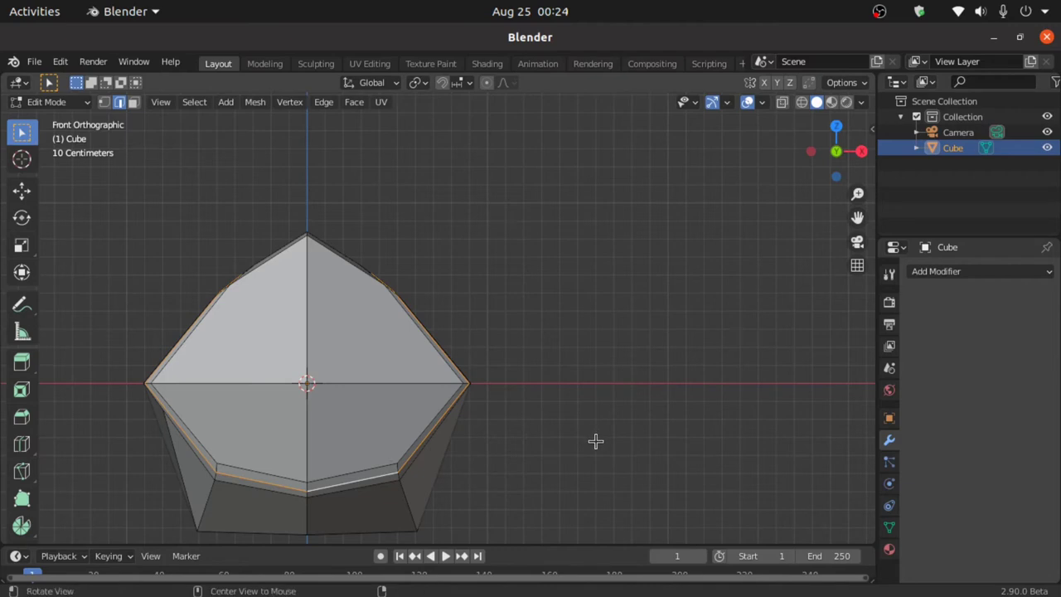
pyautogui.hotkey('alt', 's')
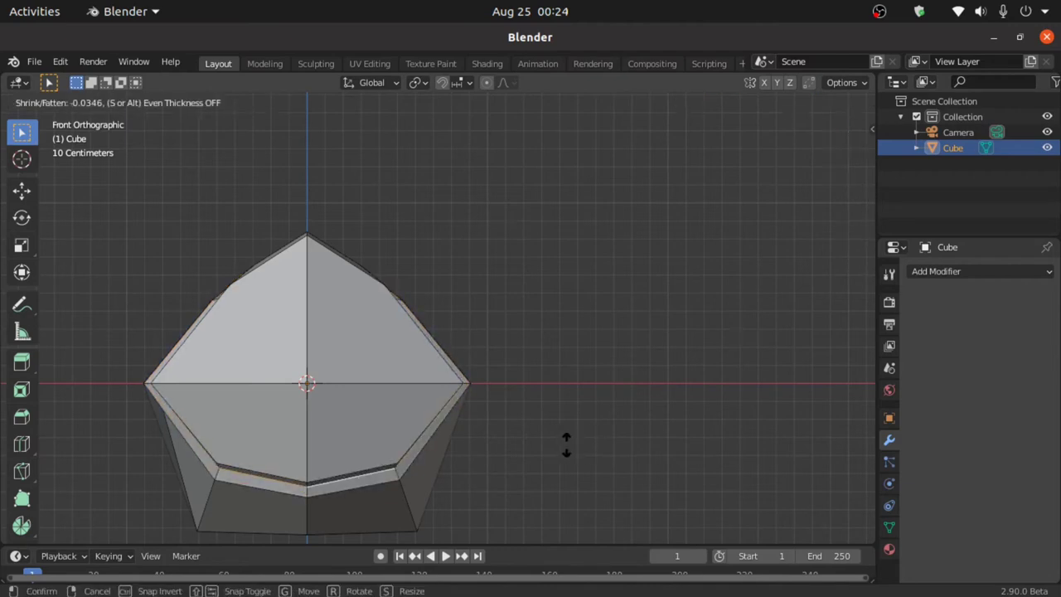
pyautogui.click(566, 445)
pyautogui.keyDown('shift'); pyautogui.moveTo(572, 431); pyautogui.dragTo(713, 330, button='middle'); pyautogui.keyUp('shift')
pyautogui.click(935, 271)
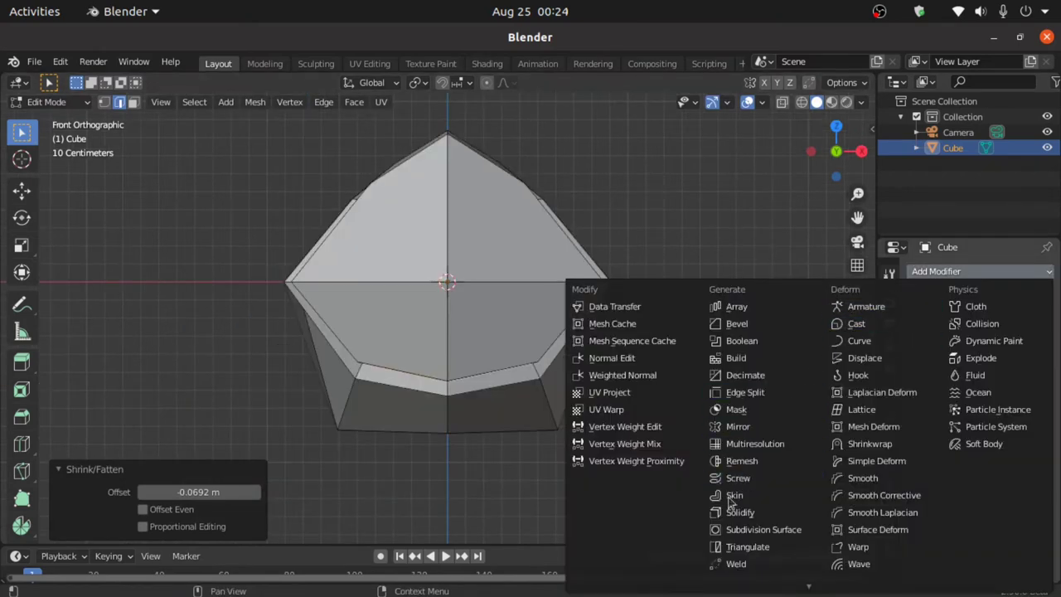
# Add a Subdivision Surface modifier with viewport level 2 and On Cage enabled.
pyautogui.click(758, 531)
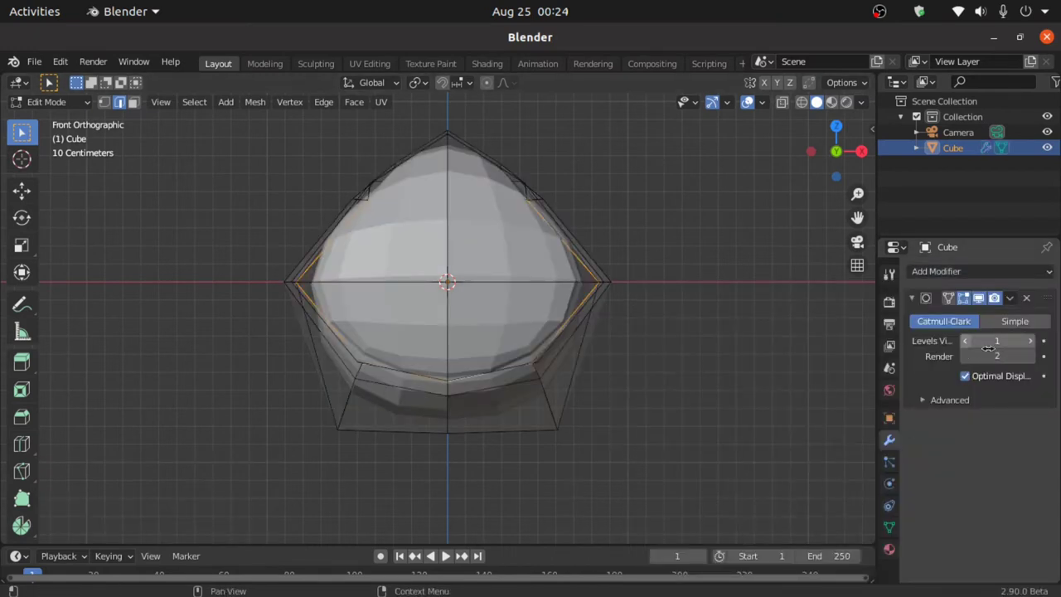
pyautogui.click(1013, 343)
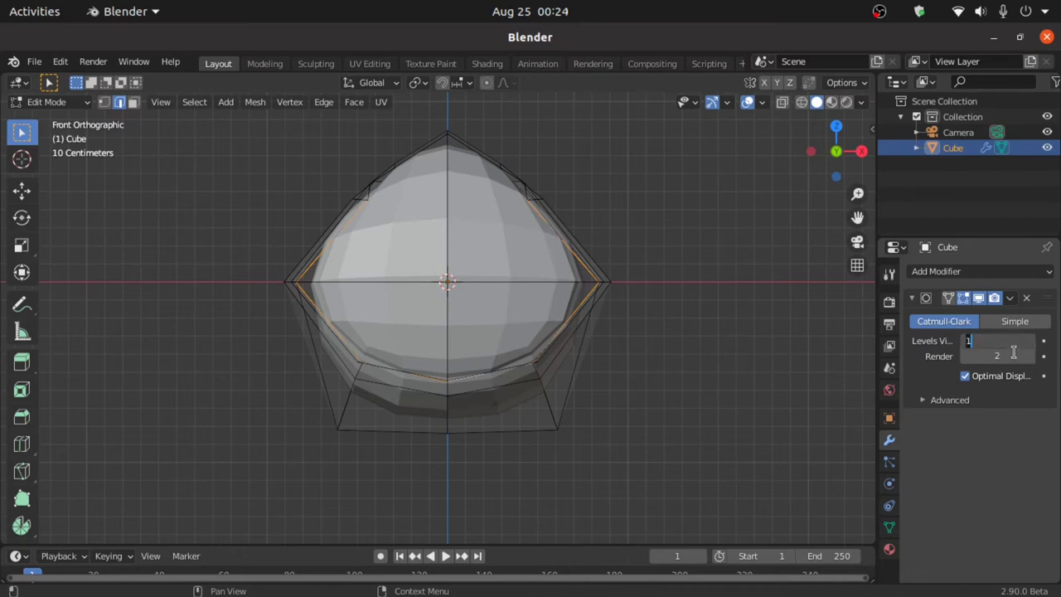
pyautogui.press('Return')
pyautogui.click(1031, 342)
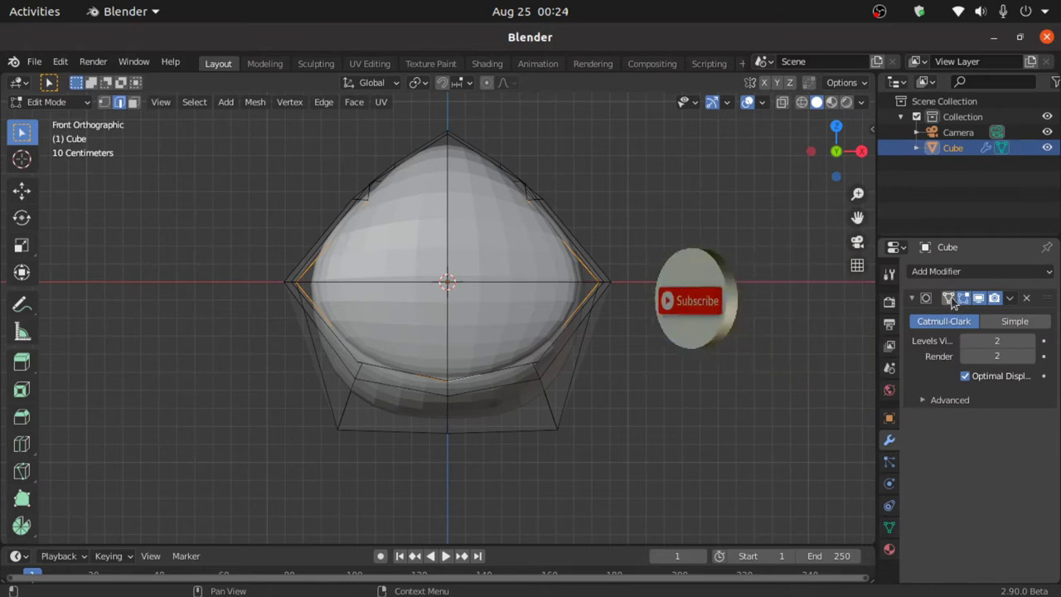
pyautogui.click(949, 298)
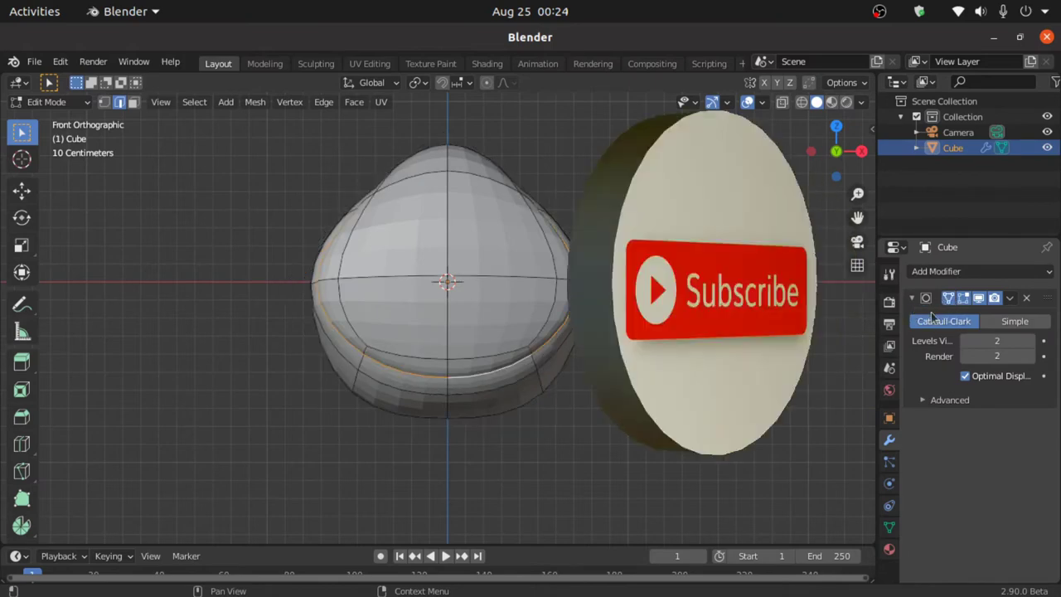
pyautogui.click(953, 274)
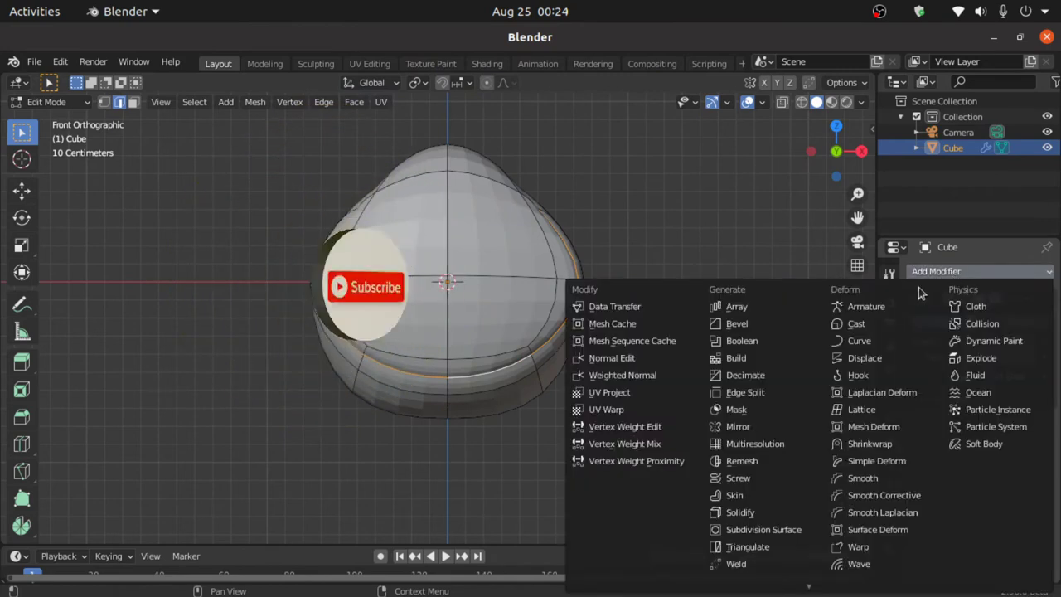
# Add a Sphere Cast modifier at factor 1, shown in Edit Mode and on cage, then return to Object Mode.
pyautogui.click(857, 324)
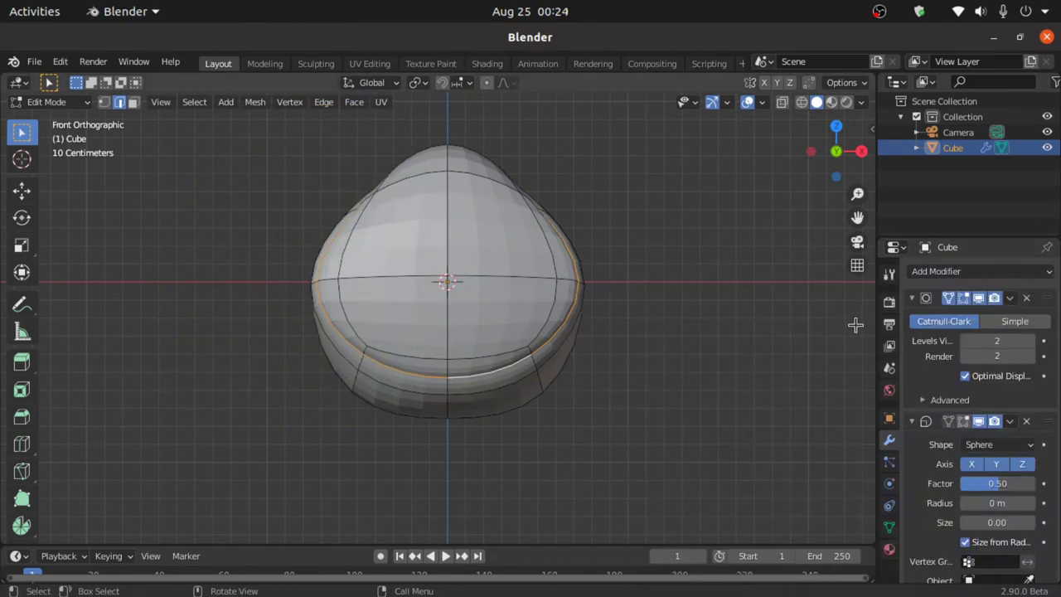
pyautogui.scroll(-1, 1058, 452)
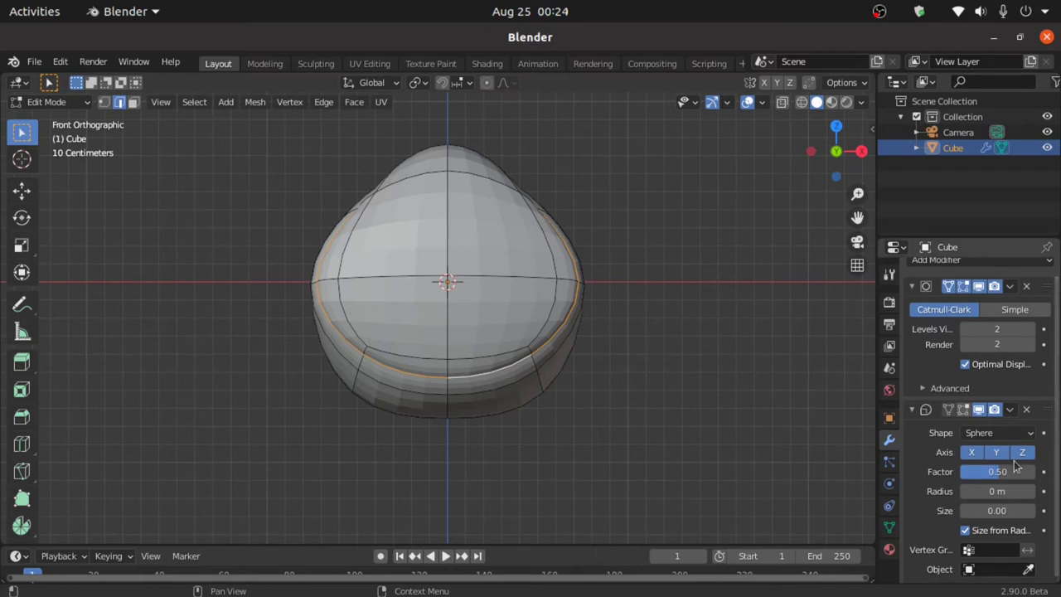
pyautogui.click(982, 471)
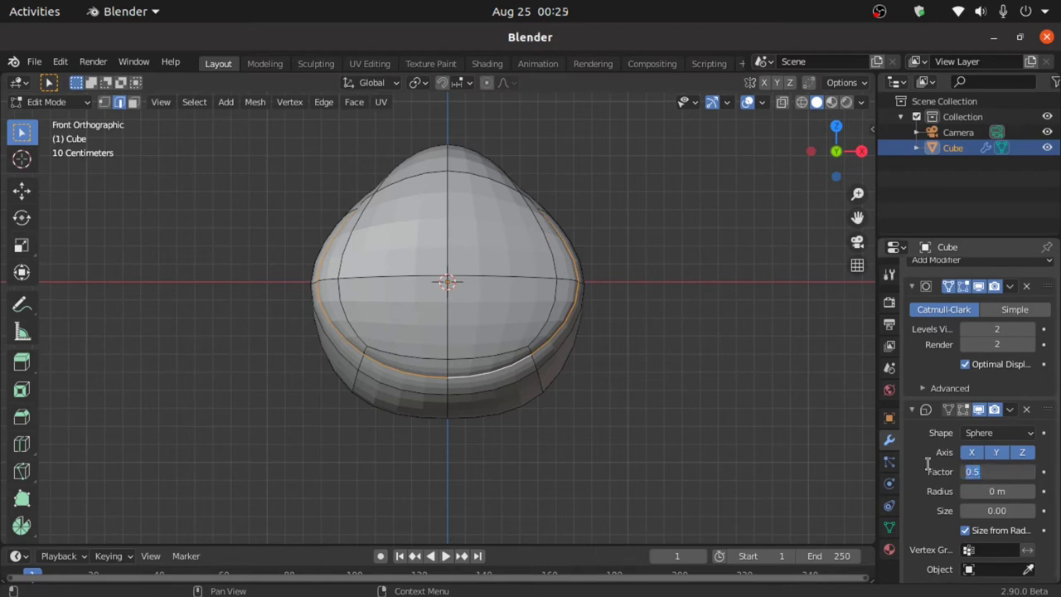
pyautogui.write('1')
pyautogui.press('Return')
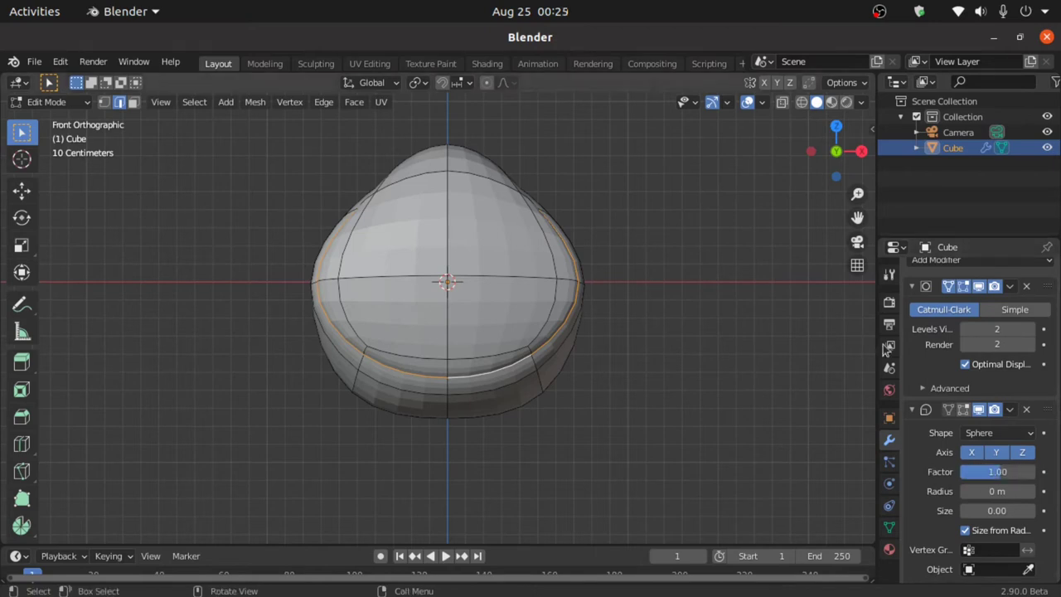
pyautogui.click(963, 410)
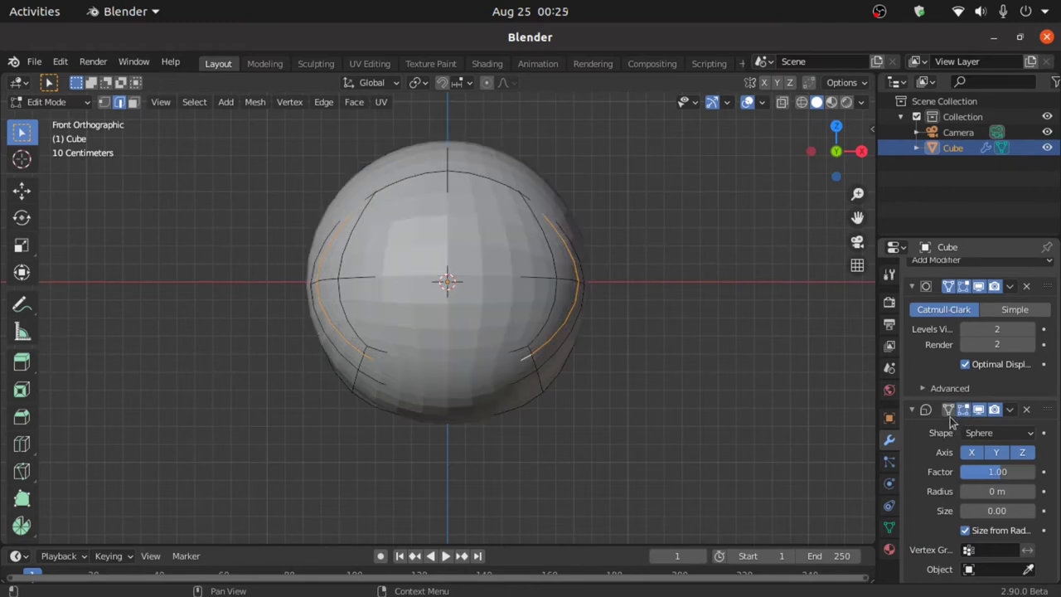
pyautogui.click(948, 411)
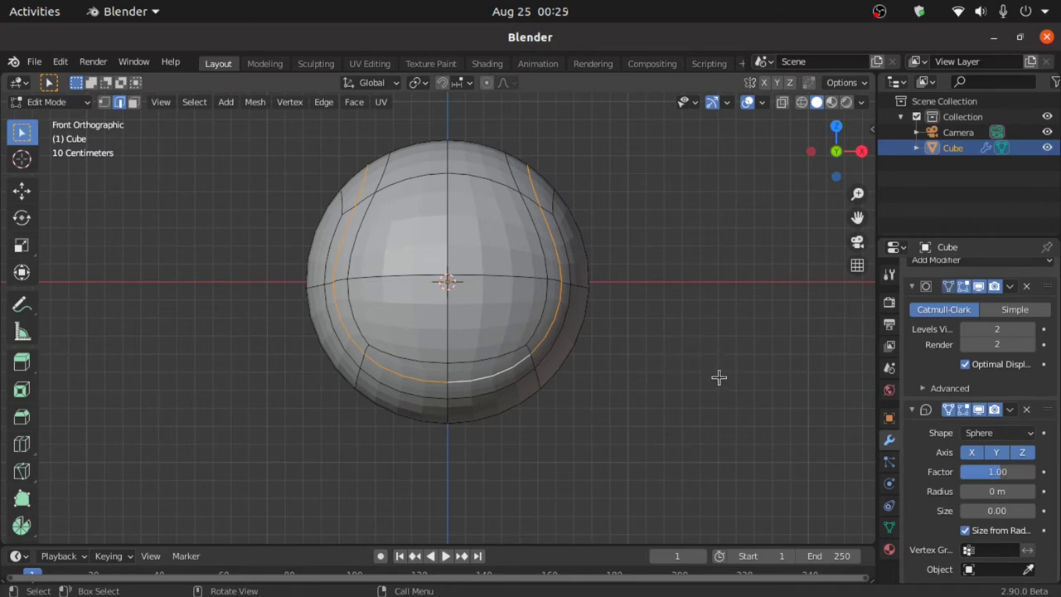
pyautogui.press('Tab')
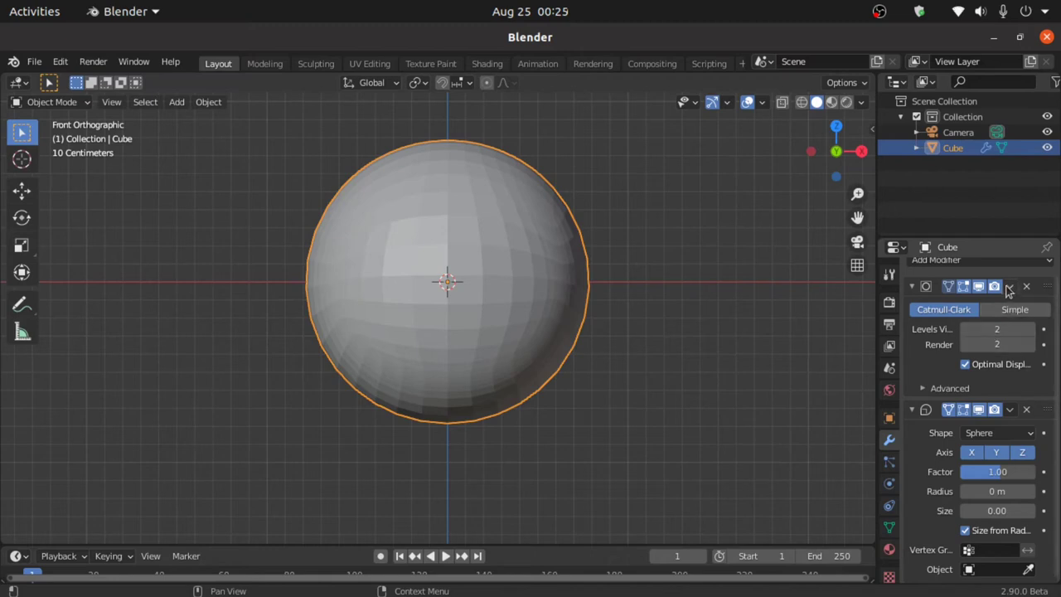
# Apply the Subdivision and Cast modifiers so the ball shape becomes permanent mesh.
pyautogui.click(1009, 288)
pyautogui.click(986, 308)
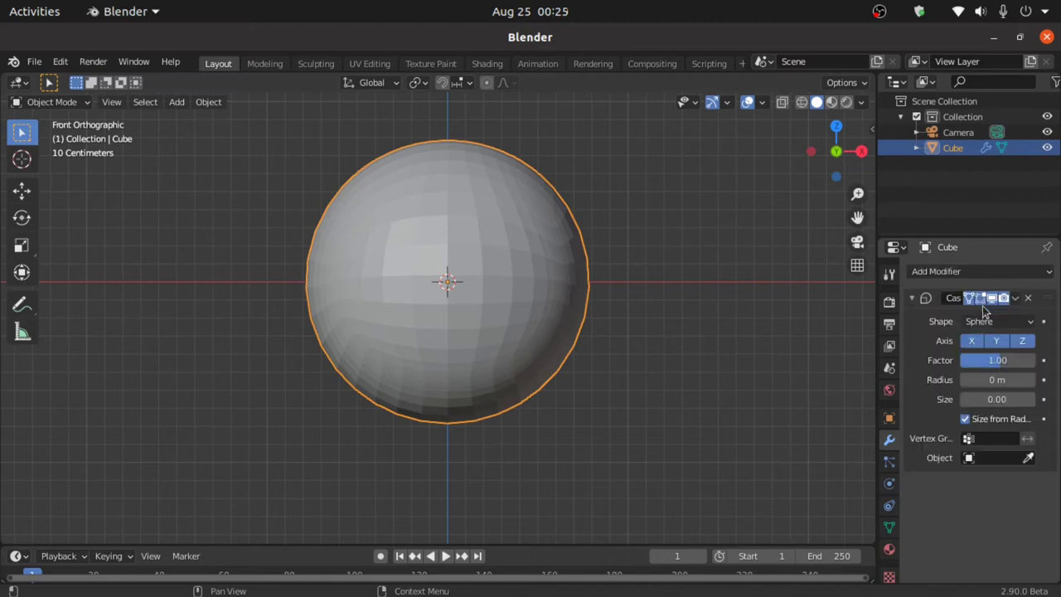
pyautogui.click(1011, 298)
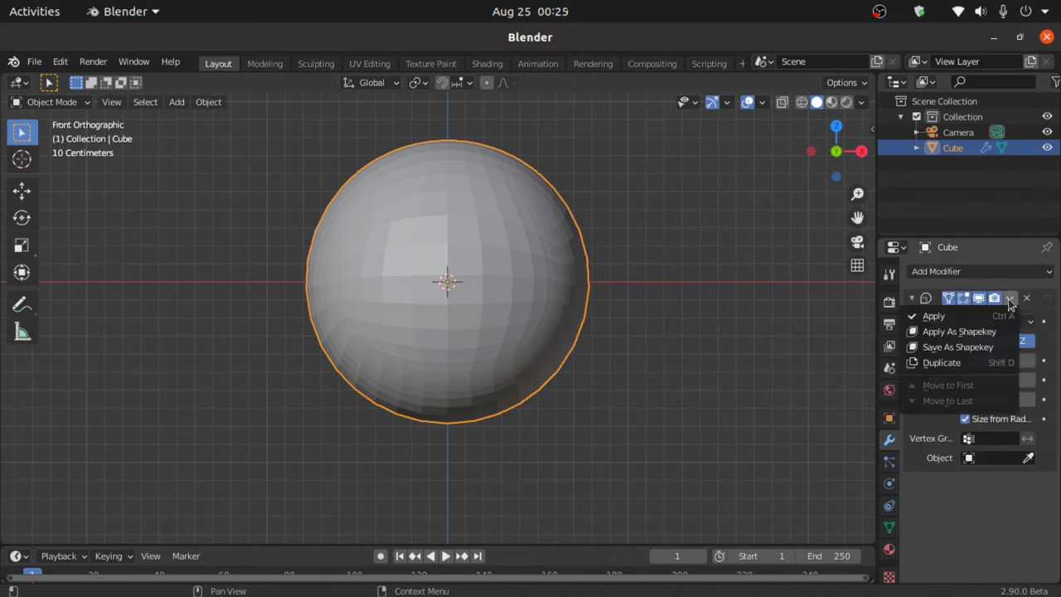
pyautogui.click(984, 314)
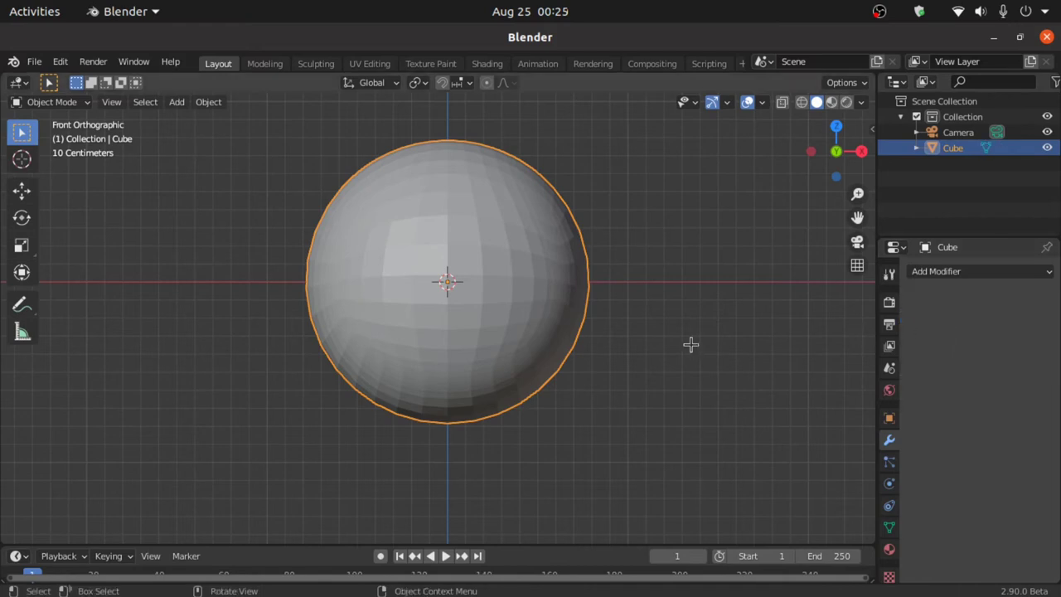
# In Edit Mode, shrink the seam loop inward with Alt+S and select the groove edge loops.
pyautogui.press('Tab')
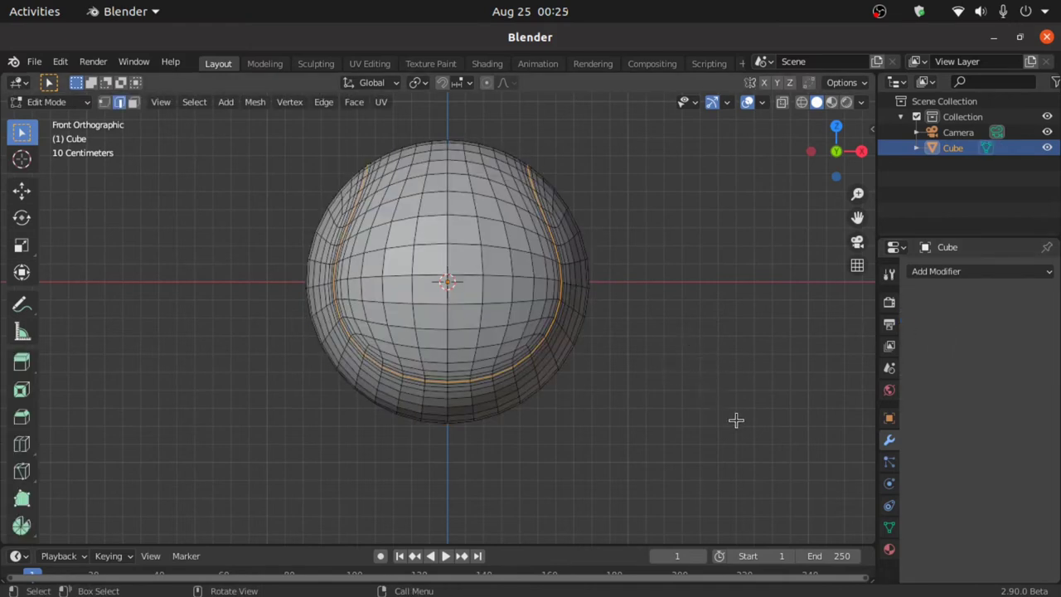
pyautogui.hotkey('alt', 's')
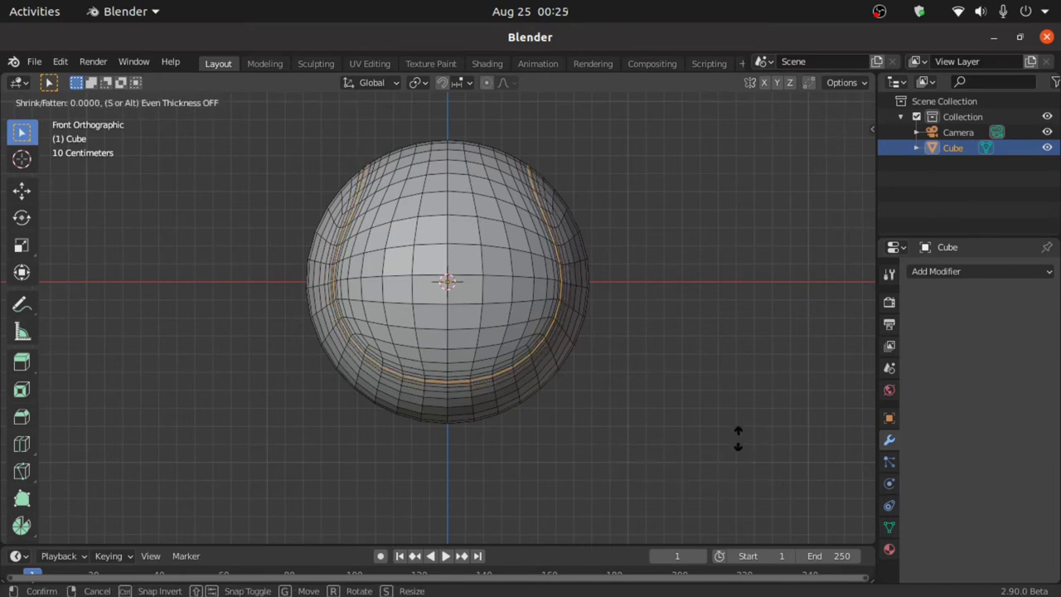
pyautogui.click(737, 439)
pyautogui.moveTo(738, 438); pyautogui.dragTo(721, 299, button='middle')
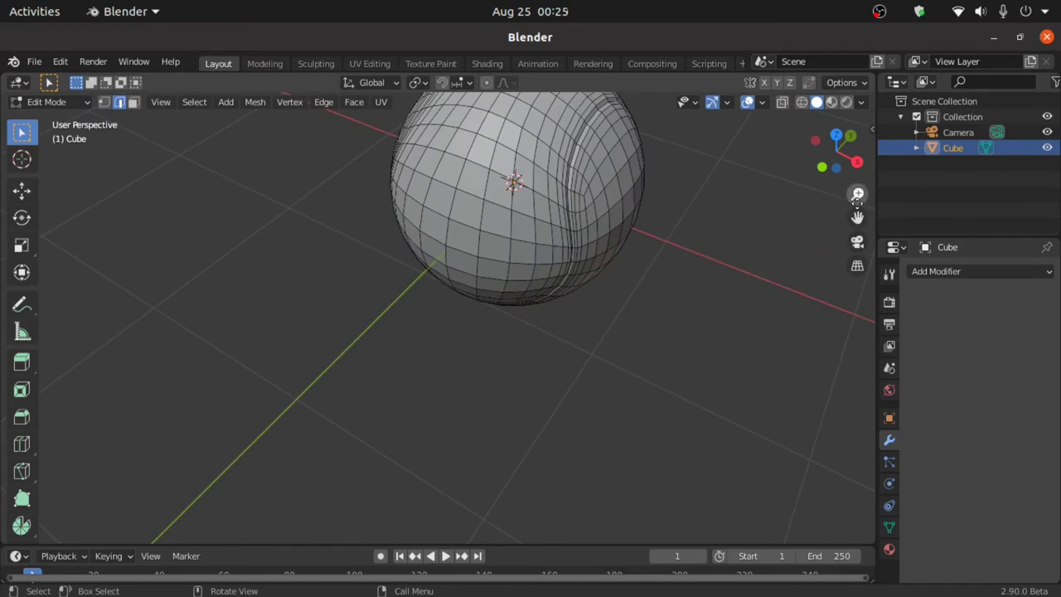
pyautogui.moveTo(856, 218); pyautogui.dragTo(788, 218)
pyautogui.scroll(3, 545, 383)
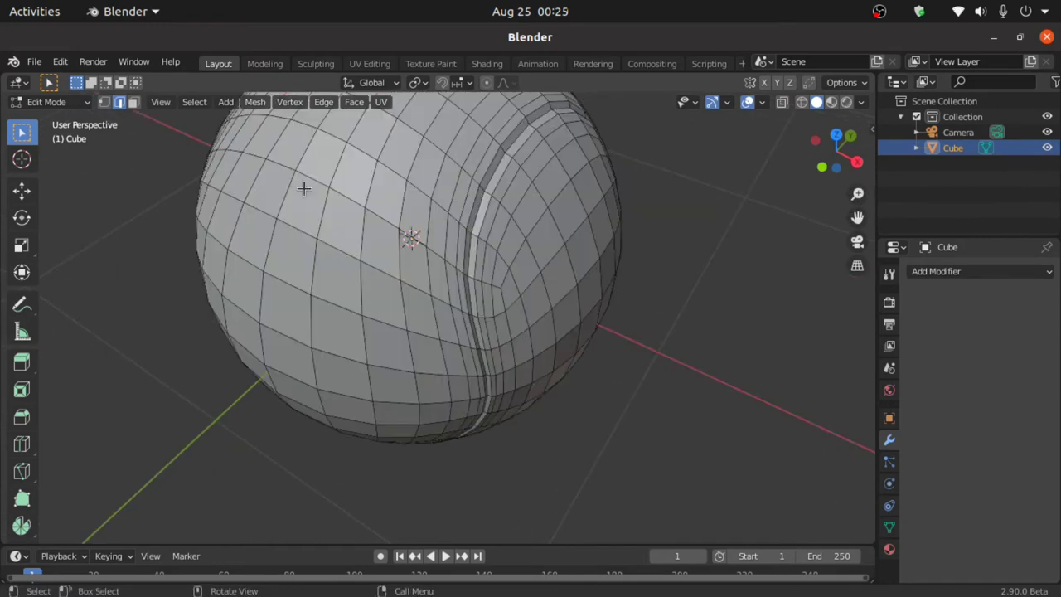
pyautogui.keyDown('alt'); pyautogui.click(471, 224); pyautogui.keyUp('alt')
pyautogui.keyDown('alt'); pyautogui.click(467, 221); pyautogui.keyUp('alt')
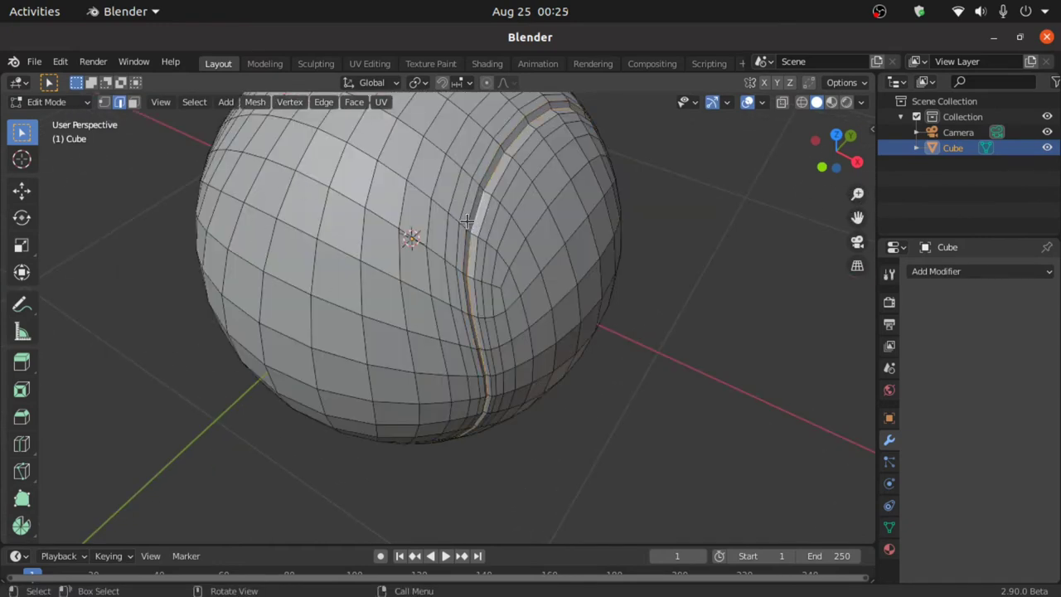
# Bevel the groove loop and add a Subdivision Surface modifier at level 2.
pyautogui.hotkey('ctrl', 'b')
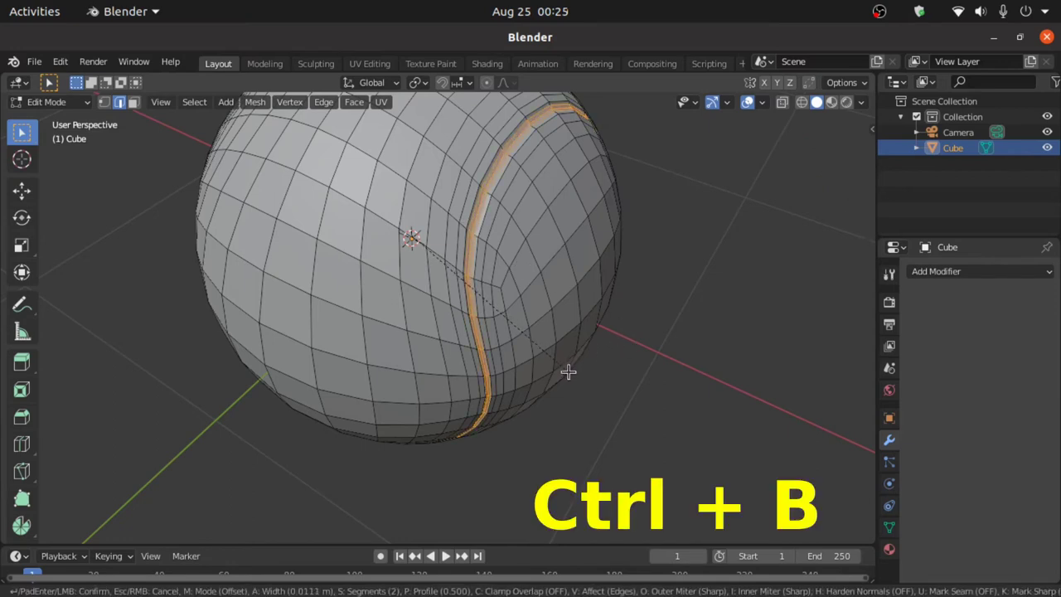
pyautogui.click(563, 375)
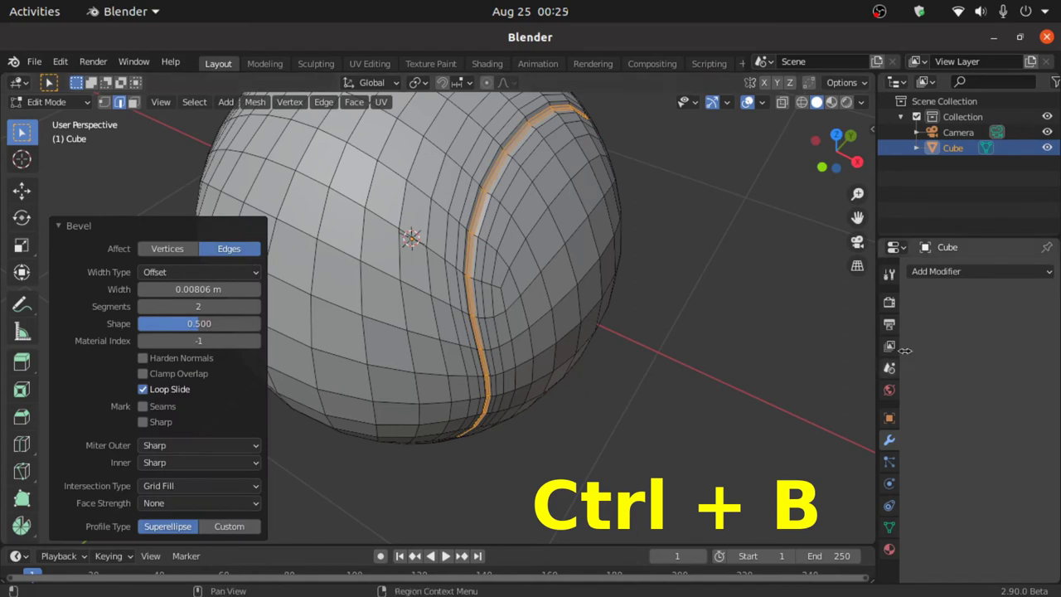
pyautogui.click(958, 271)
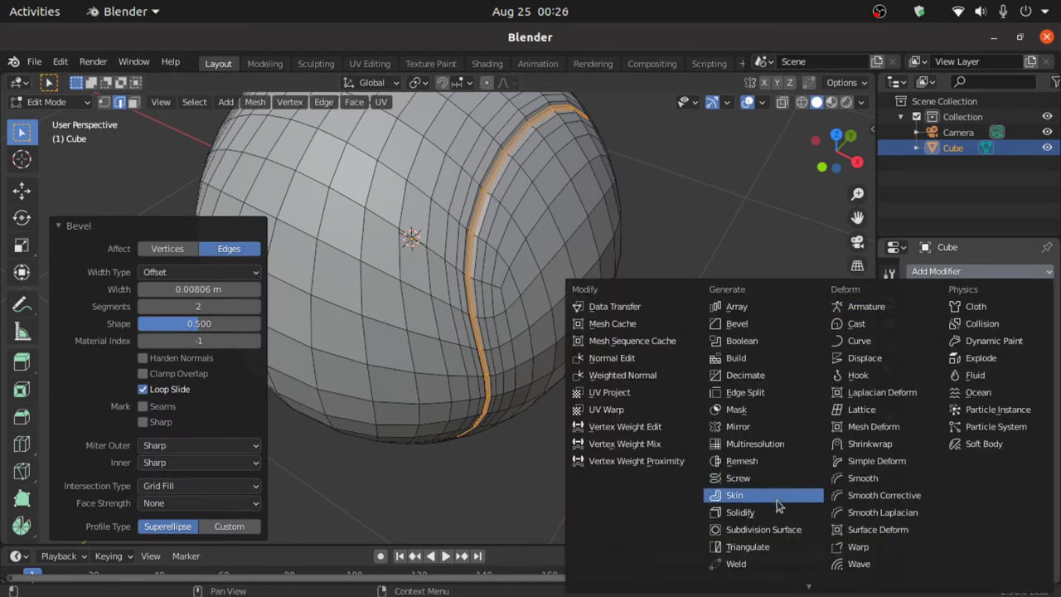
pyautogui.click(775, 532)
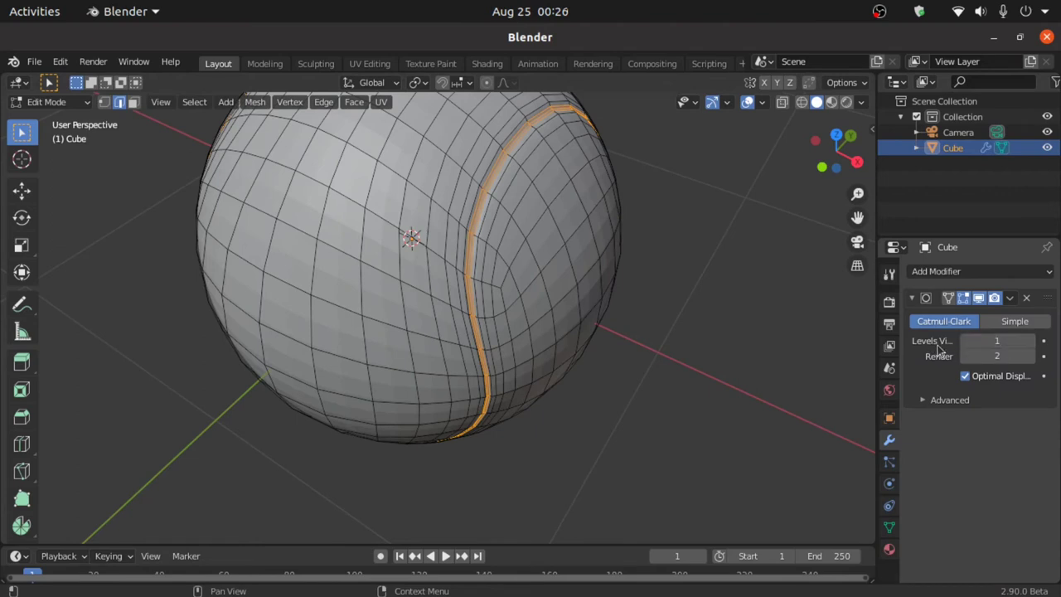
pyautogui.click(1028, 340)
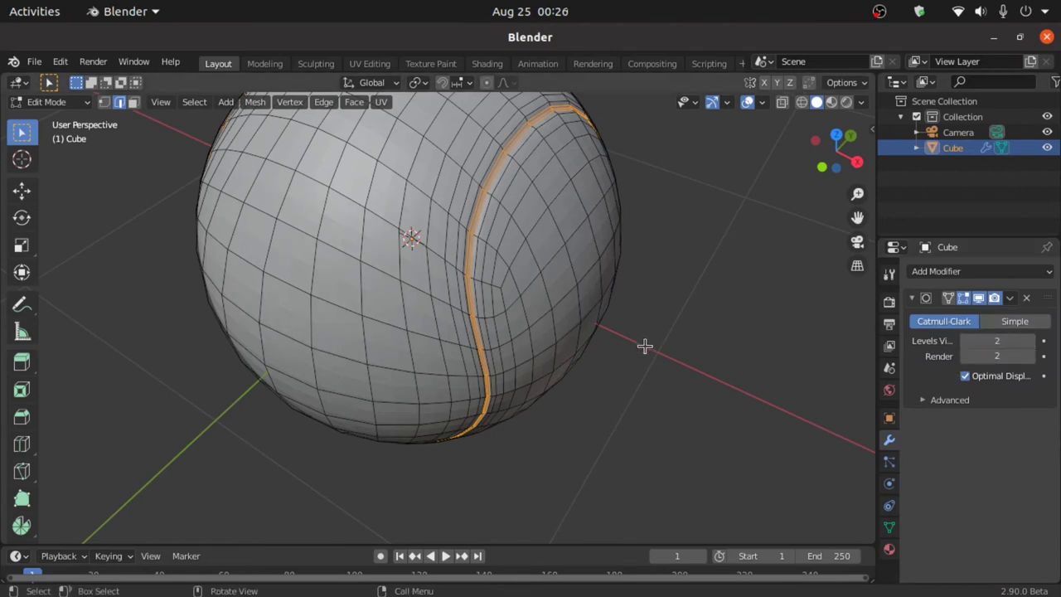
# Apply the Subdivision Surface modifier in Object Mode and shade the ball smooth, viewed from the front.
pyautogui.press('Tab')
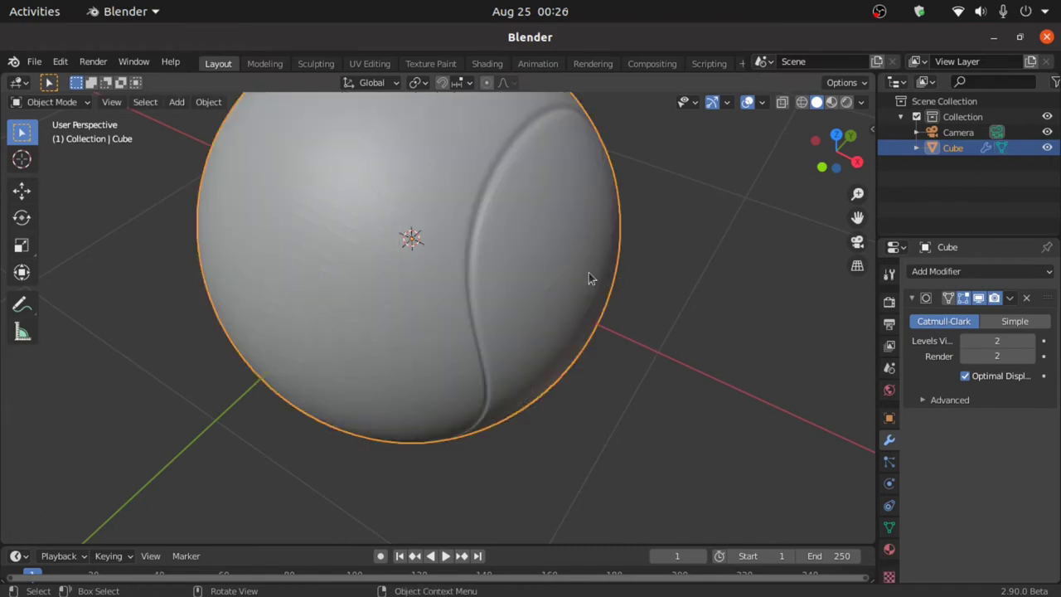
pyautogui.click(1010, 298)
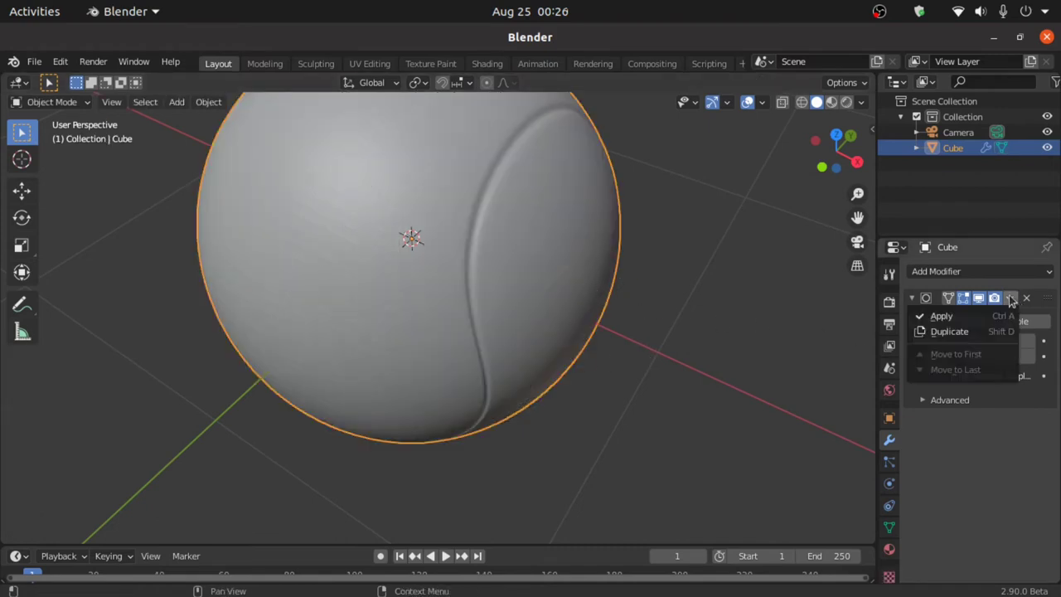
pyautogui.click(975, 316)
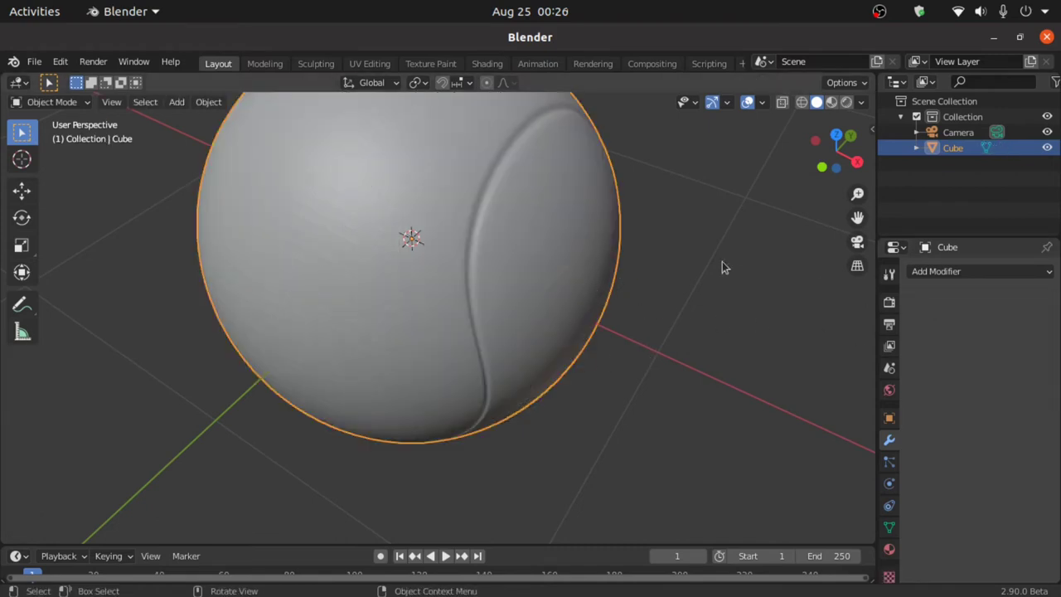
pyautogui.rightClick(553, 247)
pyautogui.click(554, 247)
pyautogui.press('KP_1')
pyautogui.moveTo(857, 193); pyautogui.dragTo(744, 263)
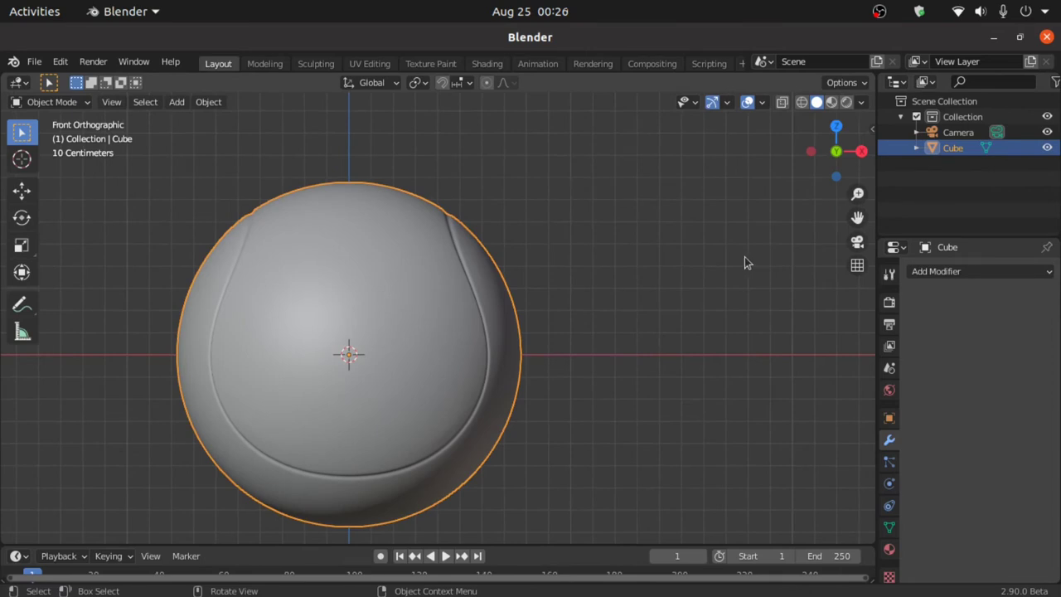
# In the Shading workspace, add a second material slot holding a new Material.001.
pyautogui.click(491, 64)
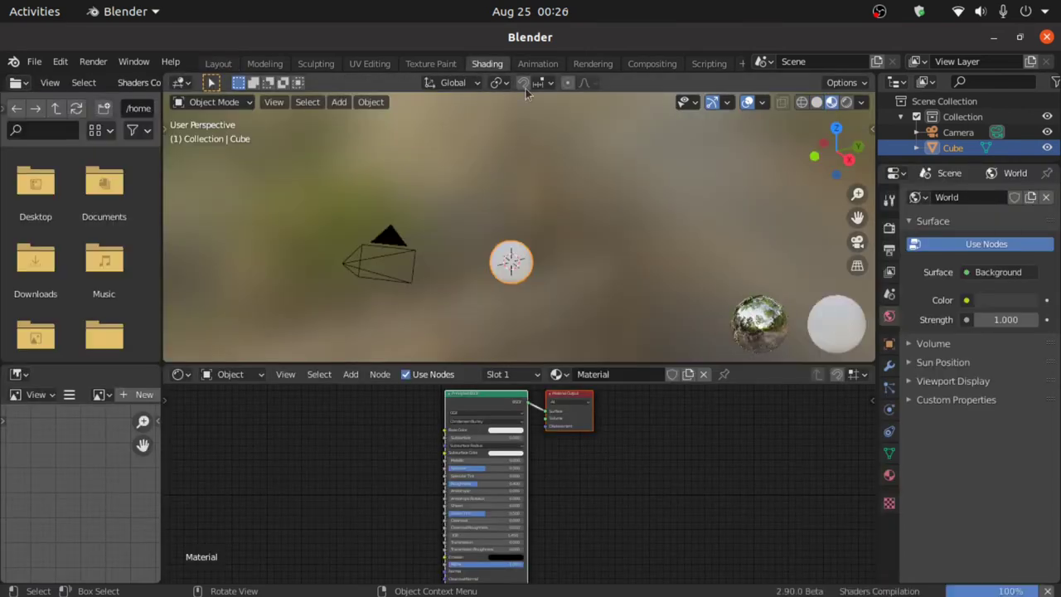
pyautogui.click(890, 477)
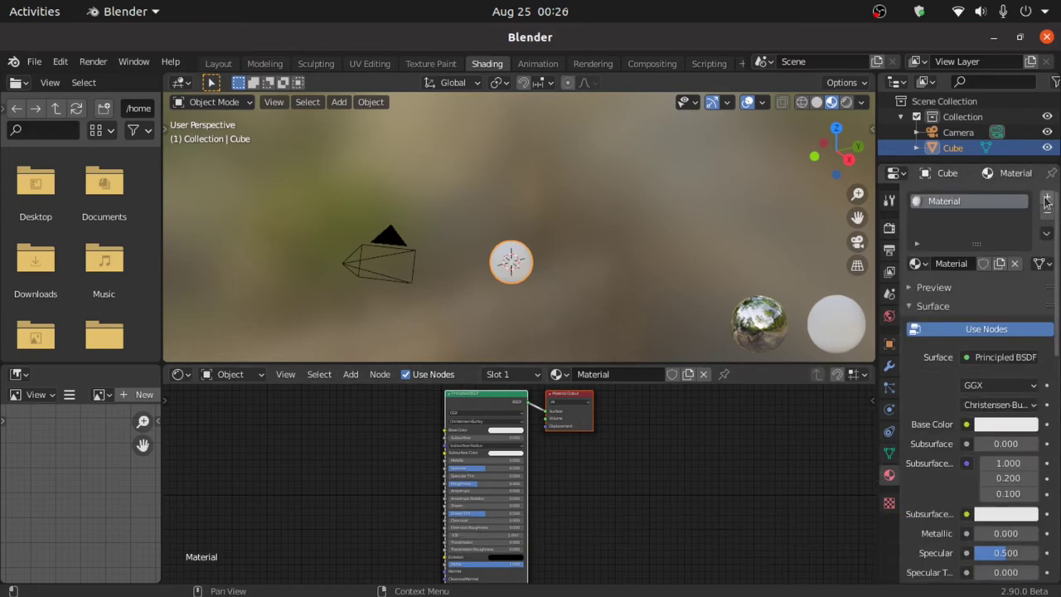
pyautogui.click(1046, 199)
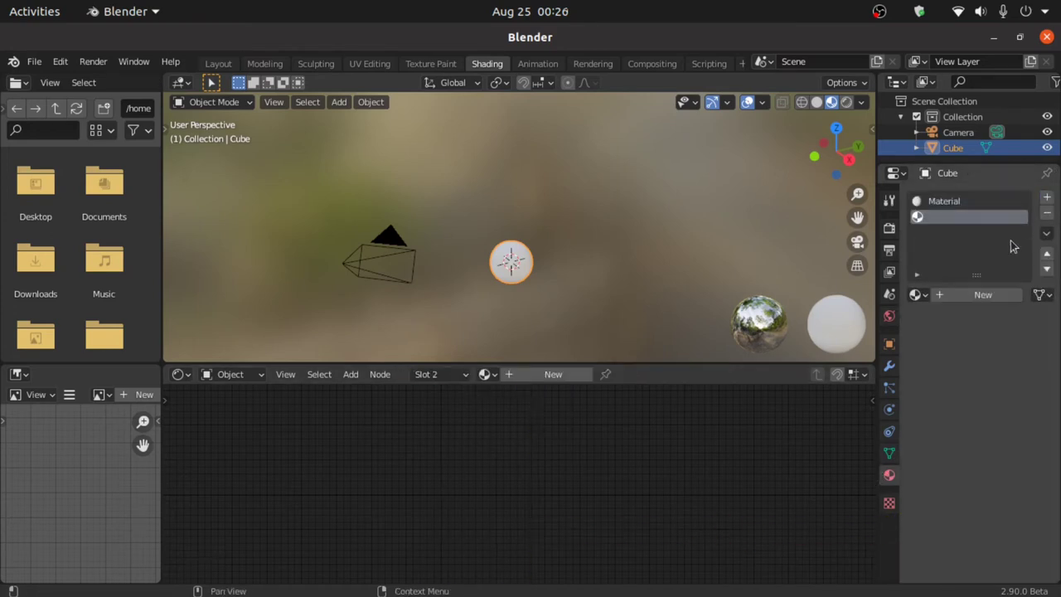
pyautogui.click(982, 295)
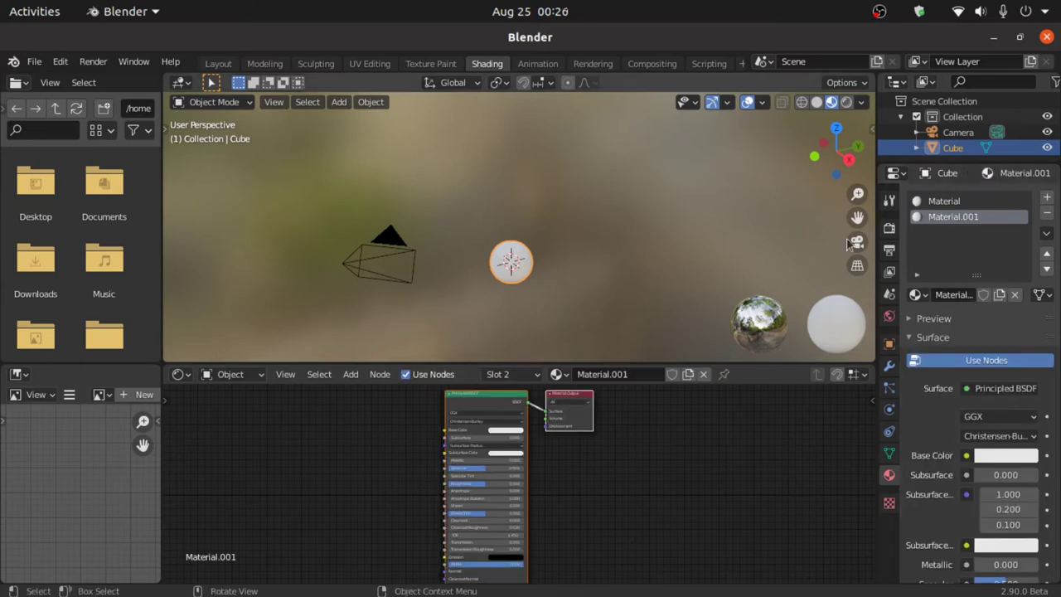
# Lower the viewport shading World Opacity to 0 to hide the HDRI background.
pyautogui.moveTo(859, 193); pyautogui.dragTo(866, 106)
pyautogui.click(862, 103)
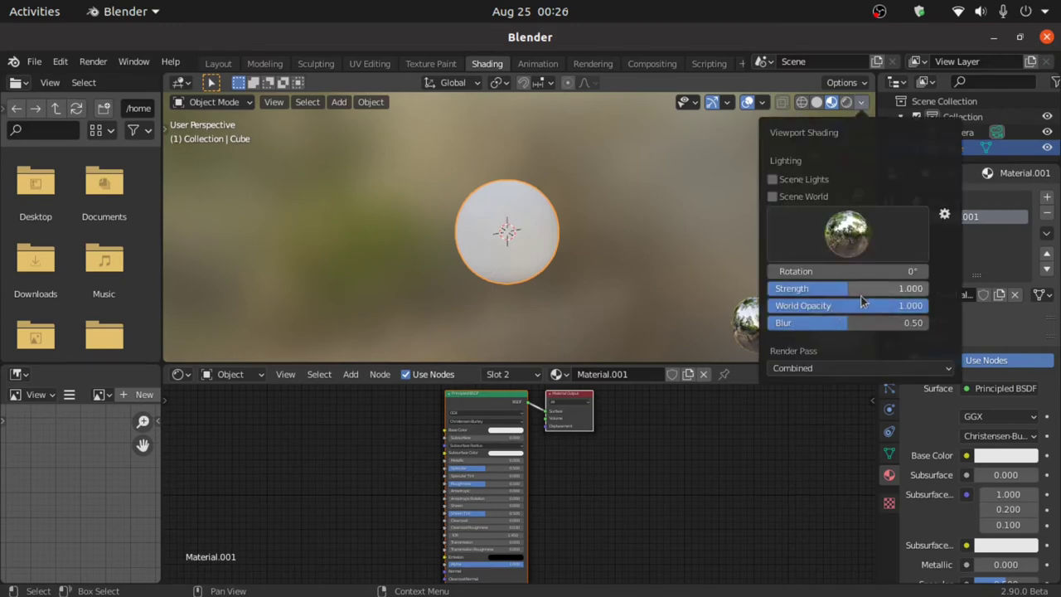
pyautogui.moveTo(881, 308); pyautogui.dragTo(693, 315)
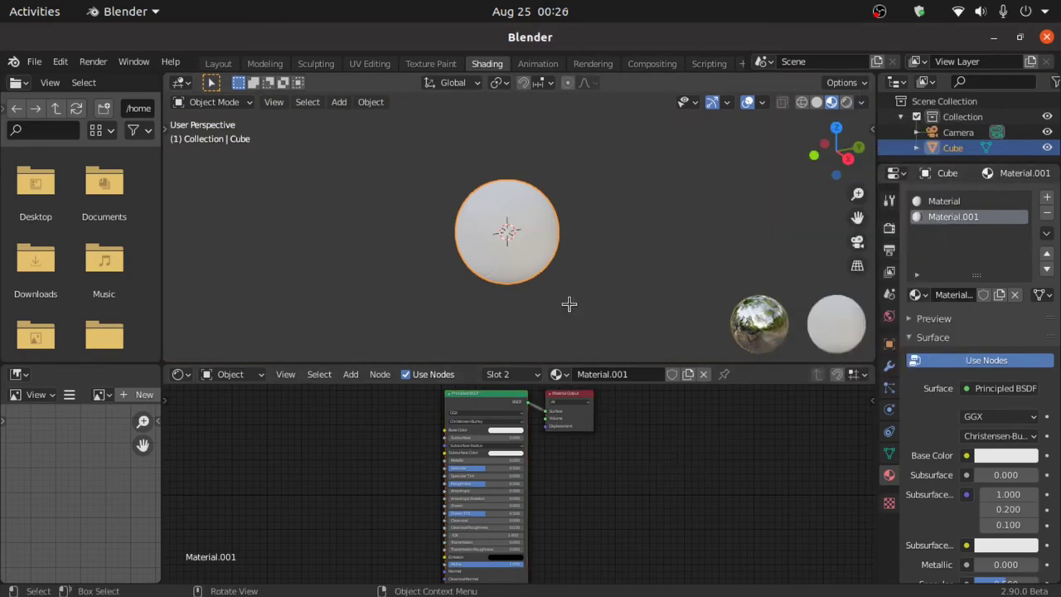
# Grow the seam-groove selection by one ring in Edit Mode, then go back to Object Mode.
pyautogui.press('Tab')
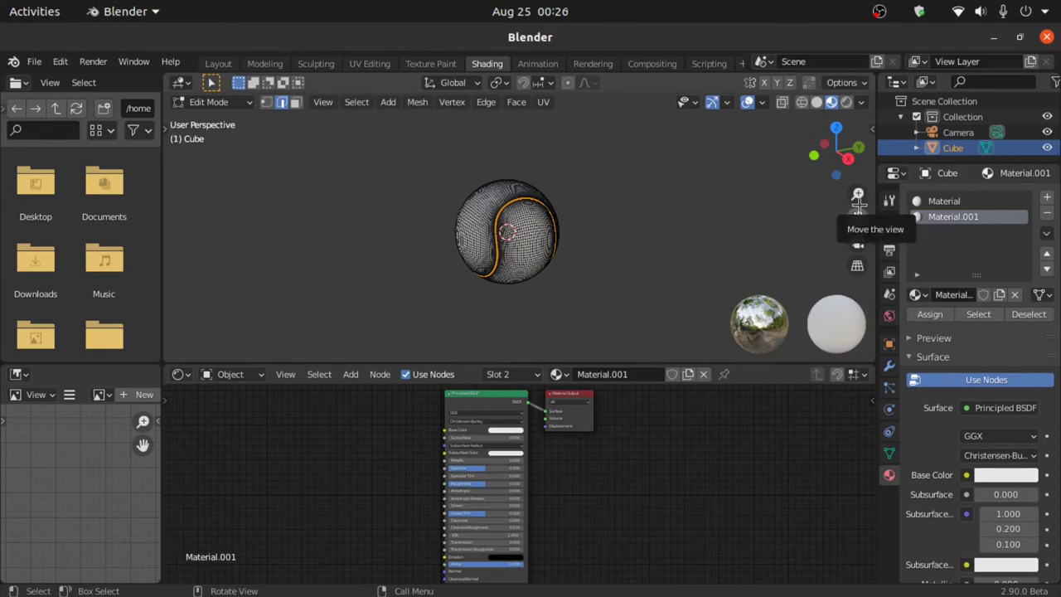
pyautogui.moveTo(857, 196); pyautogui.dragTo(869, 146)
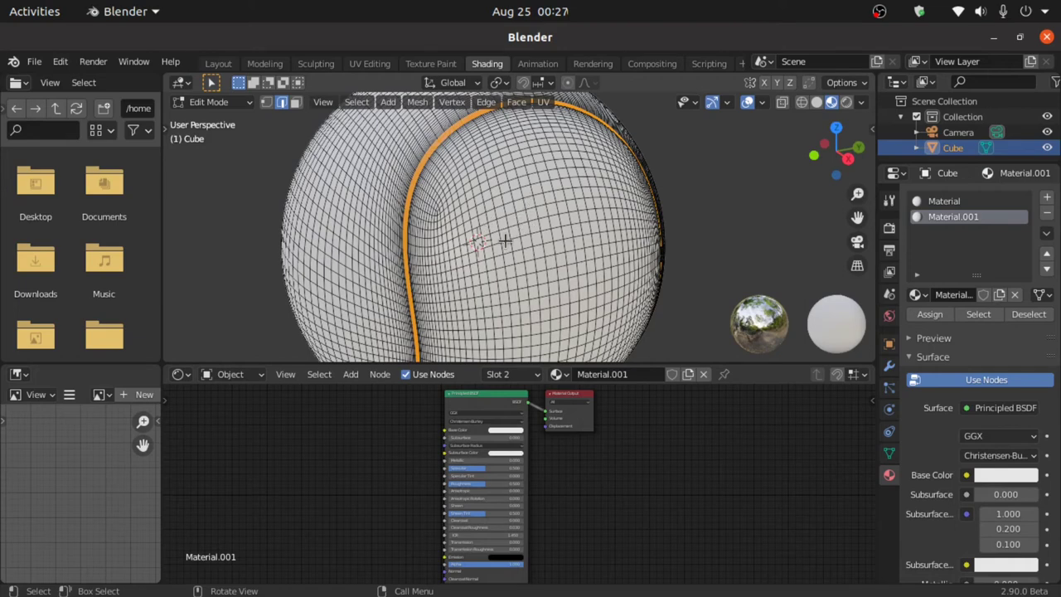
pyautogui.press('ctrl')
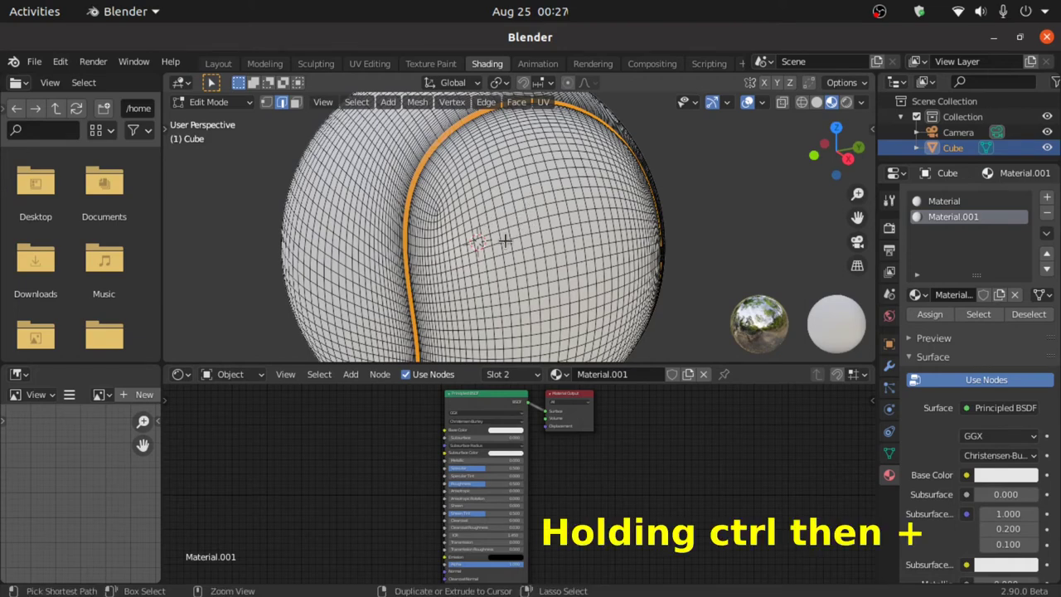
pyautogui.press('ctrl+KP_Add')
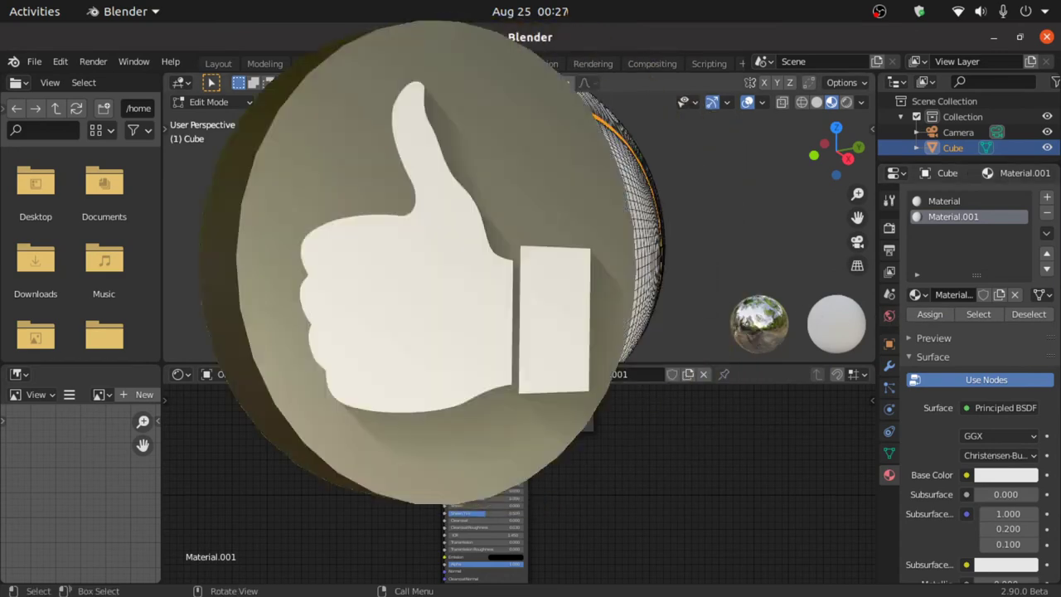
pyautogui.click(216, 102)
pyautogui.click(217, 120)
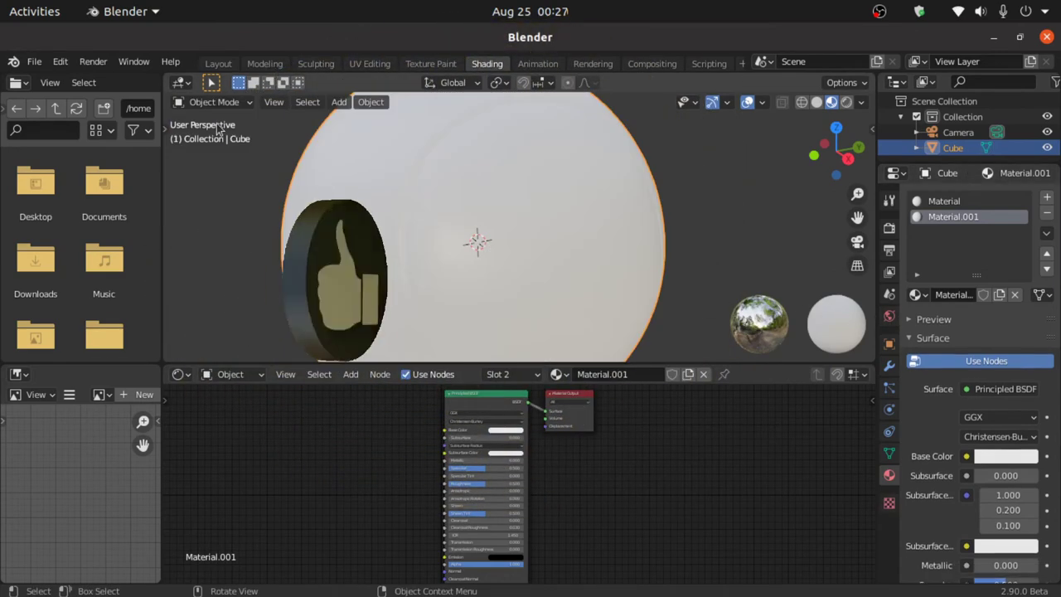
# In the first Material, replace the Principled BSDF node with a Diffuse BSDF node.
pyautogui.click(949, 200)
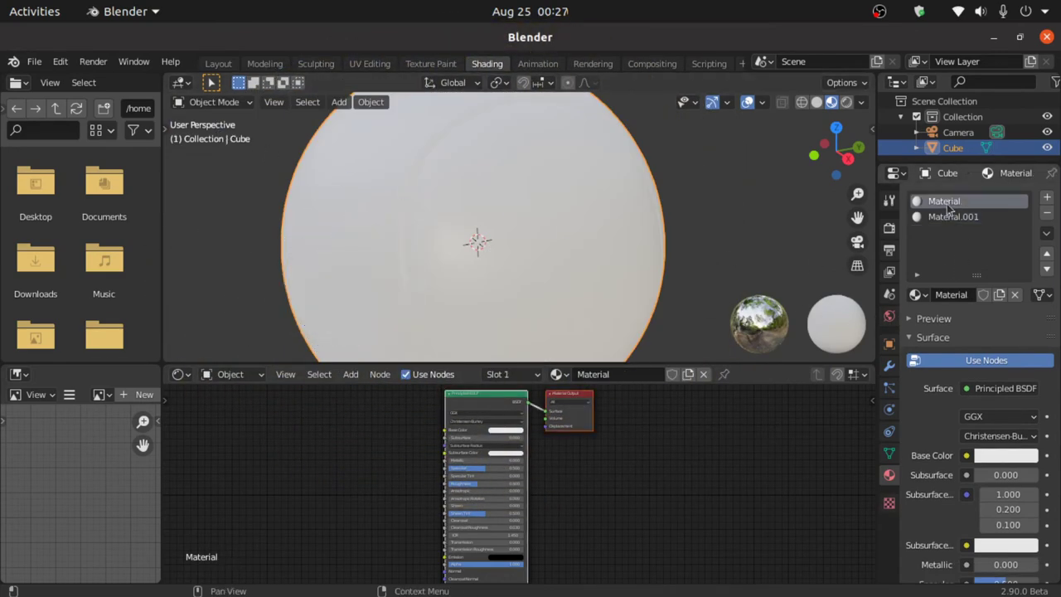
pyautogui.click(482, 404)
pyautogui.press('x')
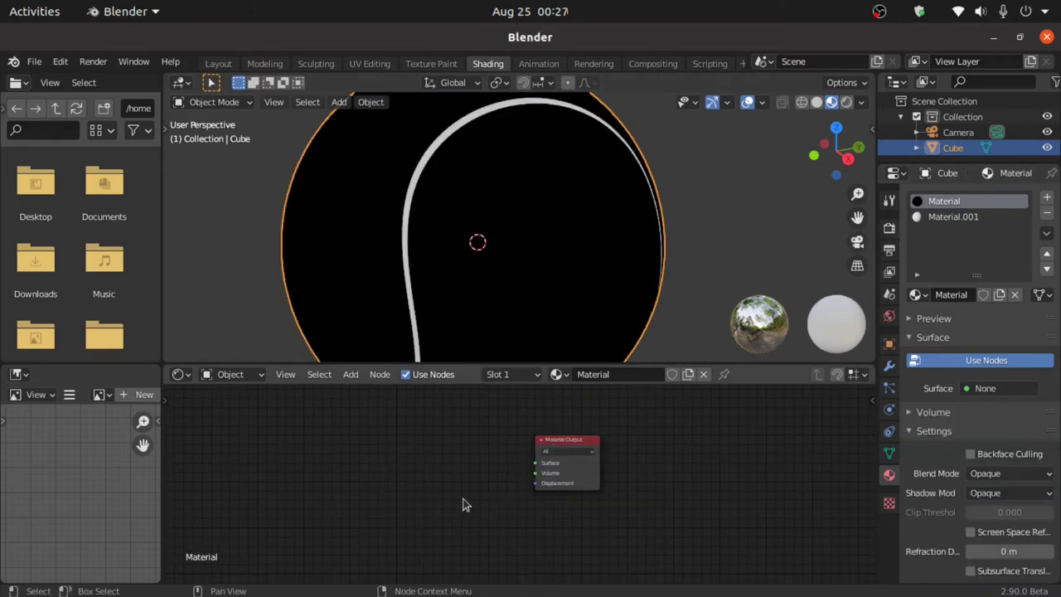
pyautogui.hotkey('shift', 'a')
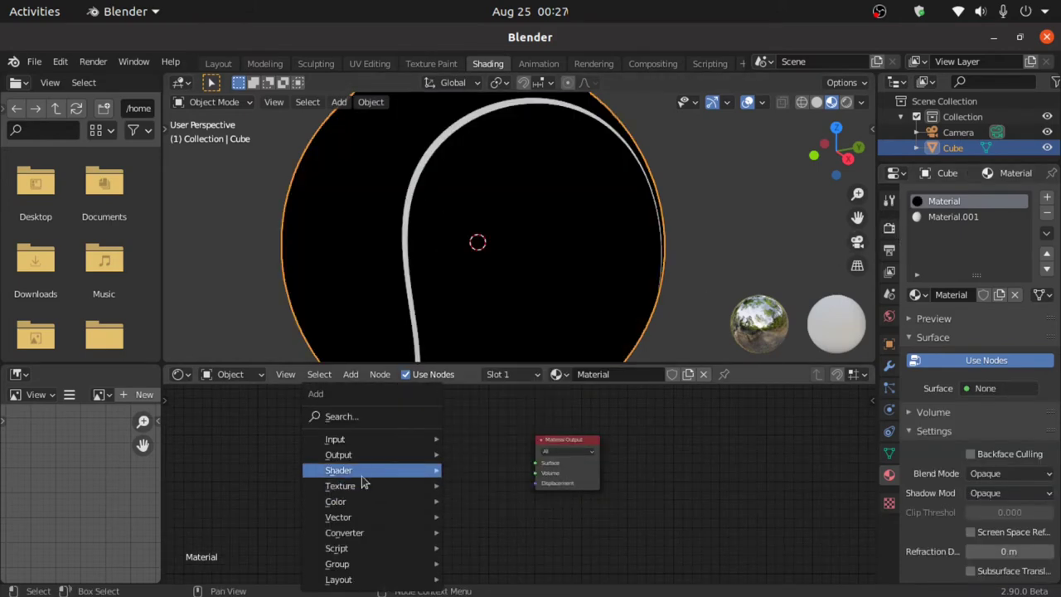
pyautogui.moveTo(356, 473)
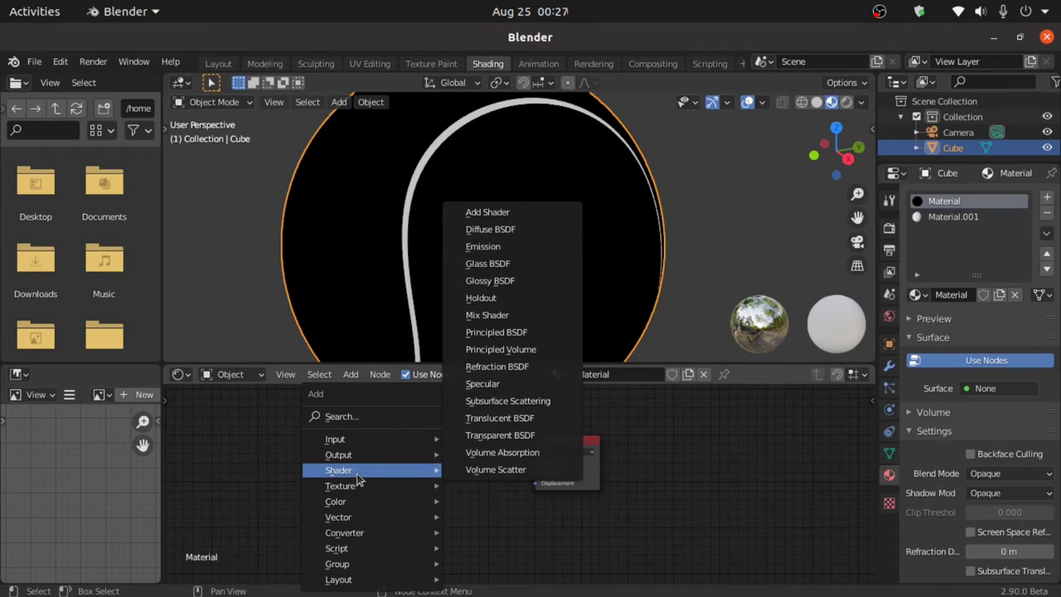
pyautogui.click(508, 239)
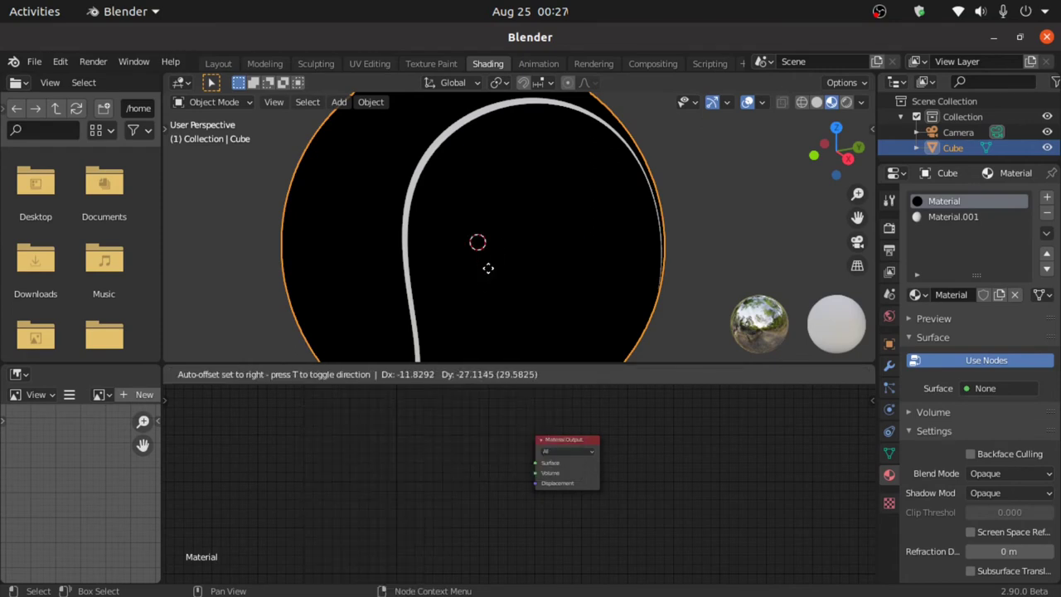
pyautogui.click(488, 467)
# Wire the Diffuse BSDF into the Material Output Surface and set its color to green.
pyautogui.moveTo(486, 460); pyautogui.dragTo(530, 477)
pyautogui.keyDown('ctrl'); pyautogui.moveTo(533, 445); pyautogui.dragTo(603, 329, button='middle'); pyautogui.keyUp('ctrl')
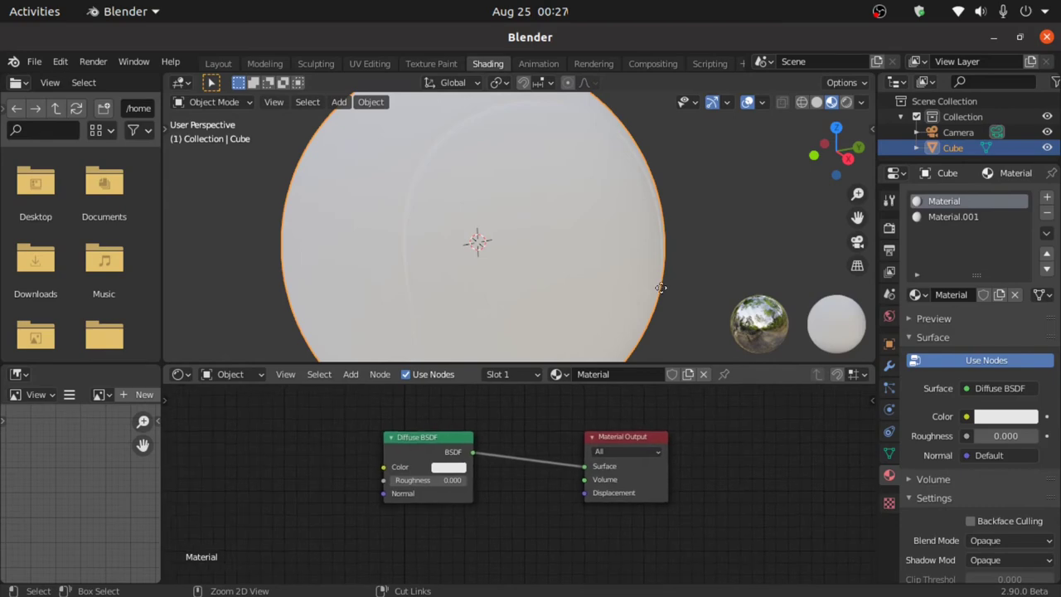
pyautogui.click(449, 470)
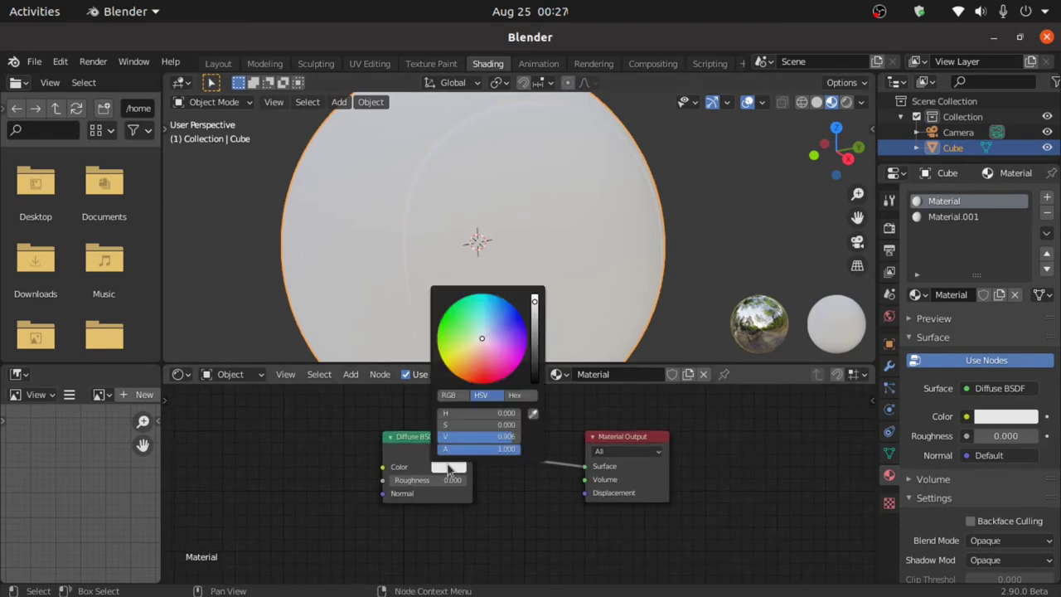
pyautogui.moveTo(466, 357); pyautogui.dragTo(444, 342)
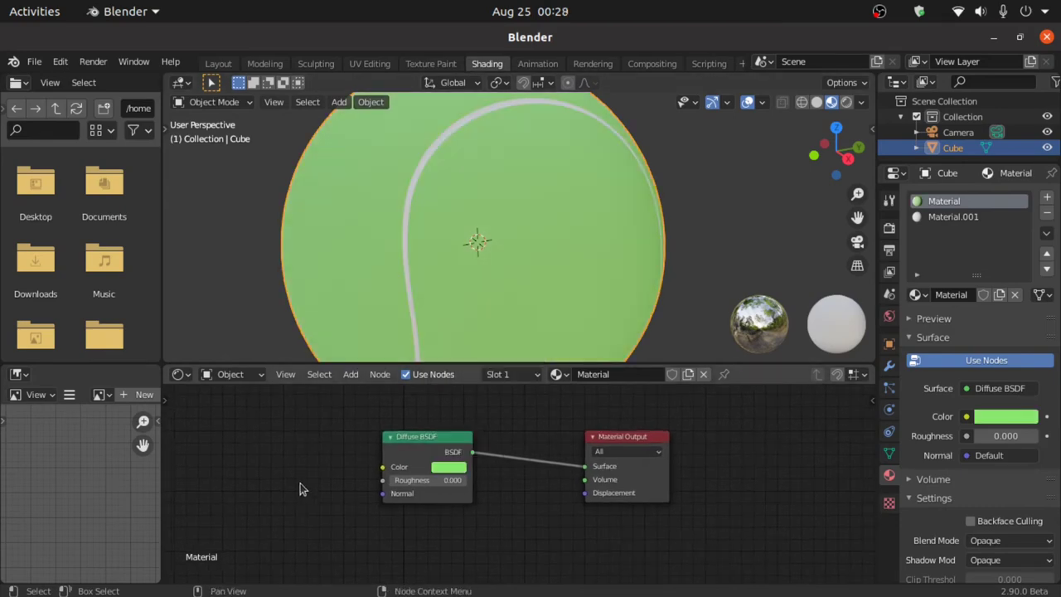
# Add a Bump node and connect its Normal output to the Diffuse BSDF Normal input.
pyautogui.hotkey('shift', 'a')
pyautogui.moveTo(301, 478)
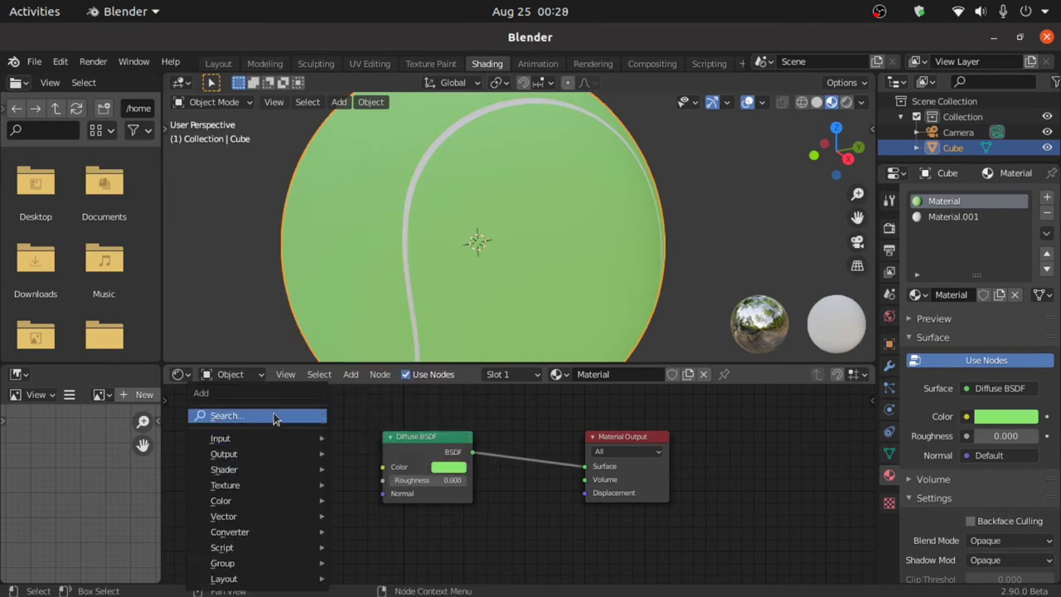
pyautogui.click(275, 416)
pyautogui.write('bump')
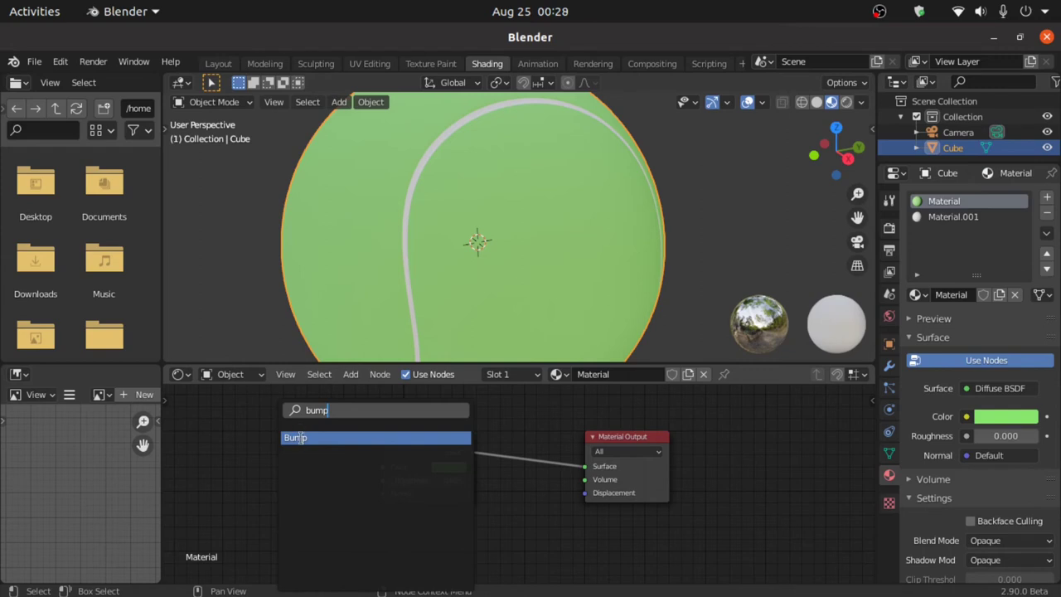
pyautogui.click(300, 437)
pyautogui.click(278, 464)
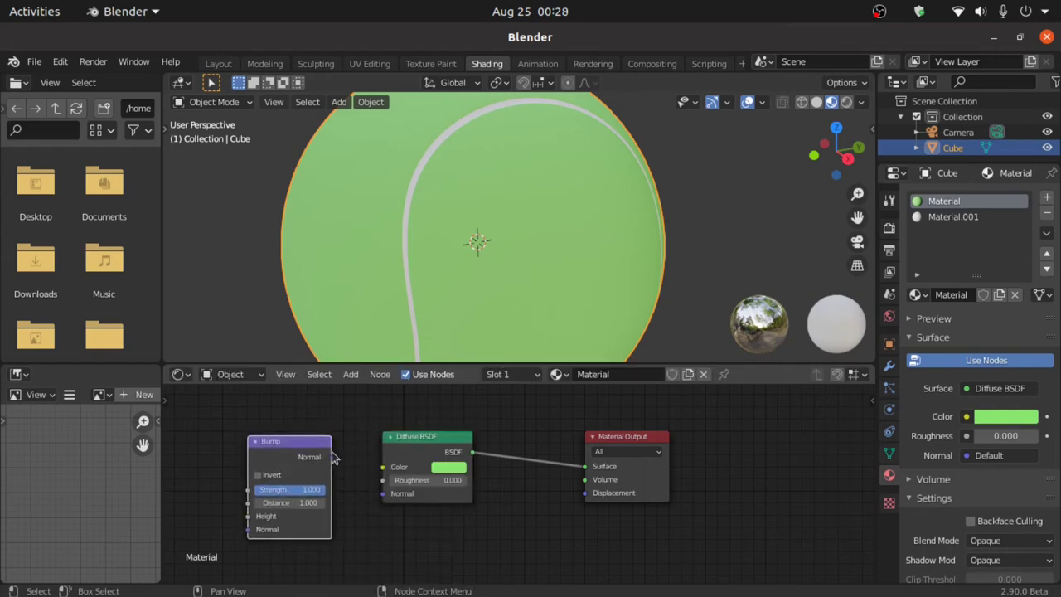
pyautogui.moveTo(334, 458); pyautogui.dragTo(343, 474, button='middle')
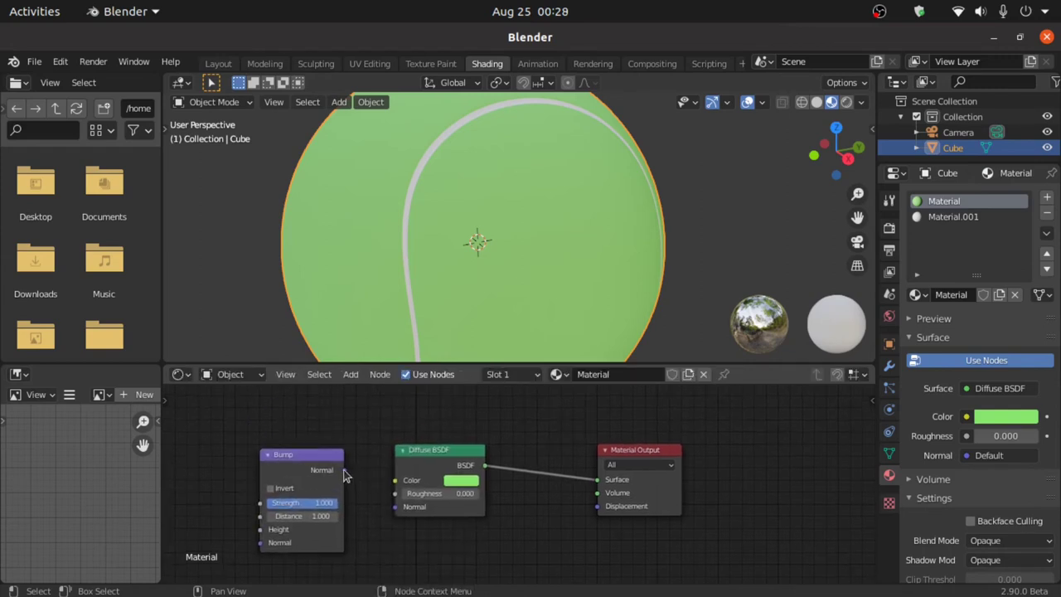
pyautogui.moveTo(343, 470); pyautogui.dragTo(398, 514)
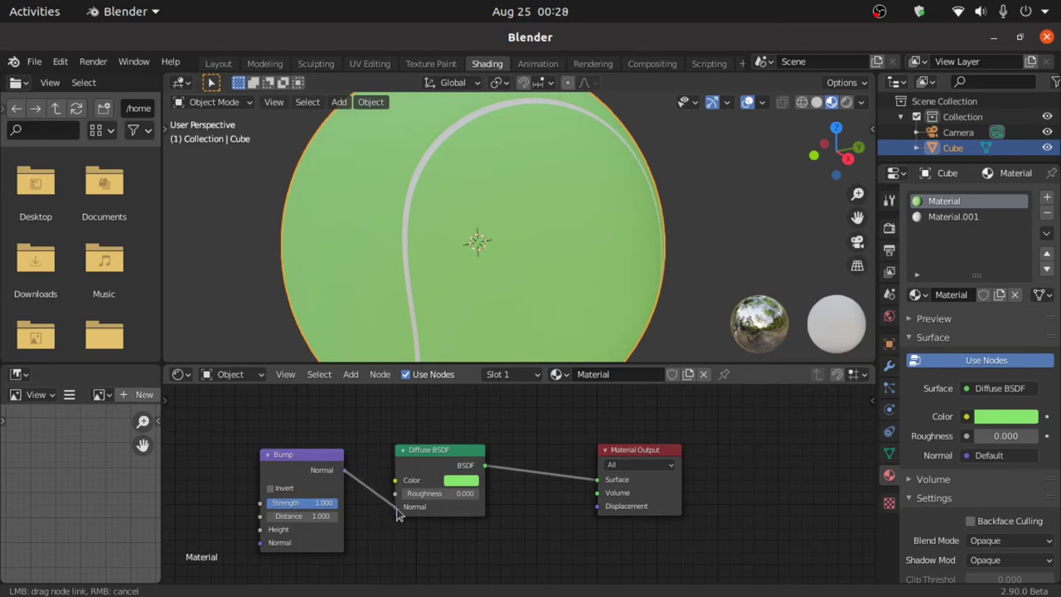
pyautogui.moveTo(377, 478); pyautogui.dragTo(377, 481)
pyautogui.moveTo(345, 440); pyautogui.dragTo(484, 423, button='middle')
# Add a Noise Texture feeding Bump Height, with its Scale set to 200.
pyautogui.hotkey('shift', 'a')
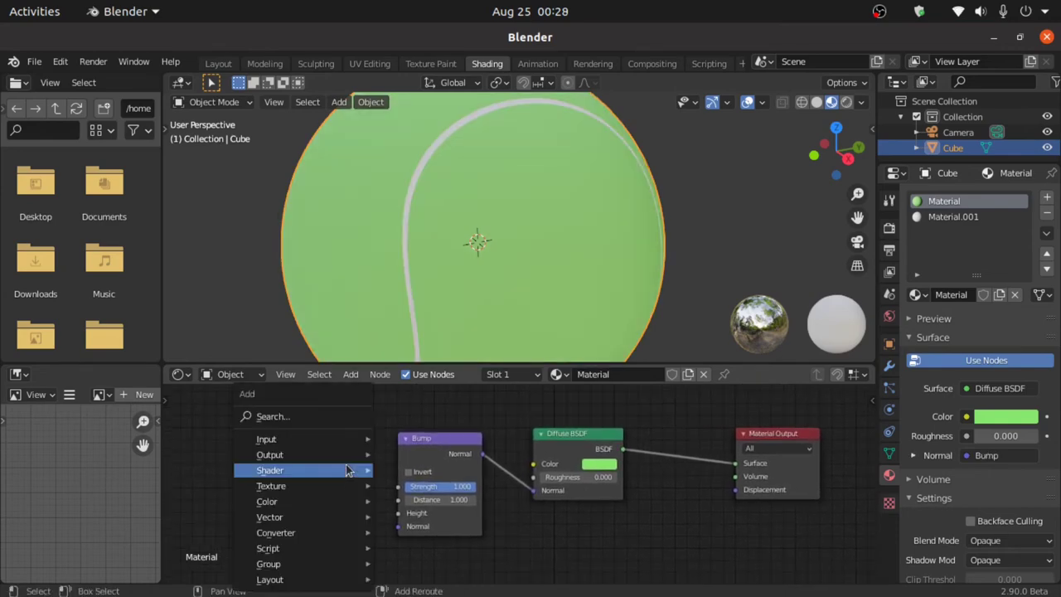
pyautogui.click(317, 415)
pyautogui.write('noi')
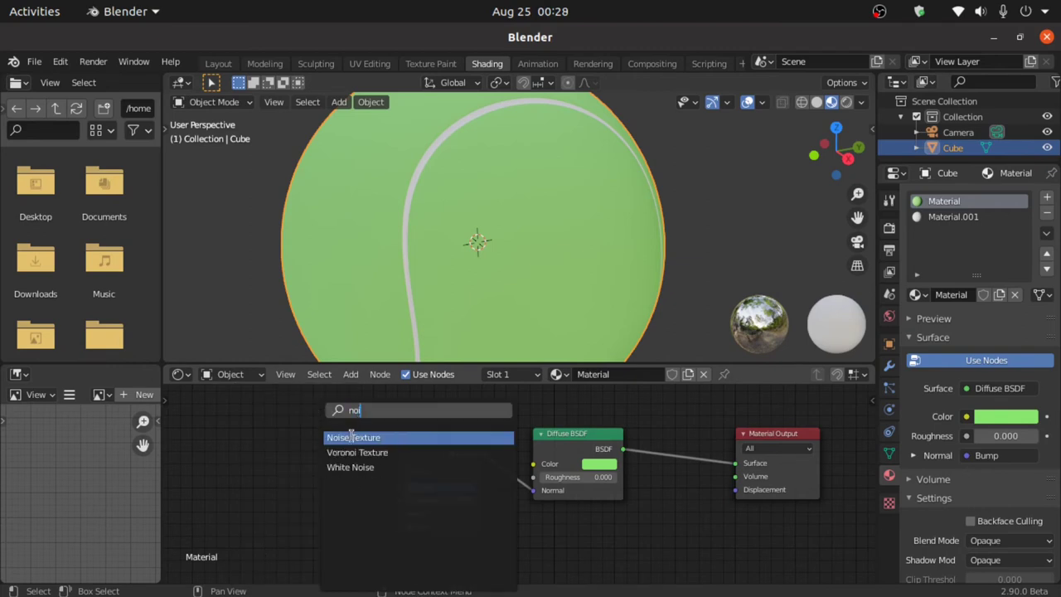
pyautogui.click(352, 437)
pyautogui.click(284, 445)
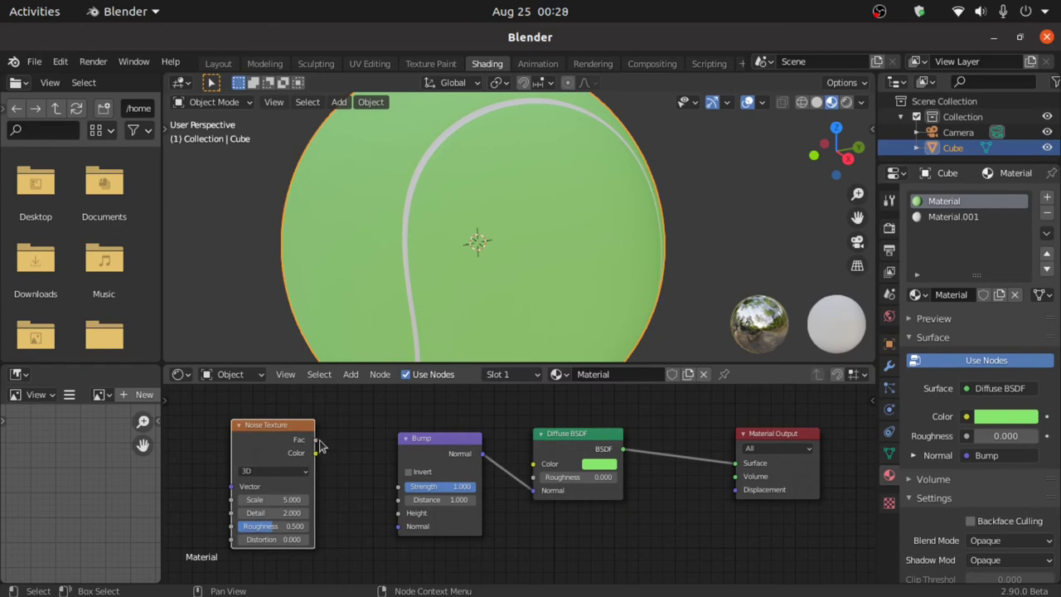
pyautogui.moveTo(315, 440); pyautogui.dragTo(401, 518)
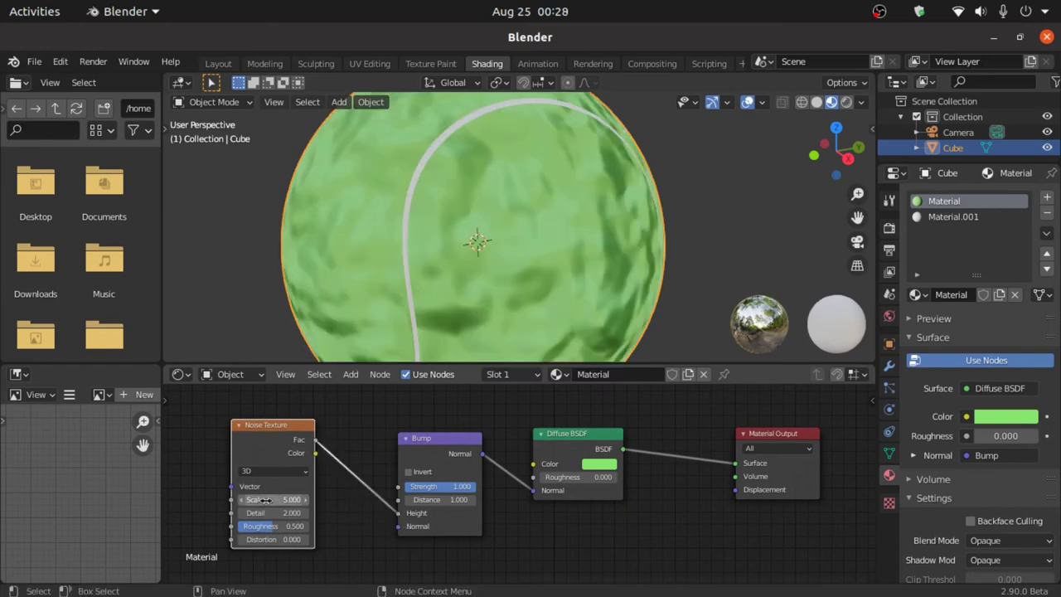
pyautogui.doubleClick(274, 499)
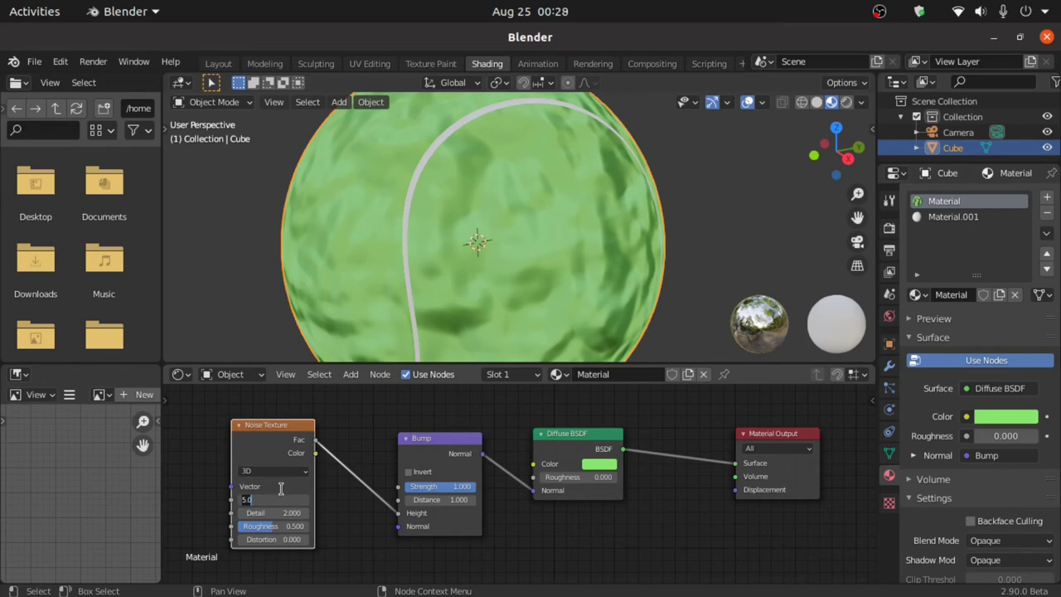
pyautogui.write('200')
pyautogui.press('Return')
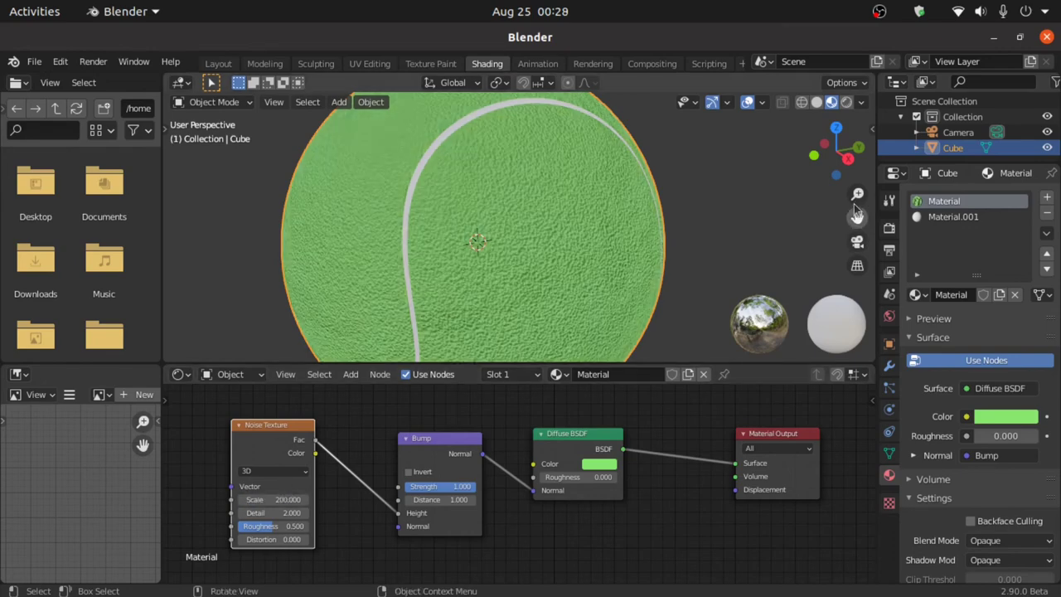
pyautogui.moveTo(857, 193); pyautogui.dragTo(733, 248)
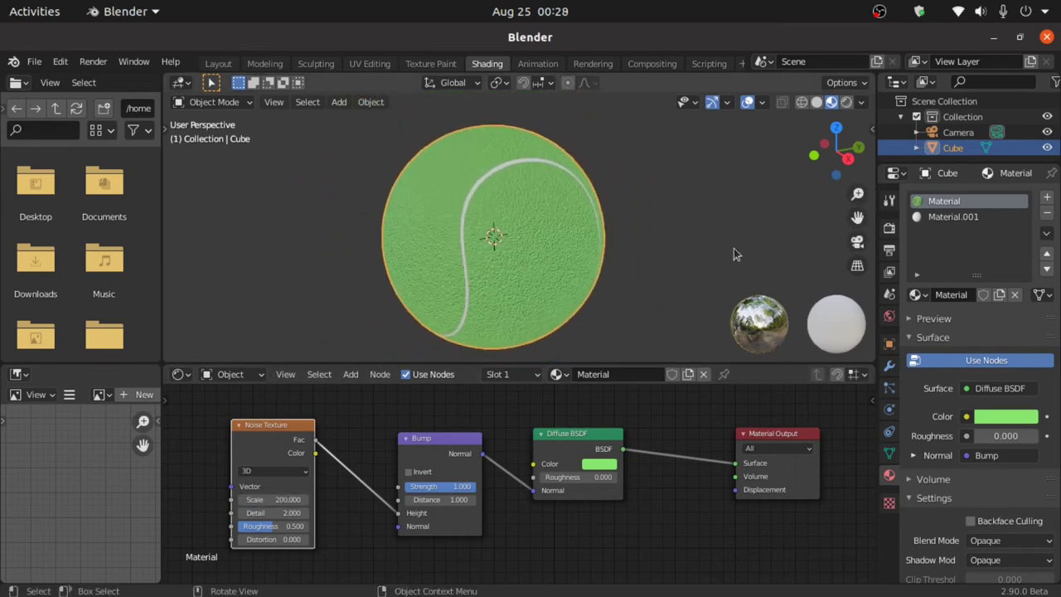
pyautogui.press('KP_1')
# Add a plane and lower it along Z to sit beneath the ball.
pyautogui.hotkey('shift', 'a')
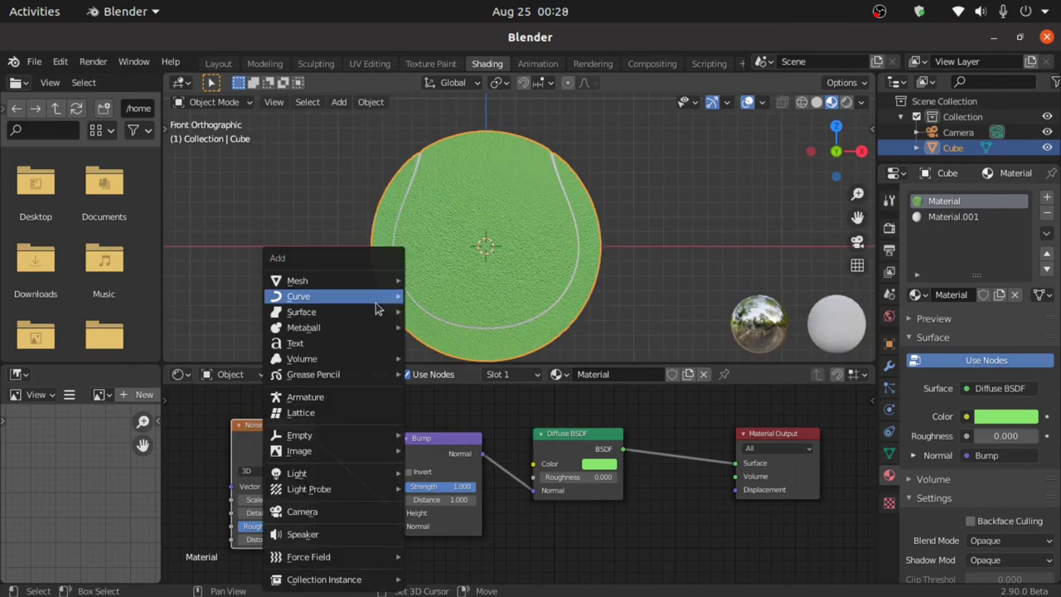
pyautogui.moveTo(327, 282)
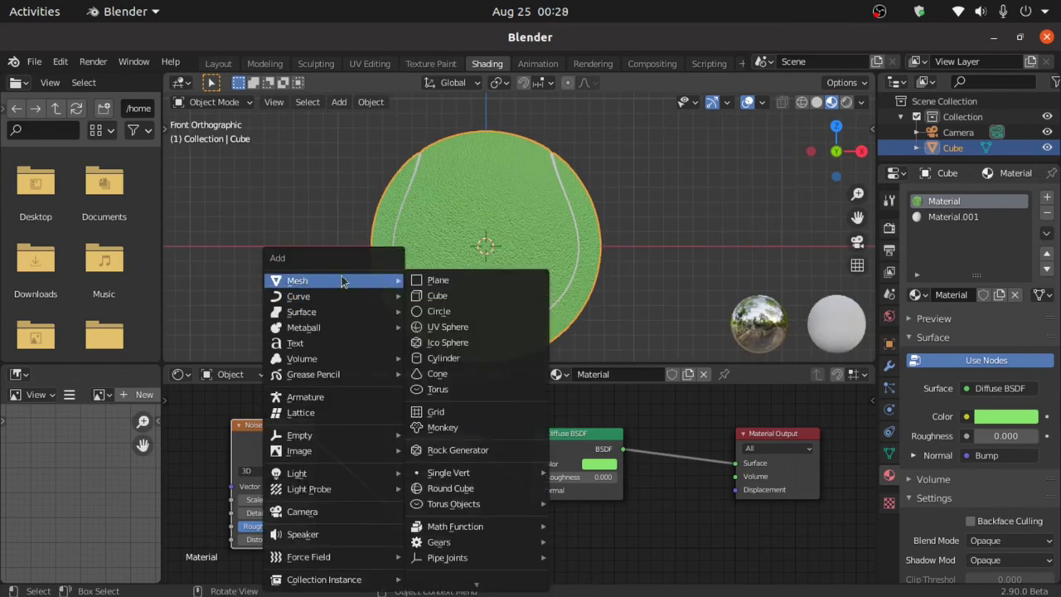
pyautogui.click(446, 286)
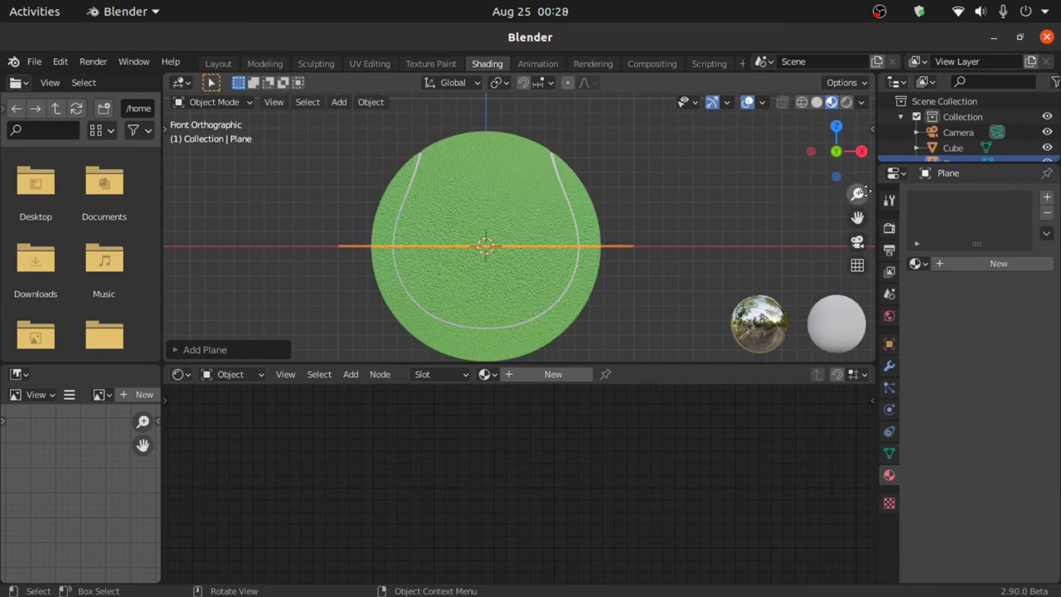
pyautogui.moveTo(837, 154); pyautogui.dragTo(835, 238)
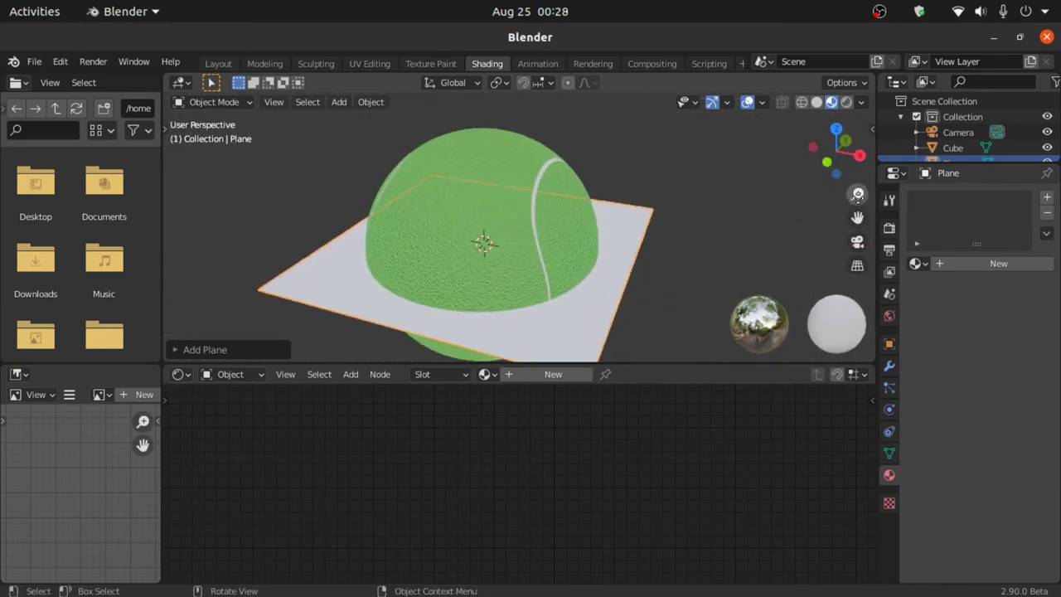
pyautogui.moveTo(857, 196); pyautogui.dragTo(592, 282)
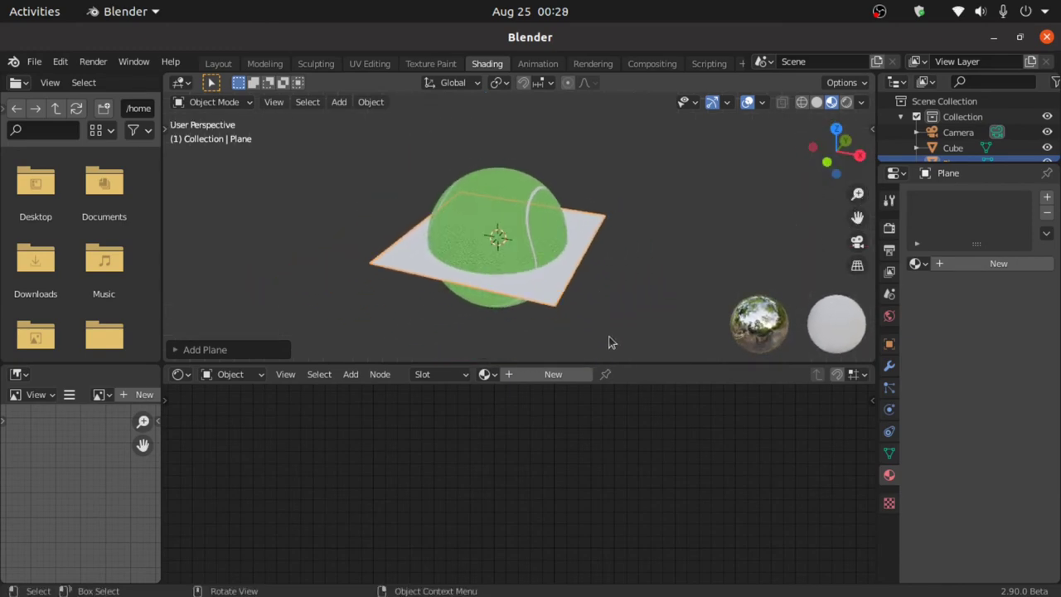
pyautogui.press('g')
pyautogui.press('z')
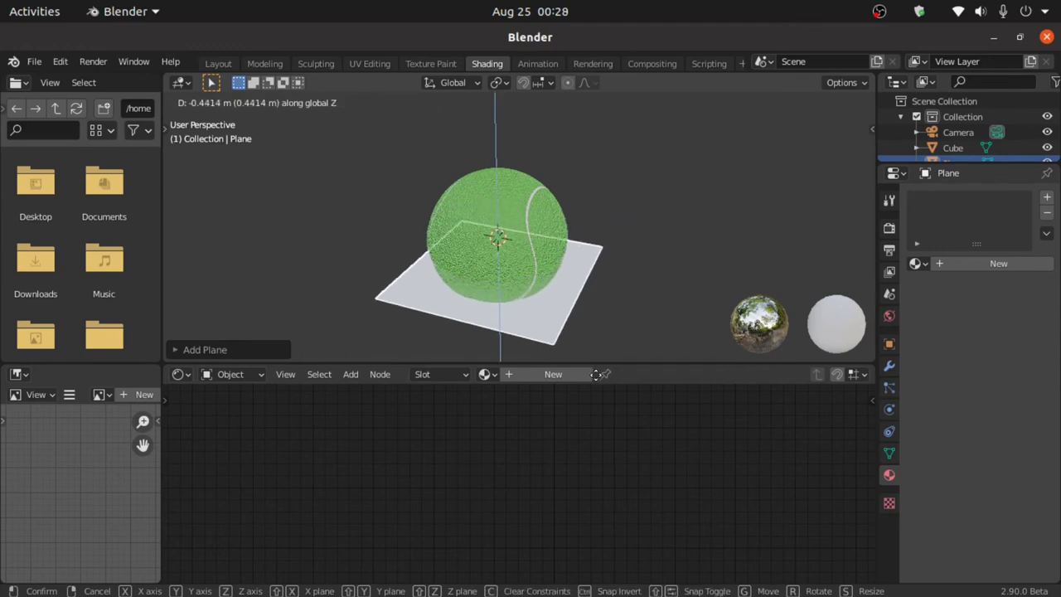
pyautogui.click(589, 388)
pyautogui.press('KP_1')
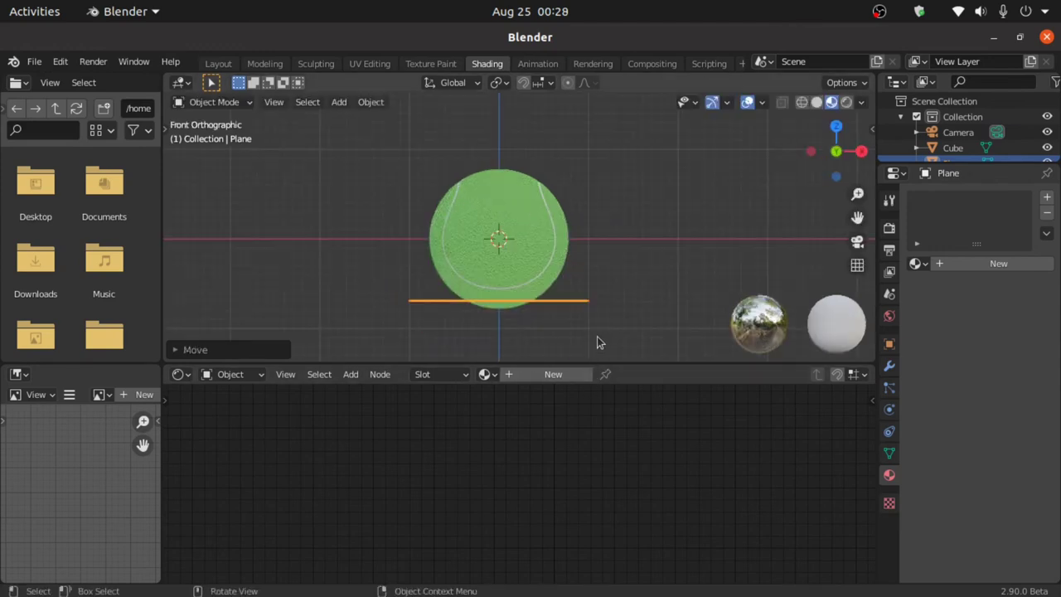
pyautogui.press('g')
pyautogui.press('Escape')
pyautogui.moveTo(592, 334); pyautogui.dragTo(510, 290, button='middle')
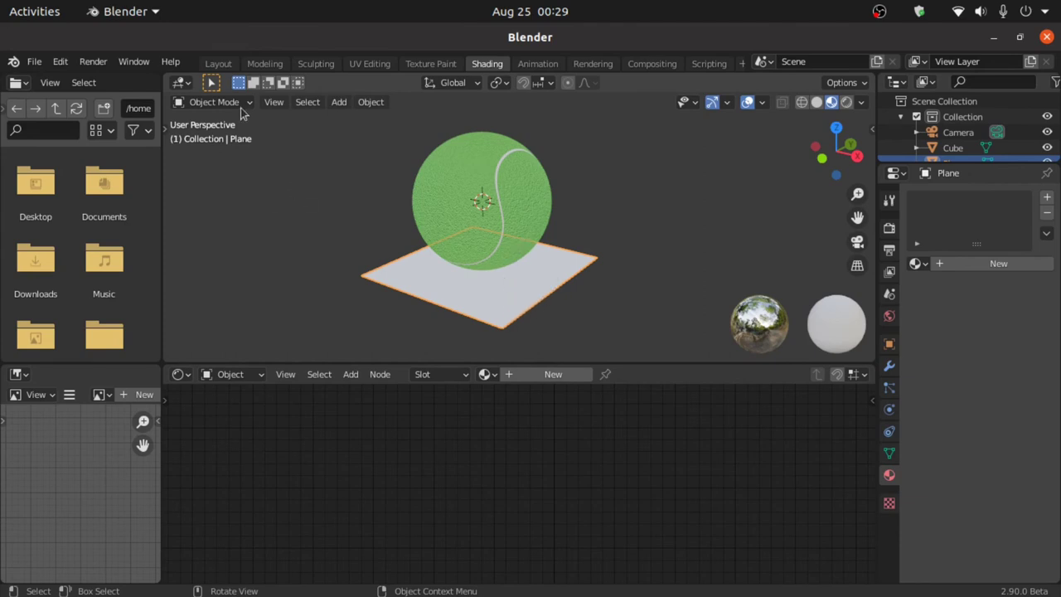
# Scale the plane by 10 in Edit Mode, then return to Object Mode.
pyautogui.click(219, 102)
pyautogui.click(222, 137)
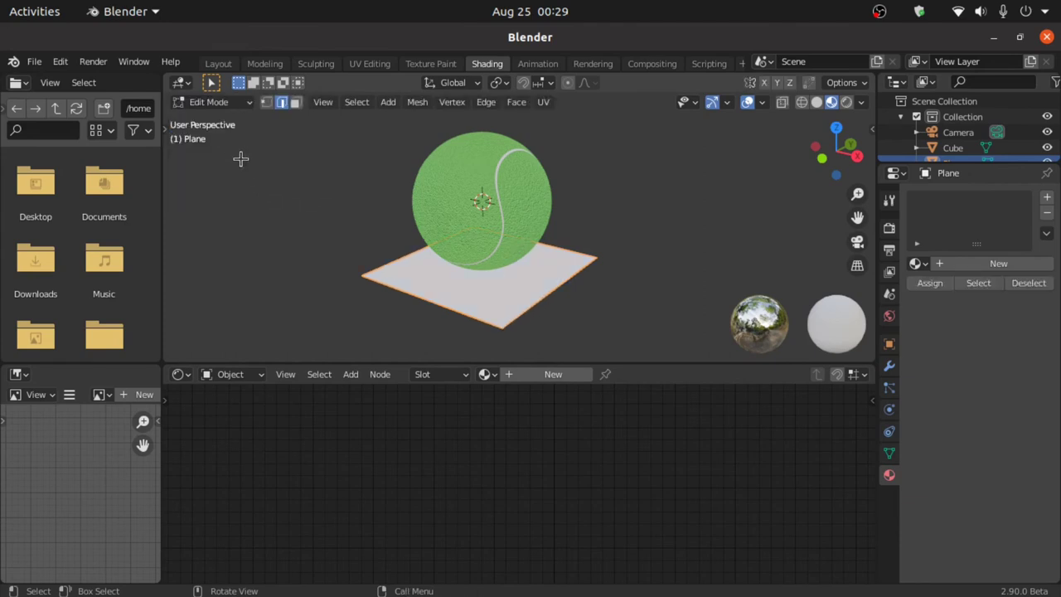
pyautogui.press('s')
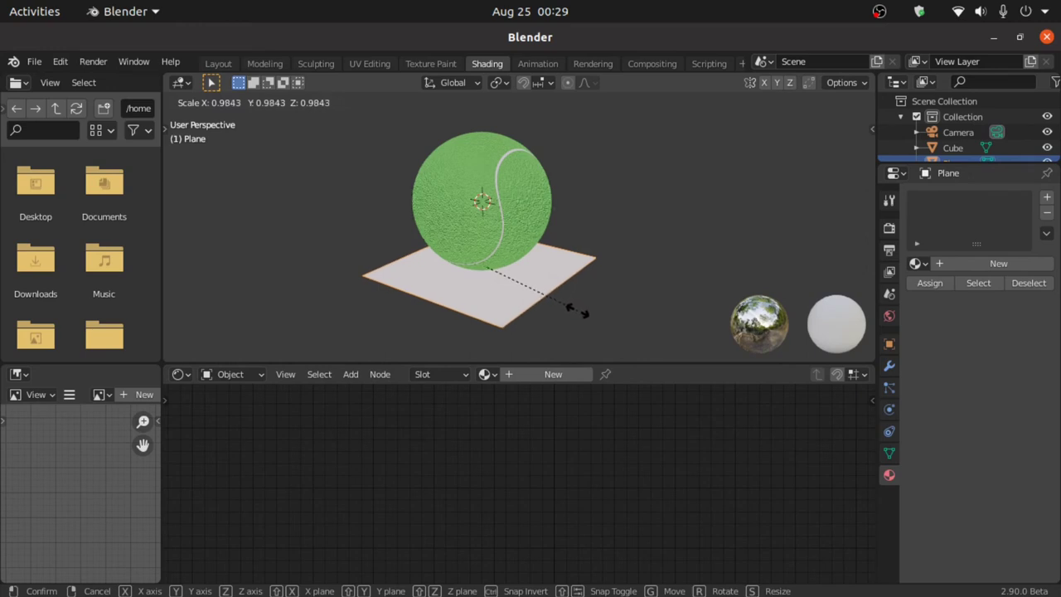
pyautogui.write('10')
pyautogui.press('Return')
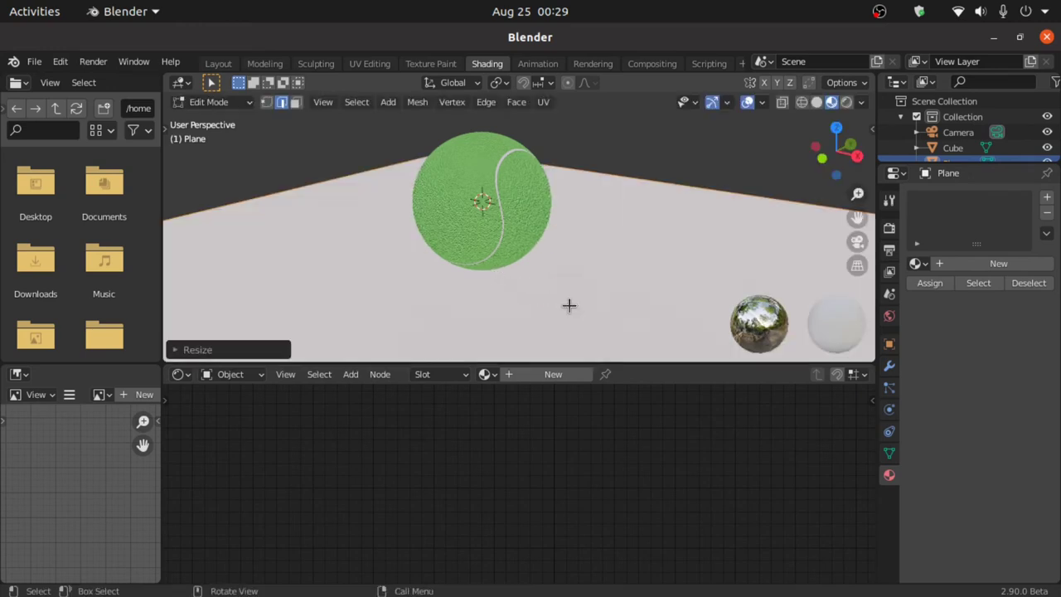
pyautogui.click(214, 102)
pyautogui.click(209, 121)
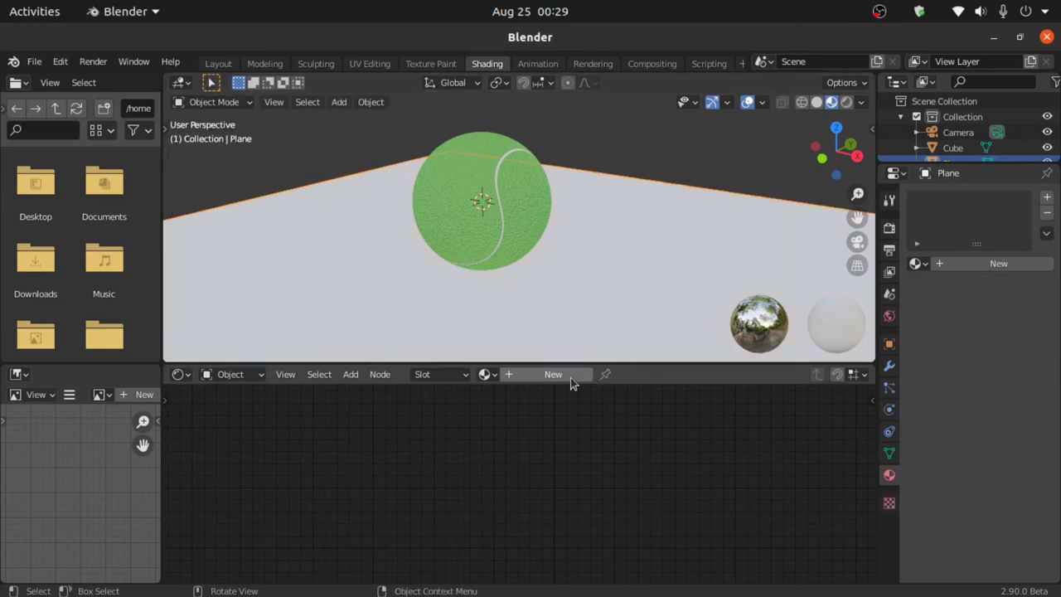
# Create Material.002 for the floor plane and select its Principled BSDF node.
pyautogui.click(548, 374)
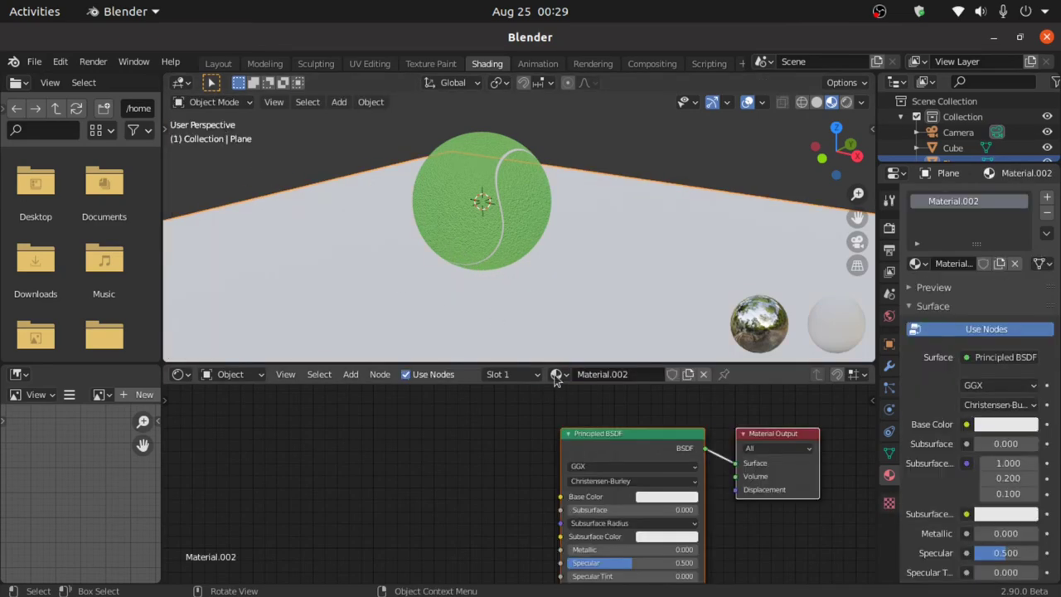
pyautogui.click(463, 456)
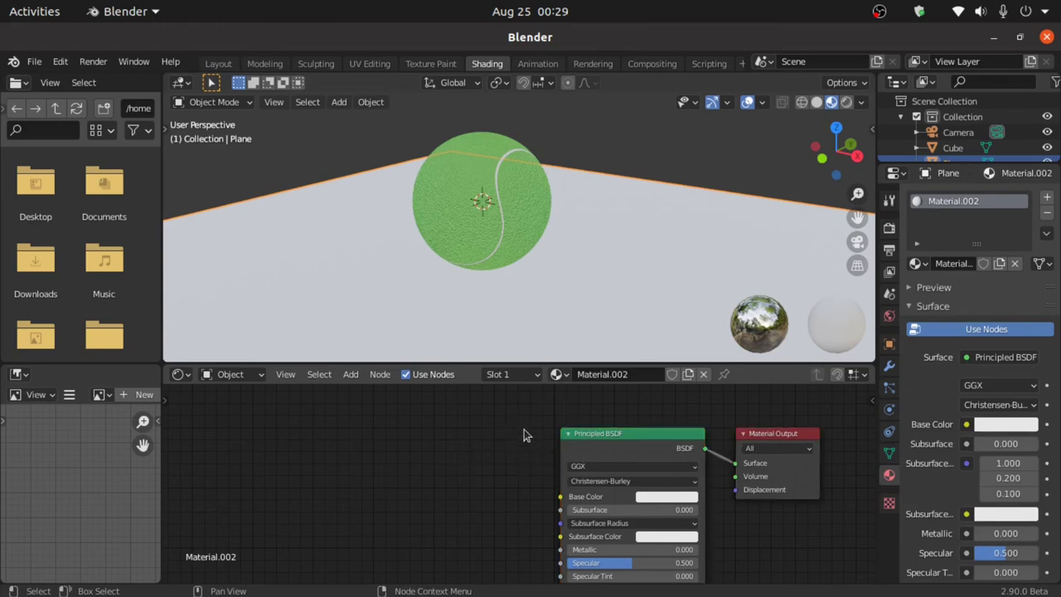
pyautogui.click(609, 450)
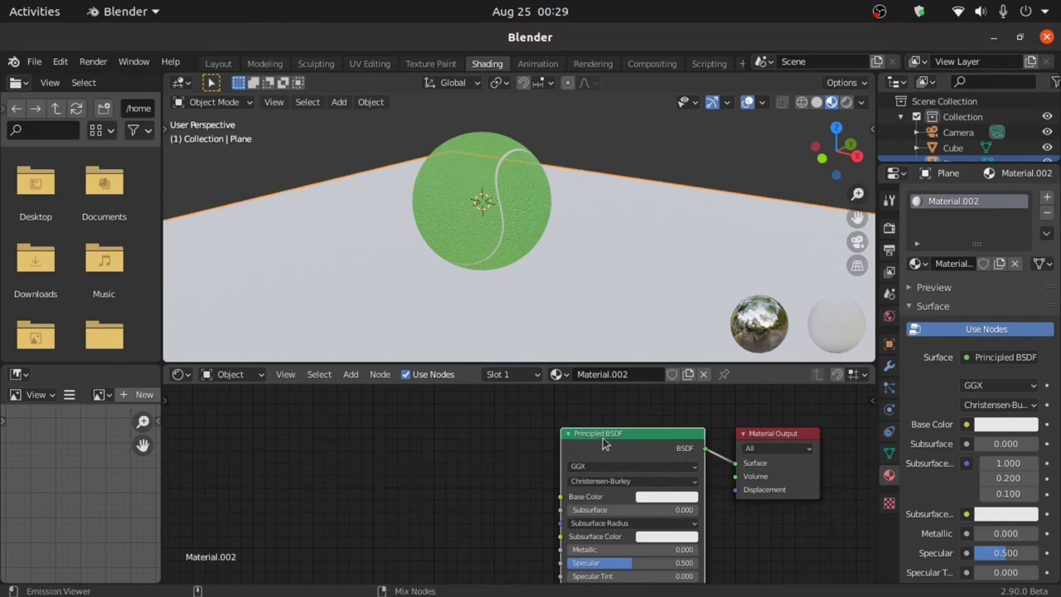
# Load all six maps from Downloads/marble_01_4k_png into Material.002 with Principled Texture Setup.
pyautogui.hotkey('ctrl', 'shift', 't')
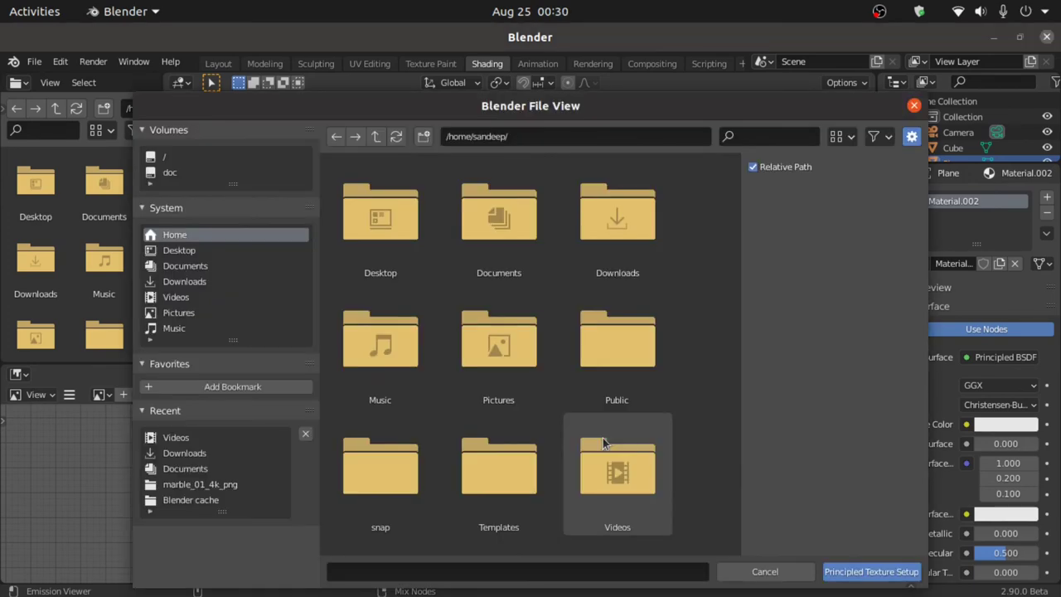
pyautogui.click(199, 284)
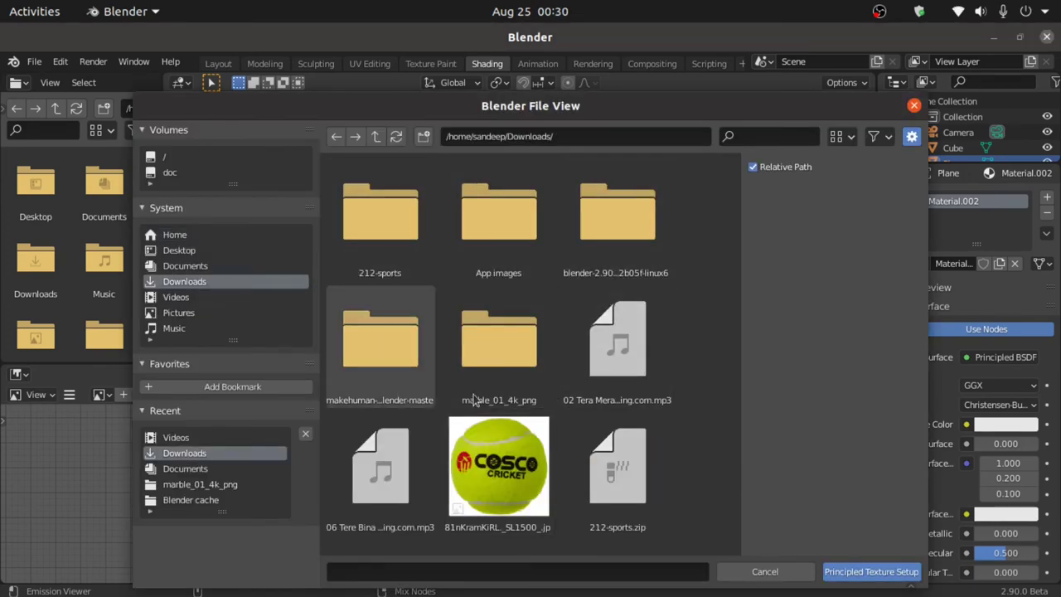
pyautogui.doubleClick(495, 377)
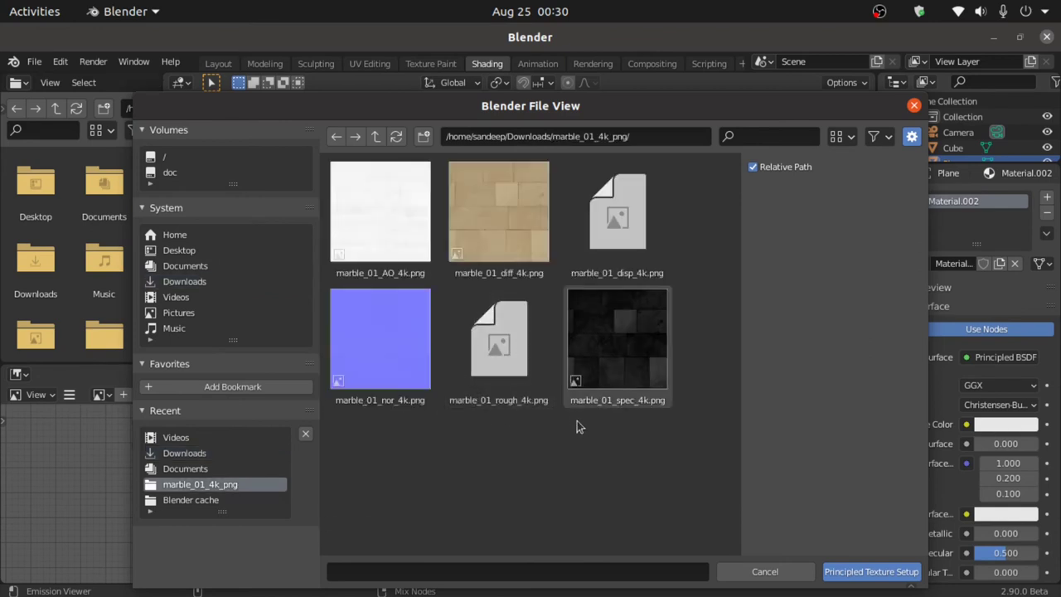
pyautogui.moveTo(651, 464); pyautogui.dragTo(377, 239)
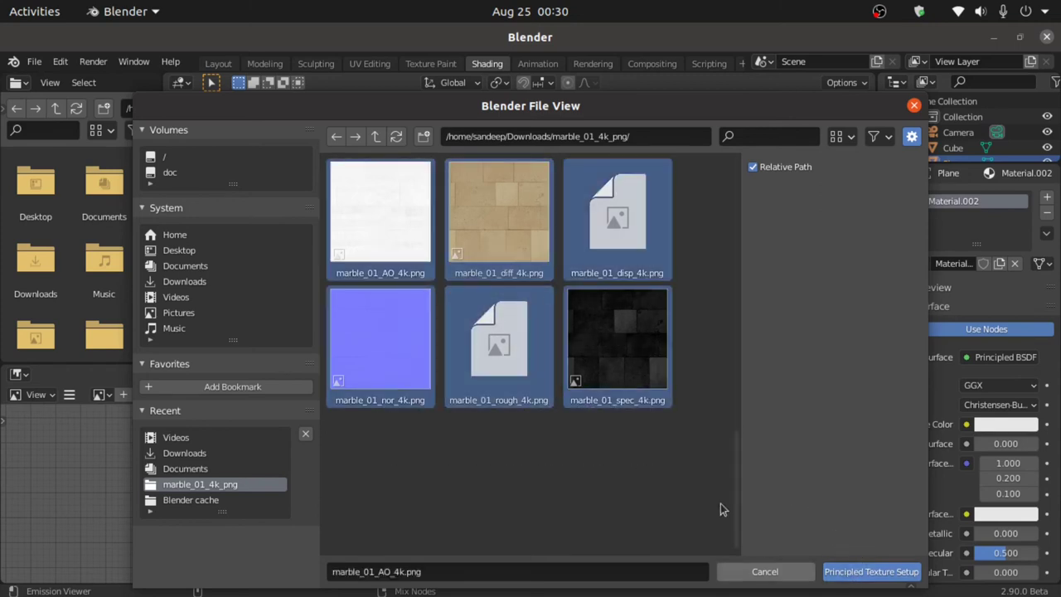
pyautogui.click(859, 571)
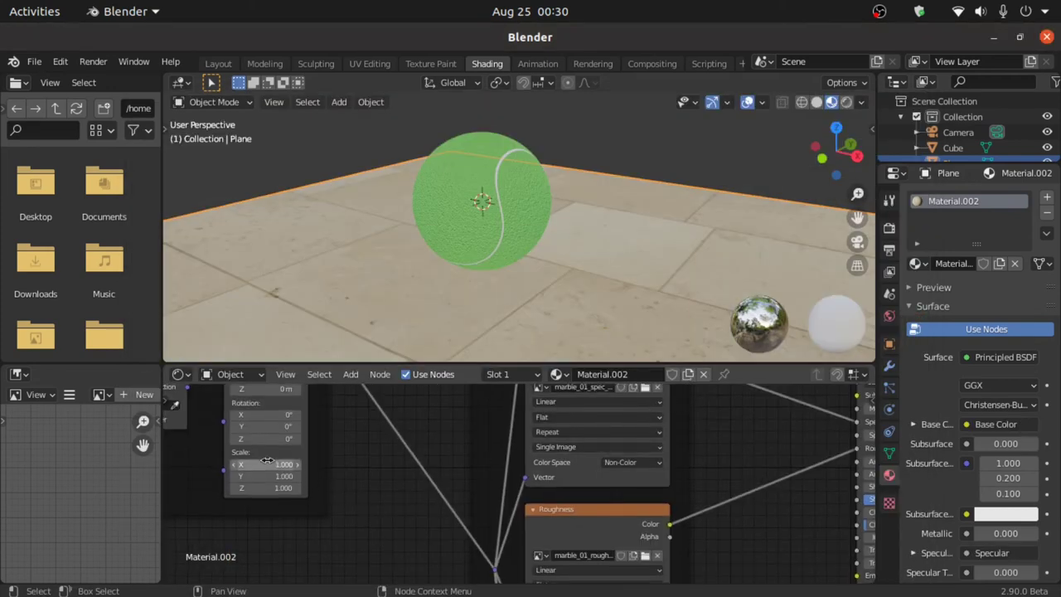
# Set the Mapping node Scale to 5 on X, Y and Z, then select the Camera.
pyautogui.moveTo(265, 489); pyautogui.dragTo(273, 504)
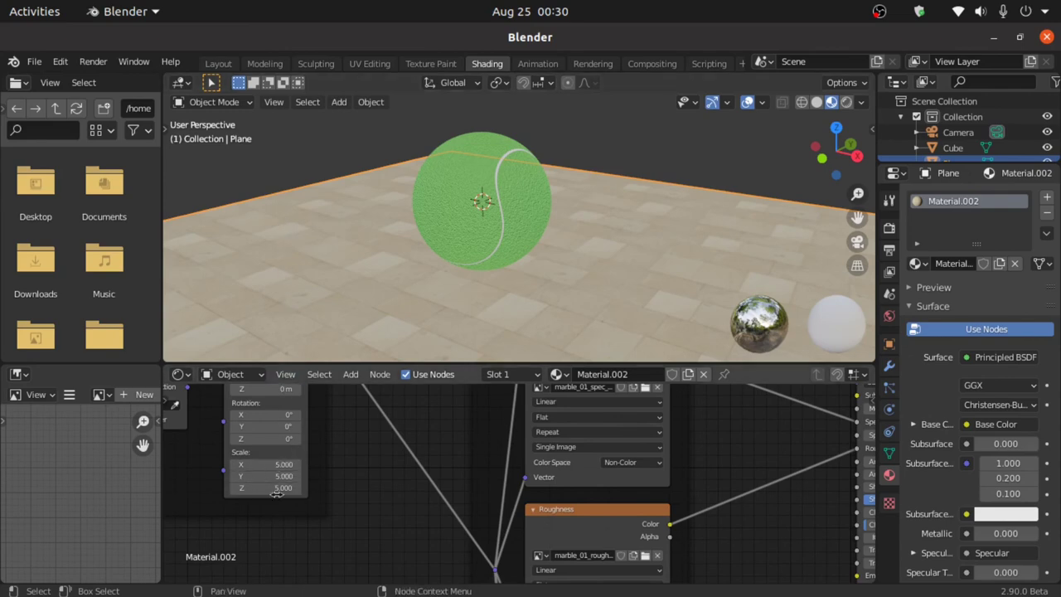
pyautogui.moveTo(454, 335); pyautogui.dragTo(490, 219, button='middle')
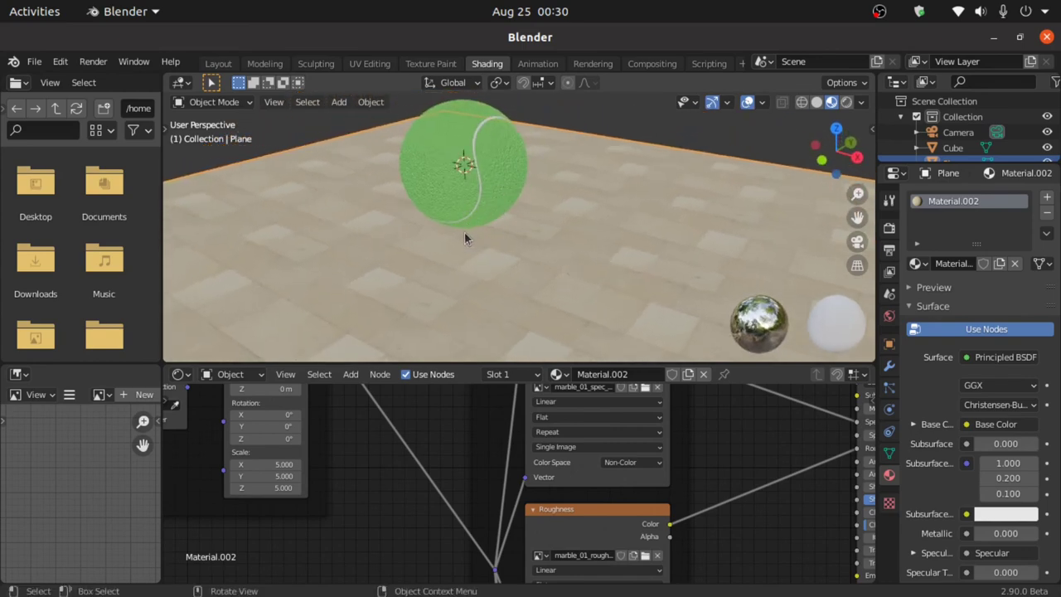
pyautogui.click(955, 133)
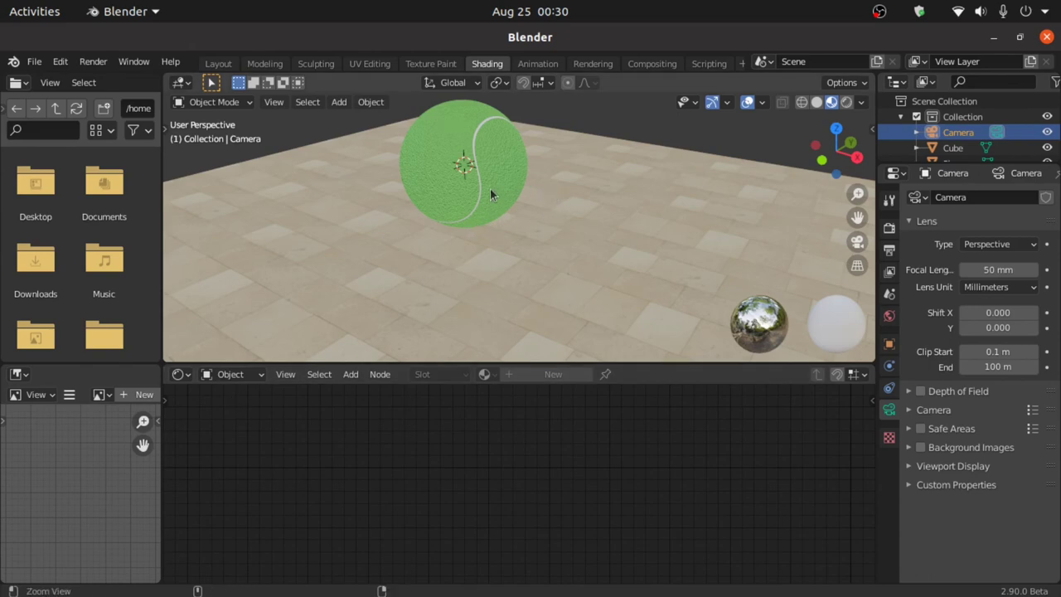
# Turn on Lock Camera to View in camera view and pan to centre the tennis ball, then select the floor plane.
pyautogui.press('KP_0')
pyautogui.press('n')
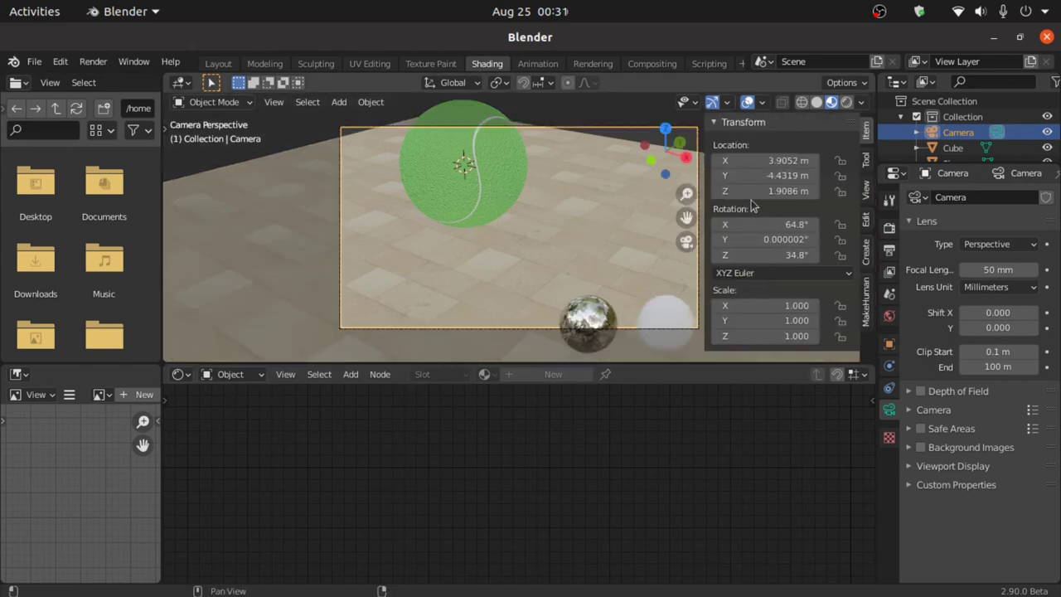
pyautogui.click(865, 194)
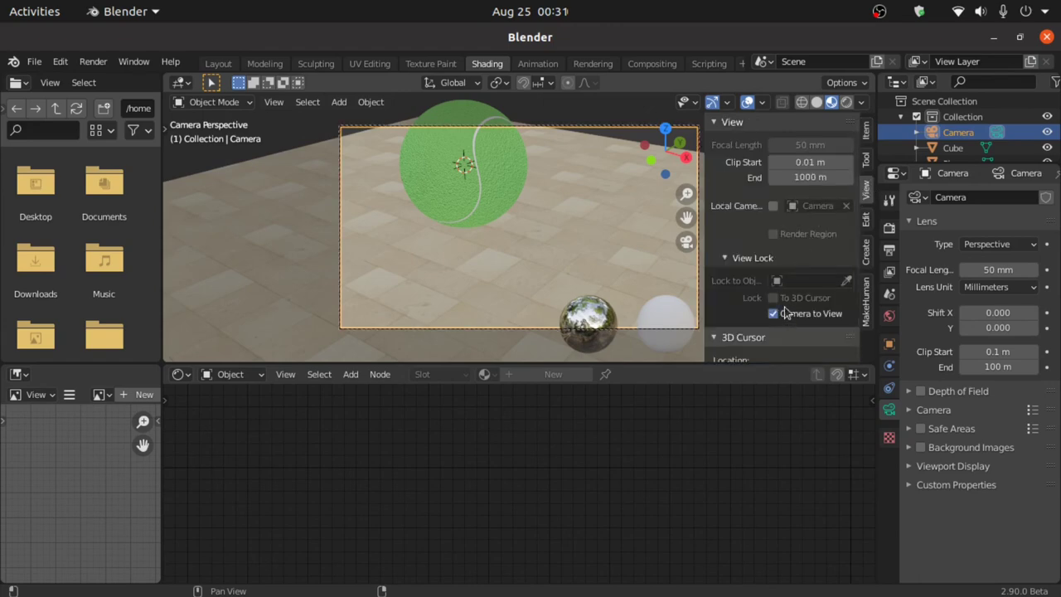
pyautogui.moveTo(686, 217); pyautogui.dragTo(722, 276)
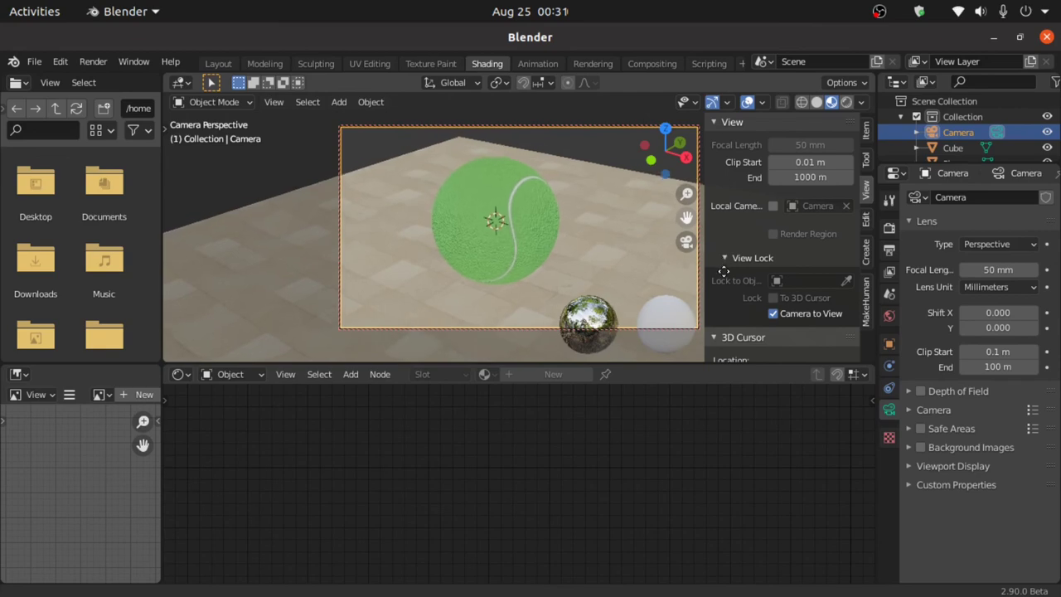
pyautogui.click(643, 263)
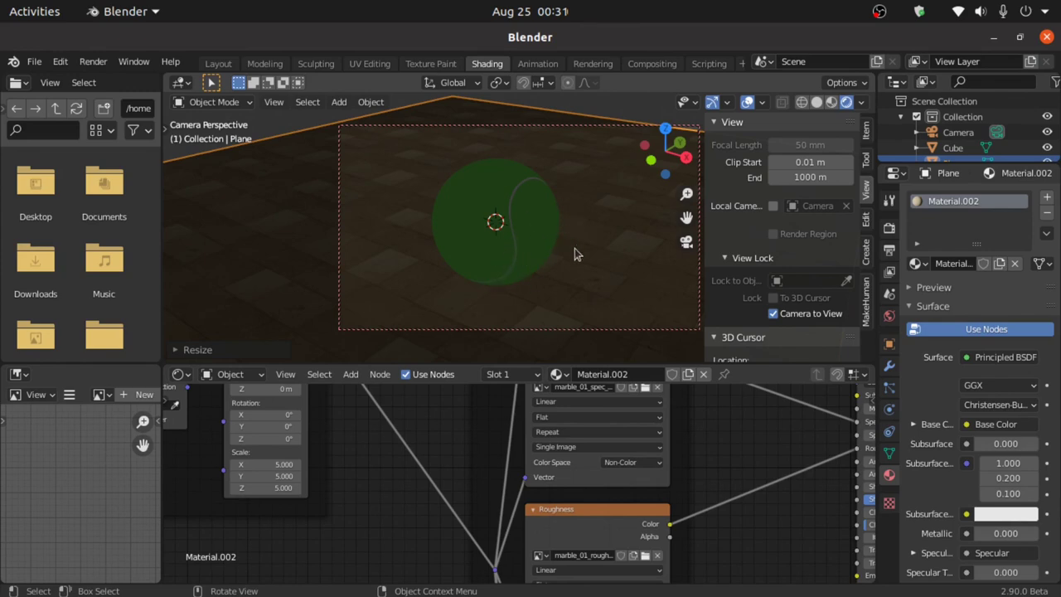
# Link an Environment Texture to the World colour and begin loading its image.
pyautogui.click(888, 317)
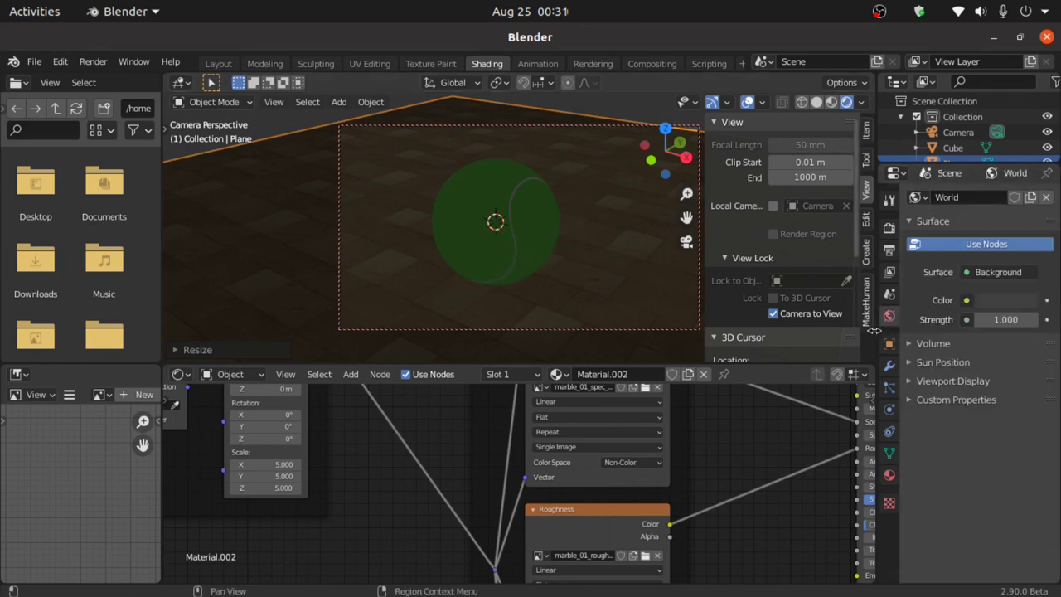
pyautogui.click(967, 300)
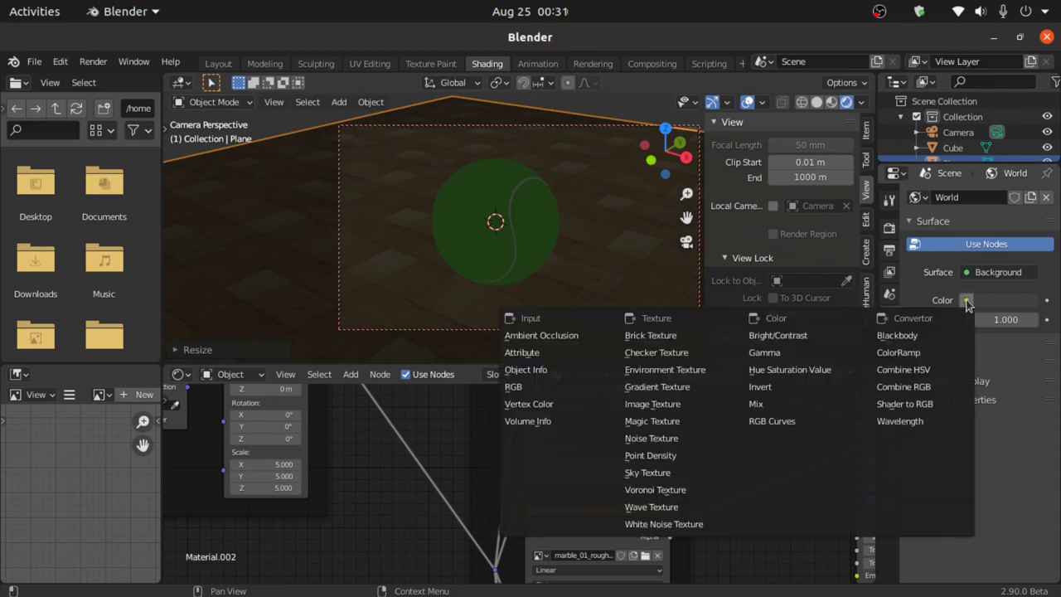
pyautogui.click(688, 370)
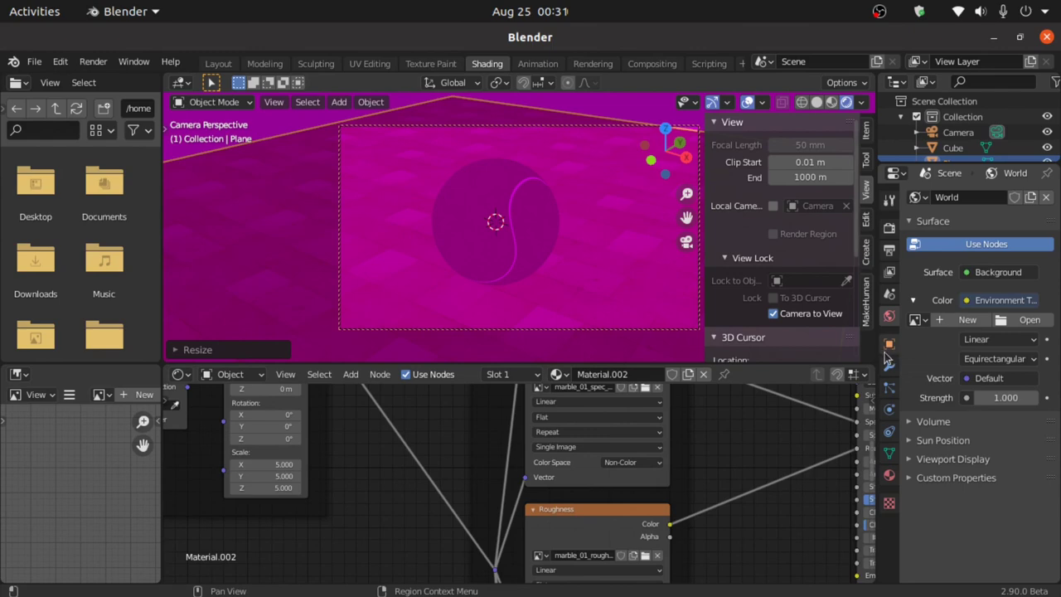
pyautogui.click(1007, 321)
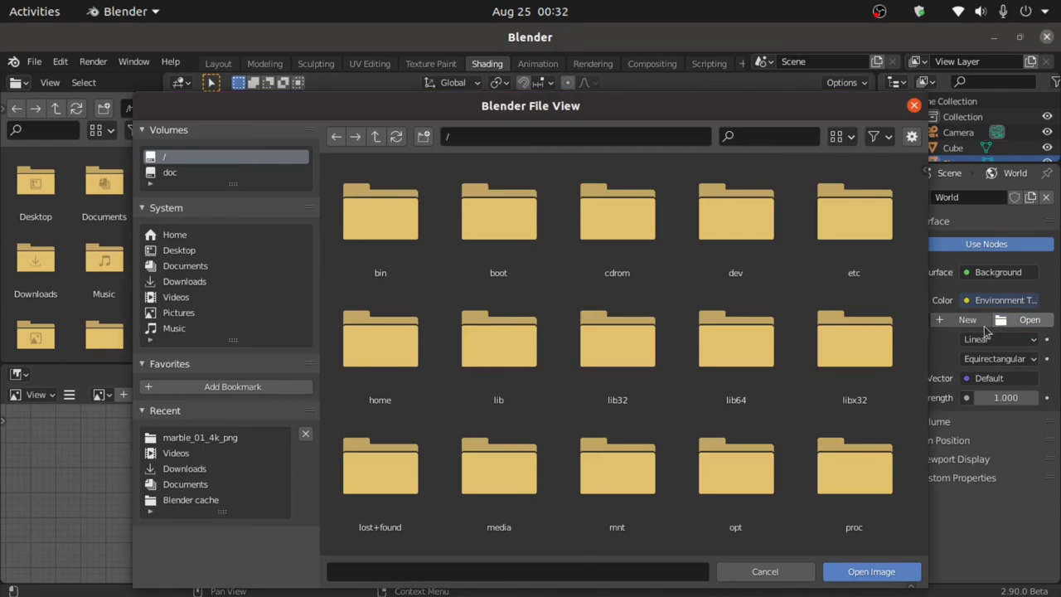
# Load sunflowers_4k.hdr from Downloads as the world environment image.
pyautogui.click(184, 281)
pyautogui.scroll(-10, 903, 545)
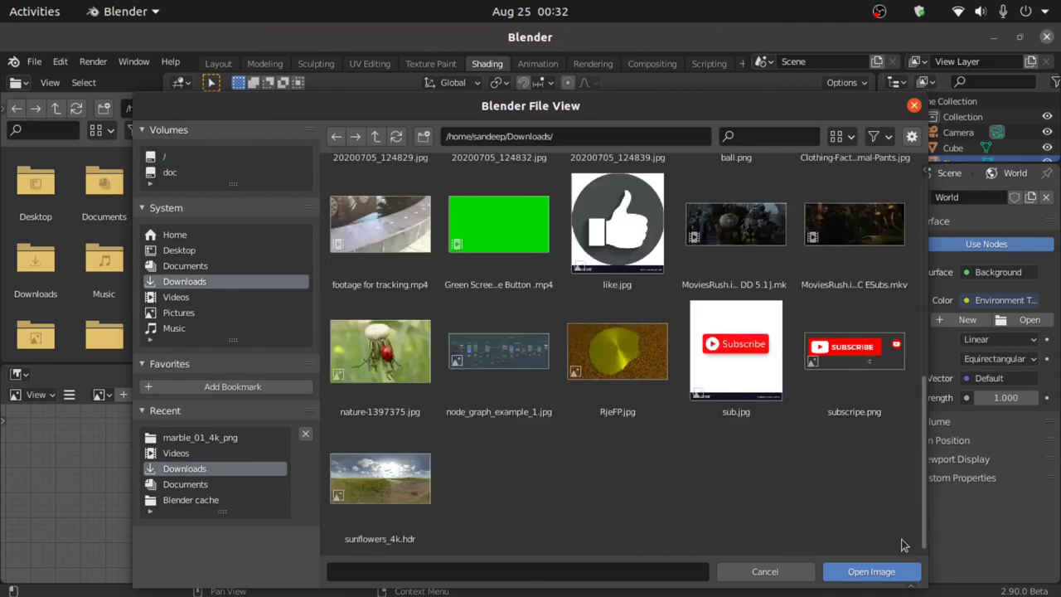
pyautogui.click(382, 485)
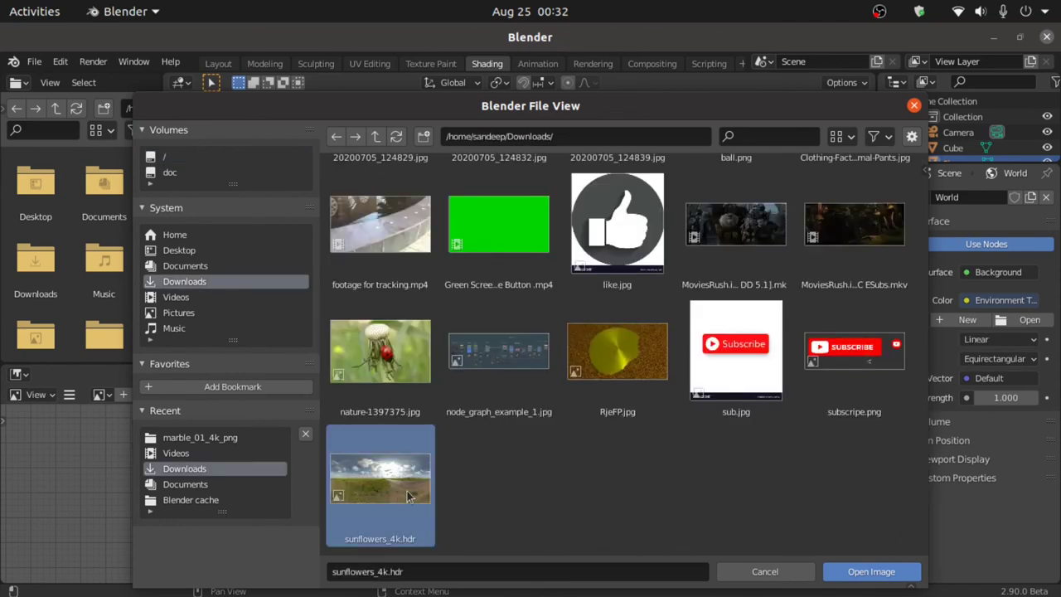
pyautogui.click(872, 572)
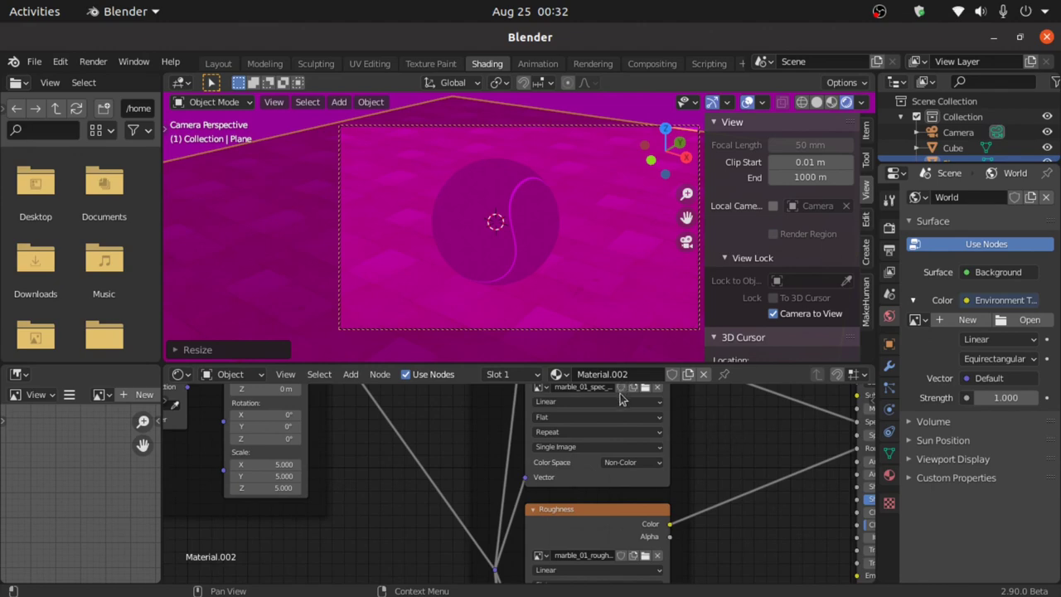
# Confirm the 1920×1080 output size and enable Ambient Occlusion in the Eevee render settings.
pyautogui.click(889, 231)
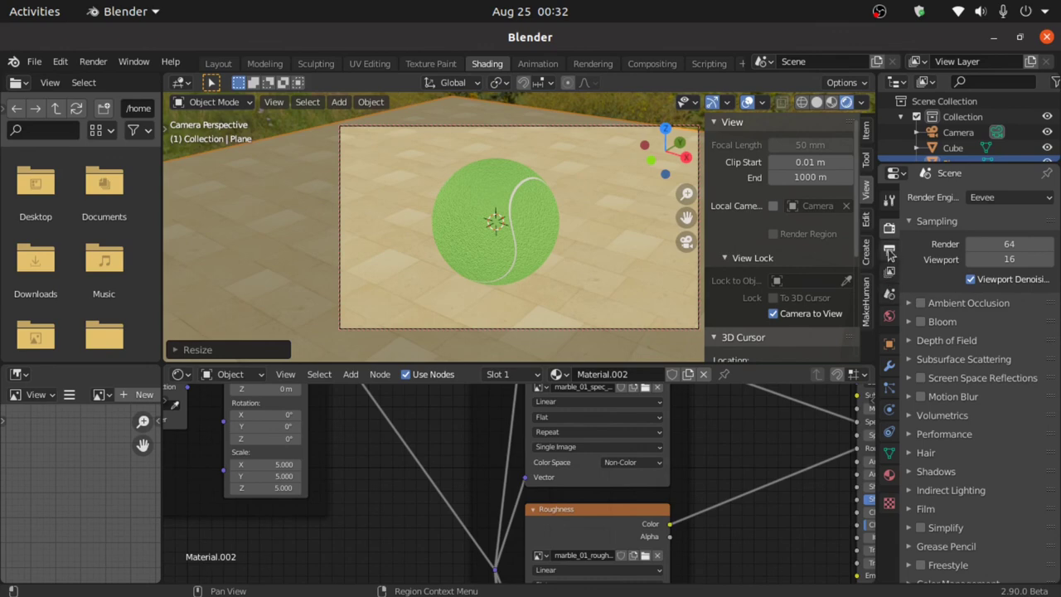
pyautogui.click(887, 252)
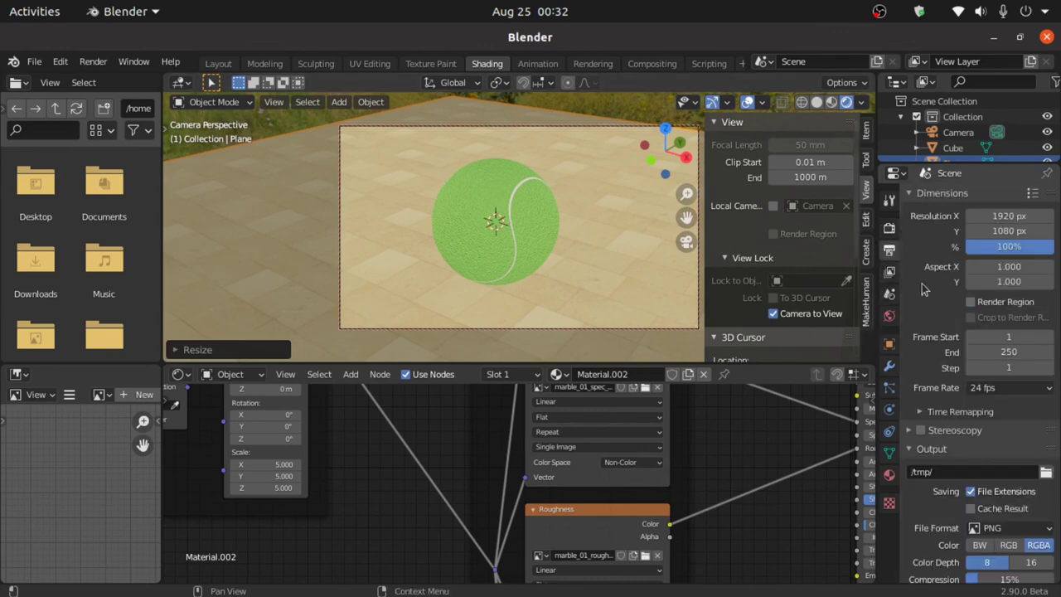
pyautogui.click(889, 231)
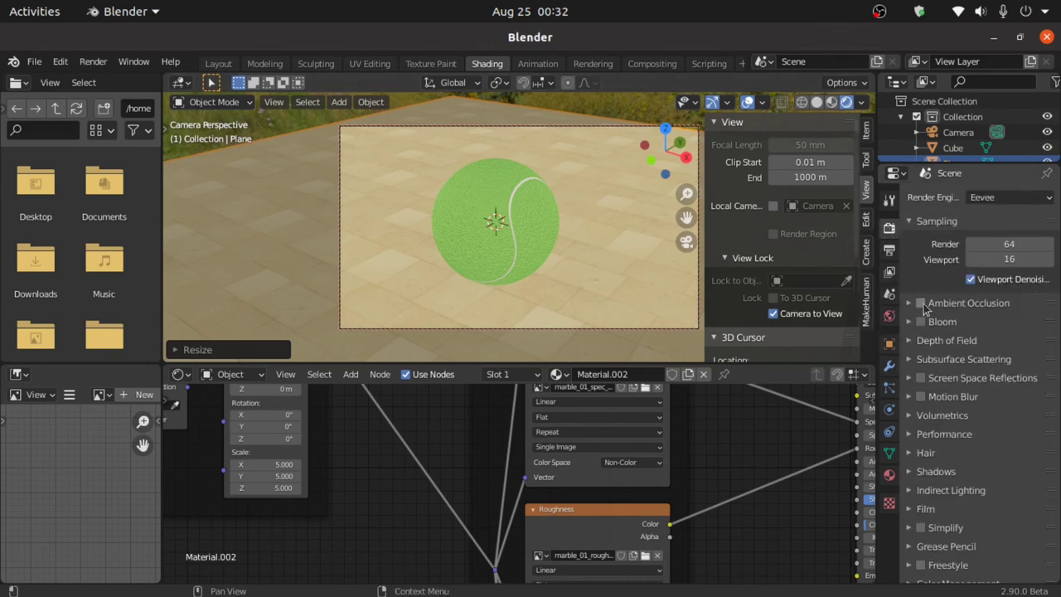
pyautogui.click(920, 303)
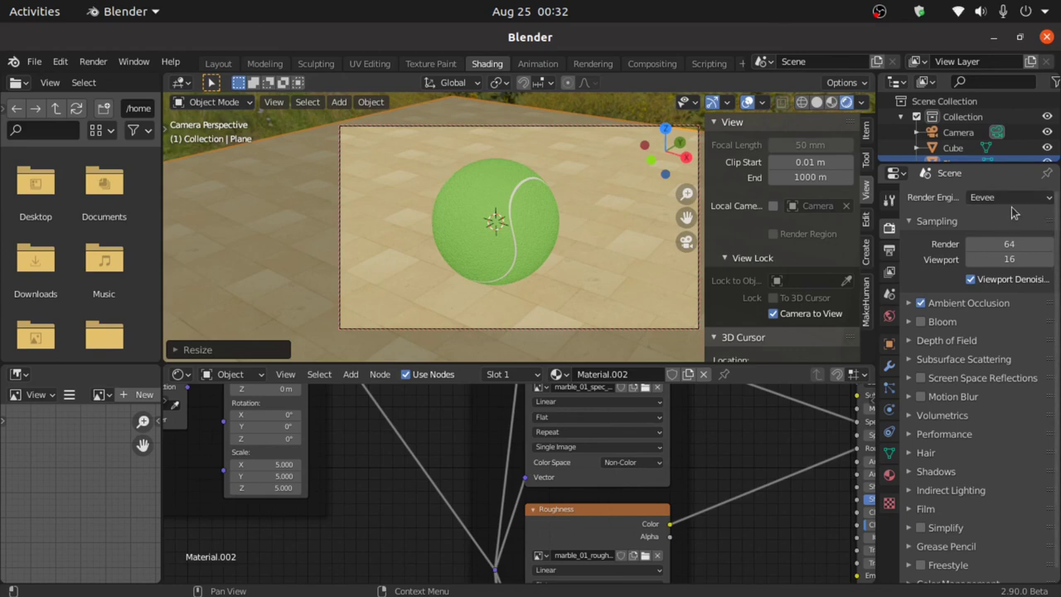
pyautogui.click(89, 63)
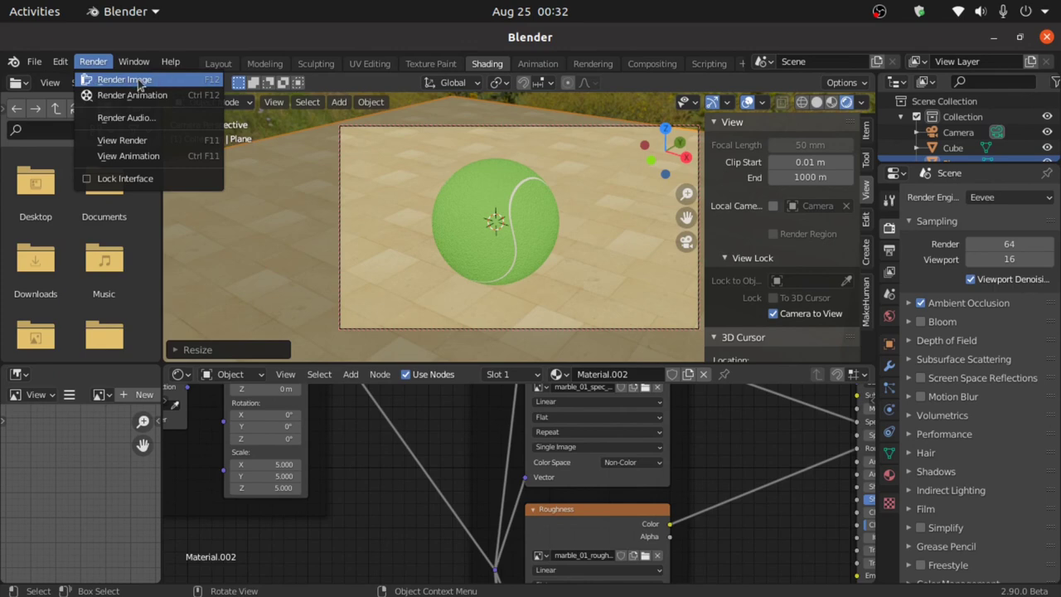
pyautogui.click(470, 183)
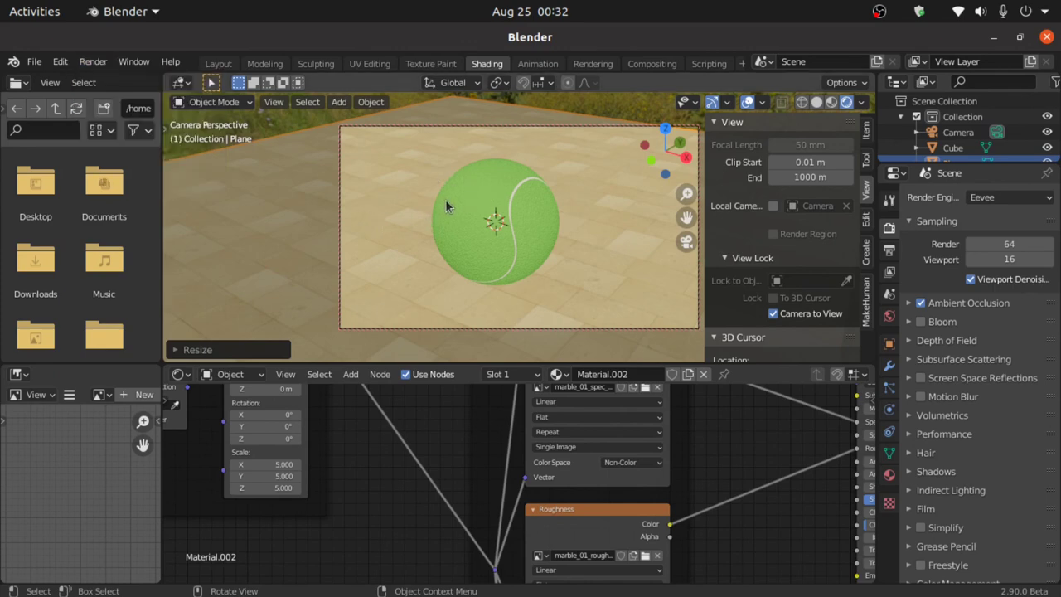